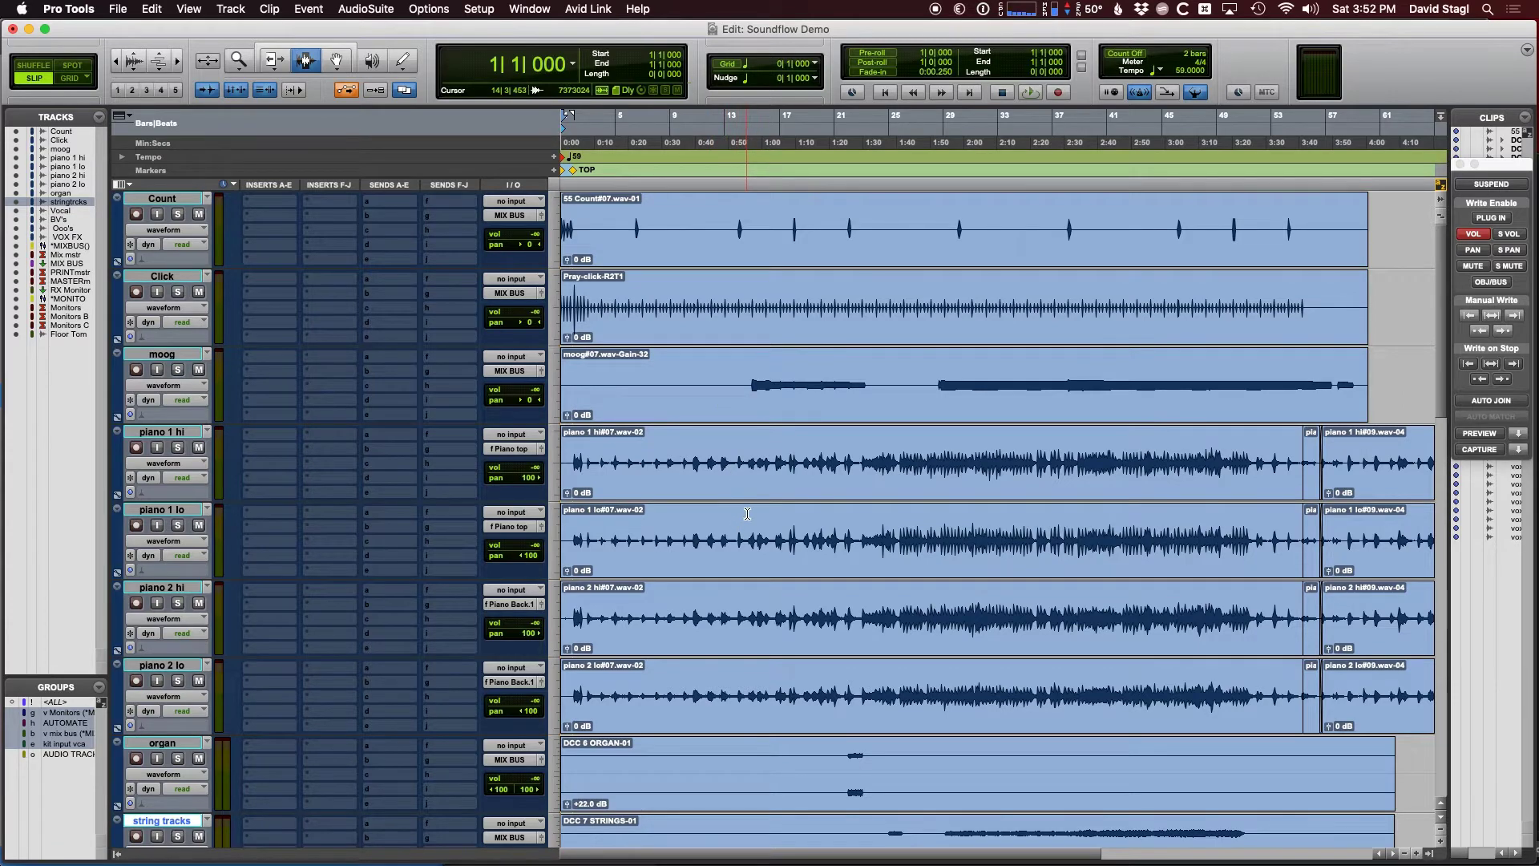
Step: Route the outputs of the Count and Click tracks to Monitors
scroll(746, 514, down, 5)
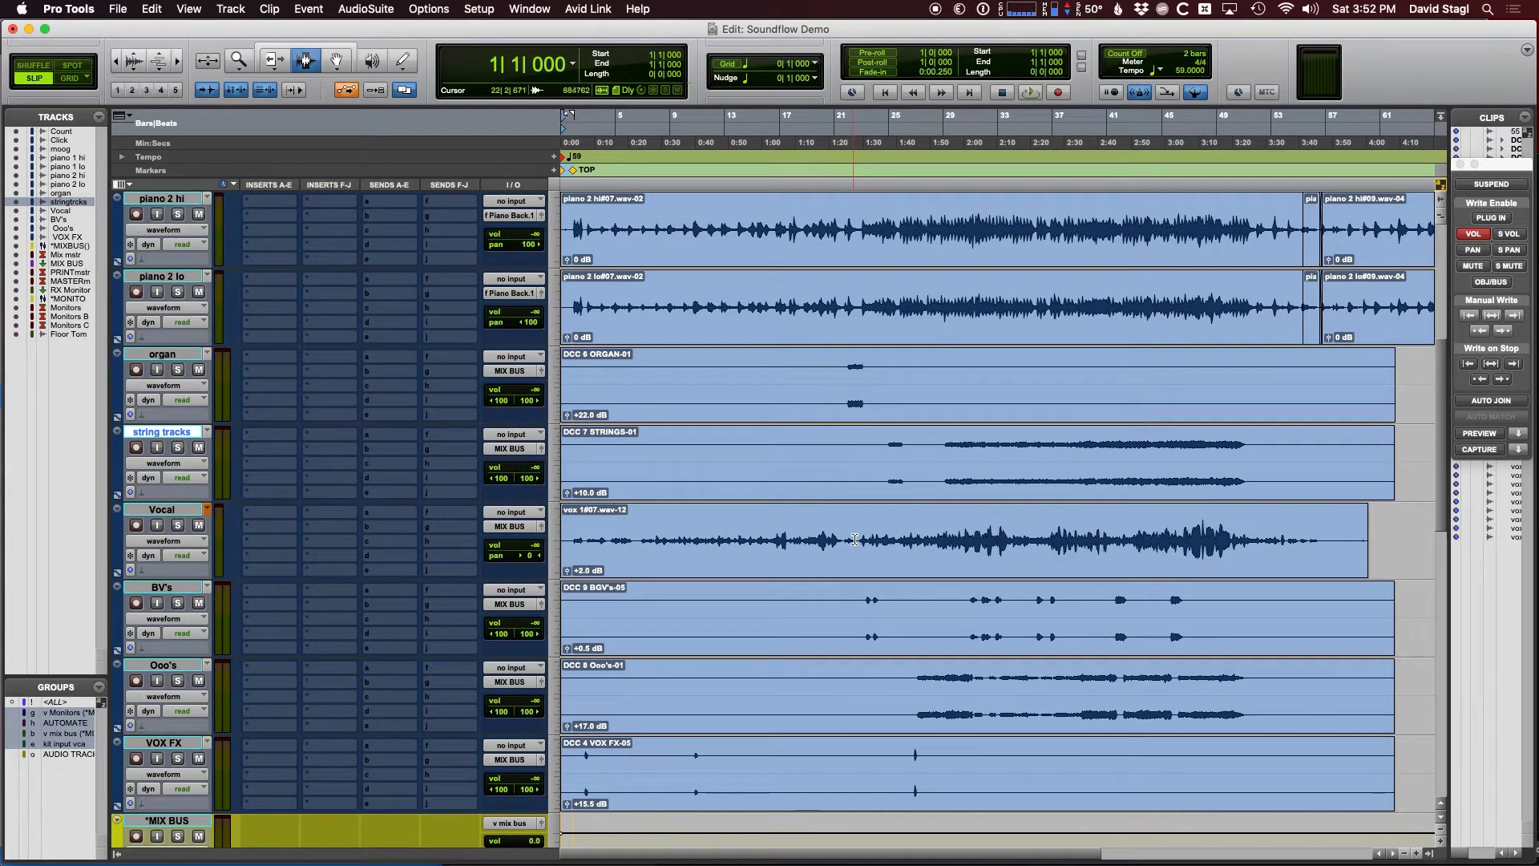
scroll(856, 561, up, 5)
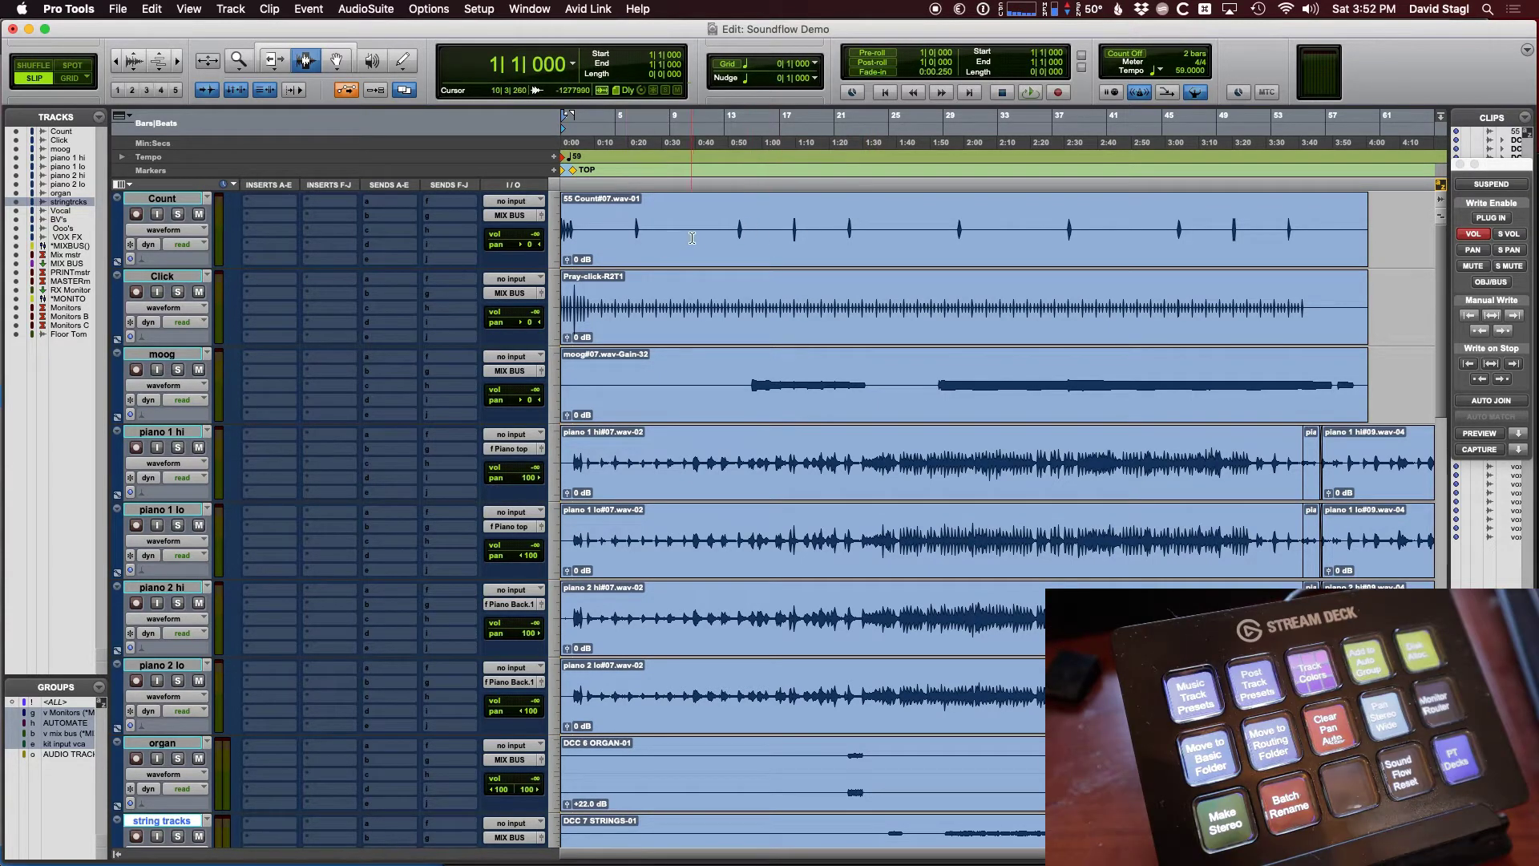
drag(692, 233, 833, 299)
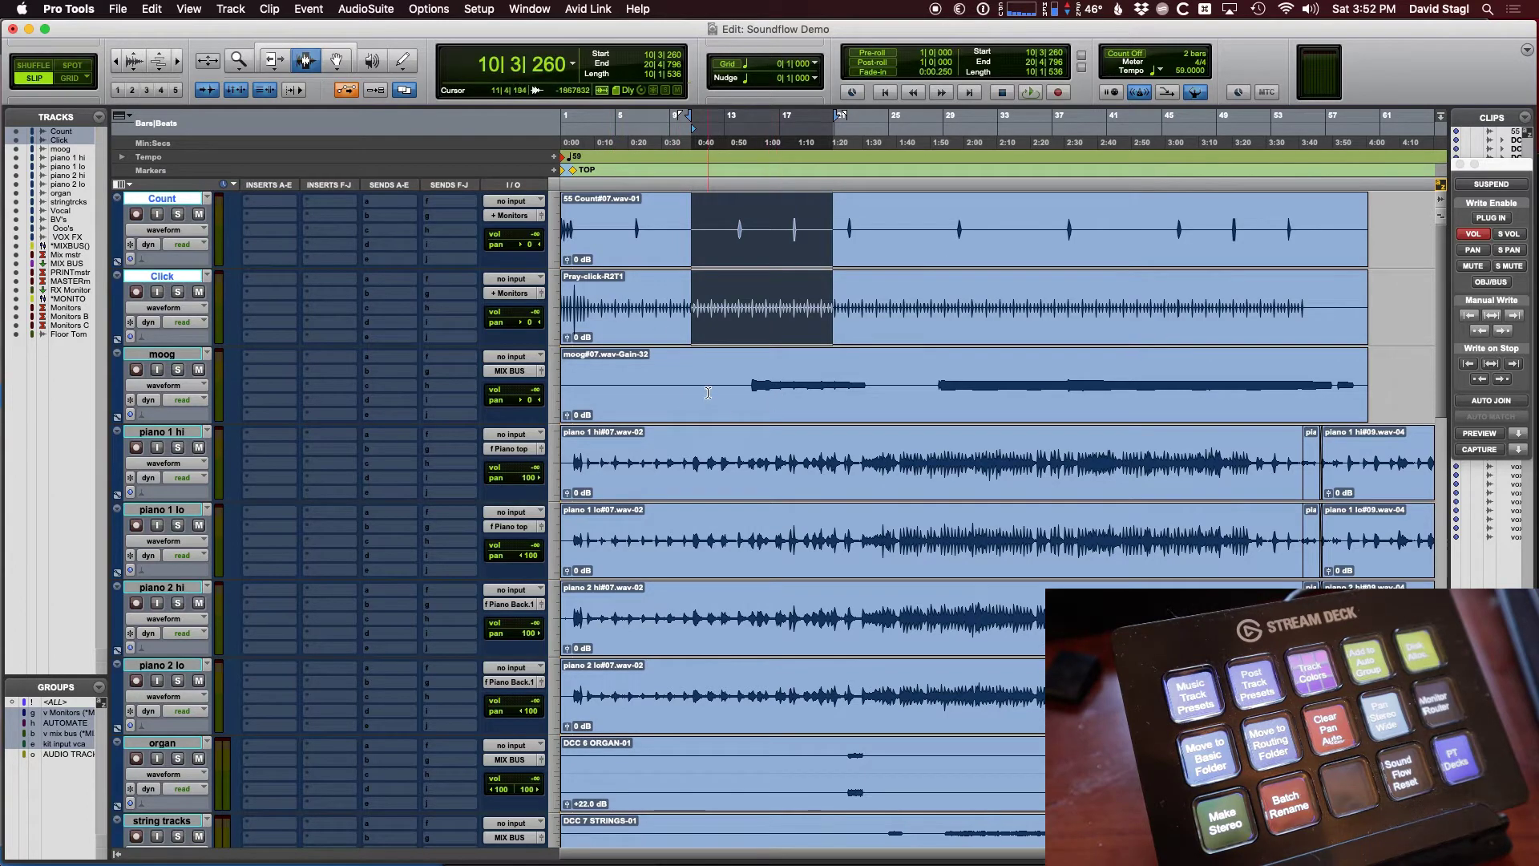
Step: Move the piano 1 hi and piano 1 lo tracks into a new routing folder named f Piano top
click(707, 401)
scroll(793, 463, down, 1)
scroll(785, 455, down, 2)
scroll(785, 456, up, 2)
scroll(785, 456, down, 1)
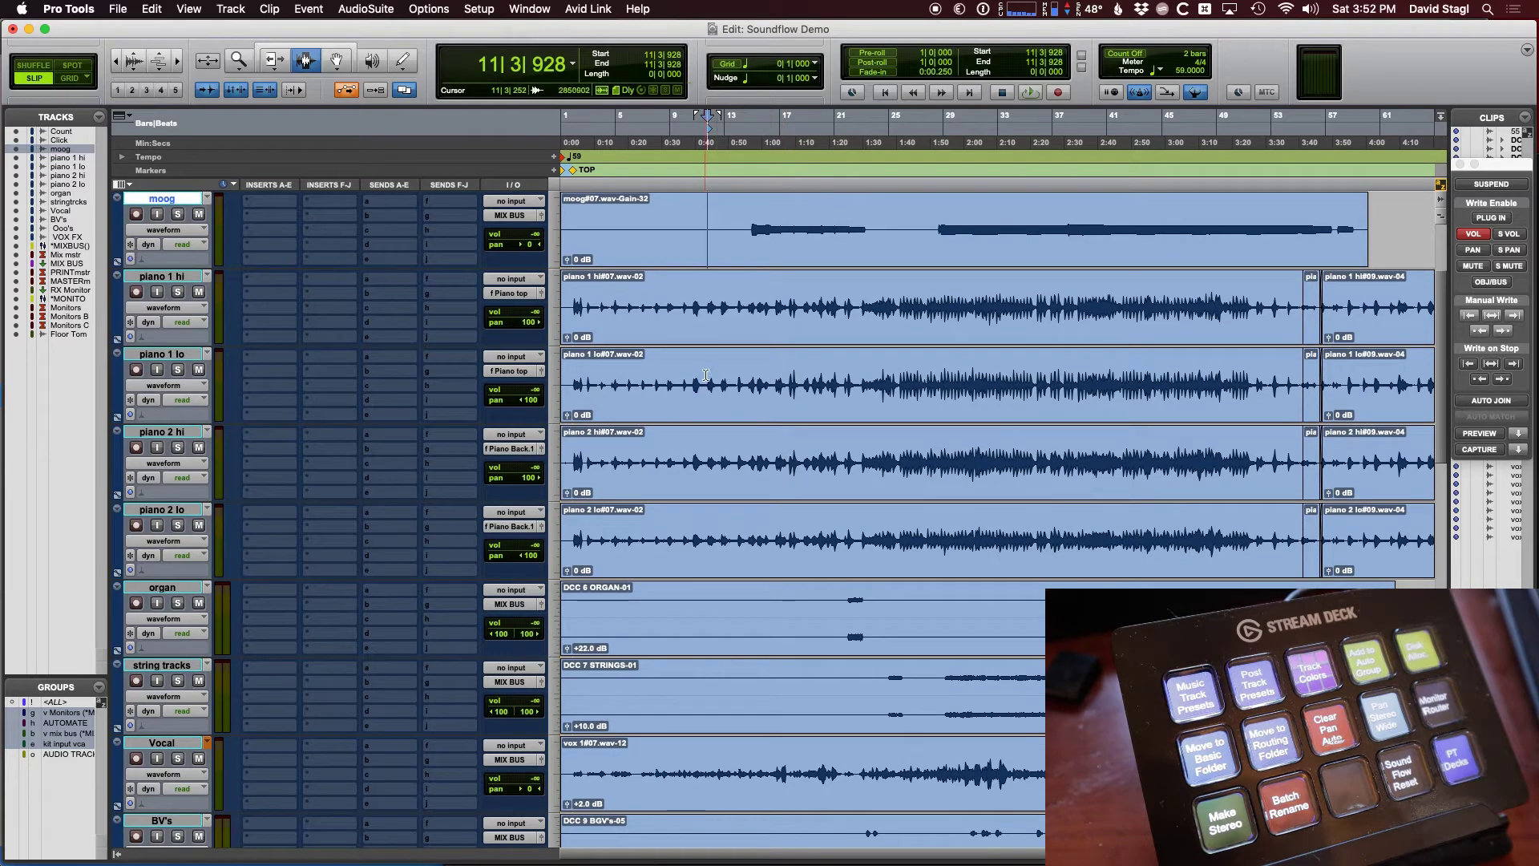
drag(740, 320, 843, 391)
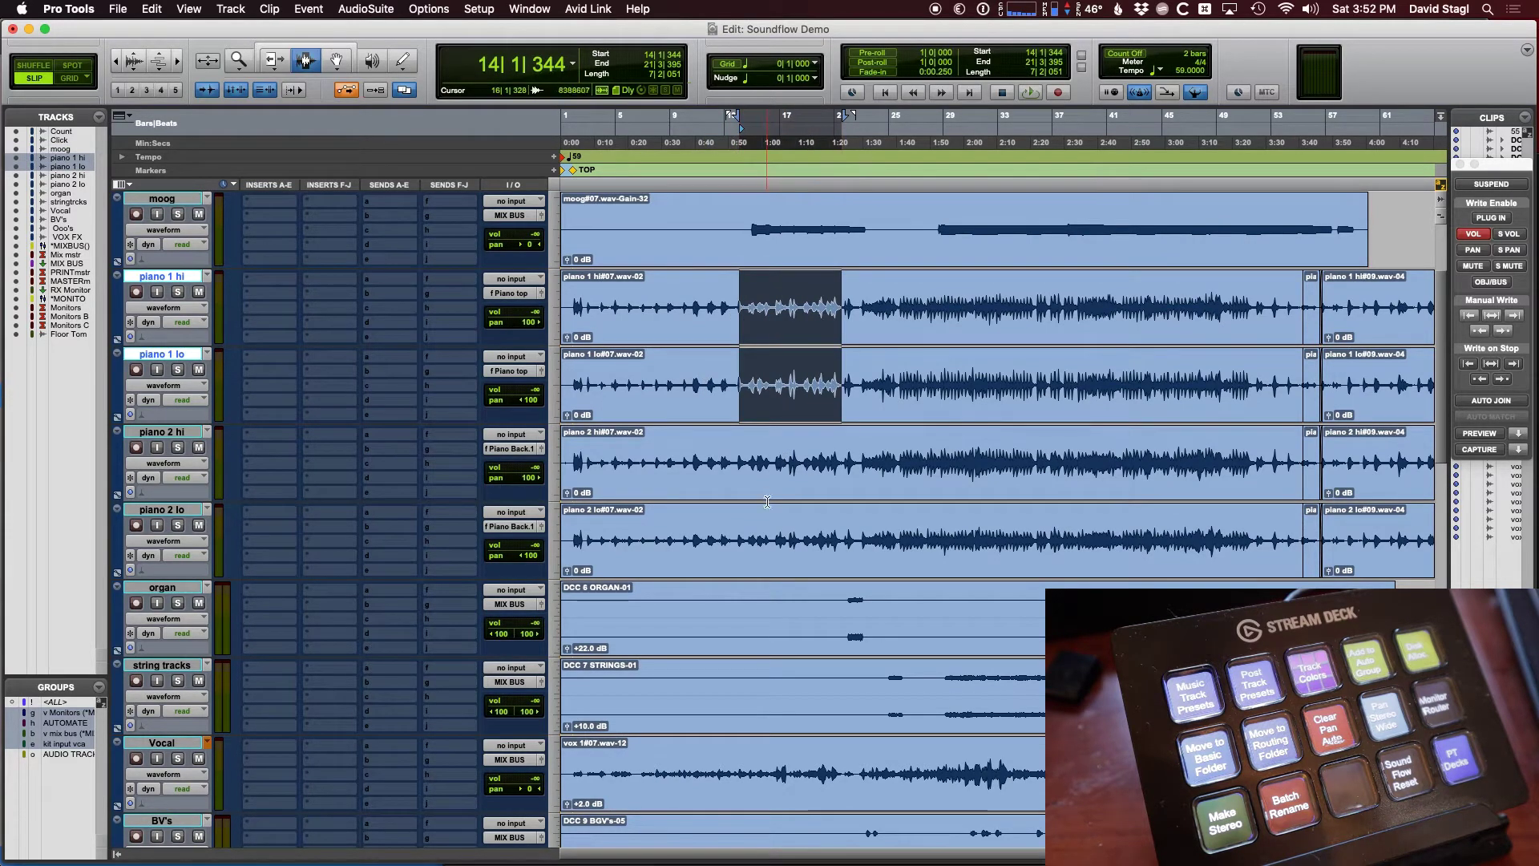
drag(761, 466, 797, 514)
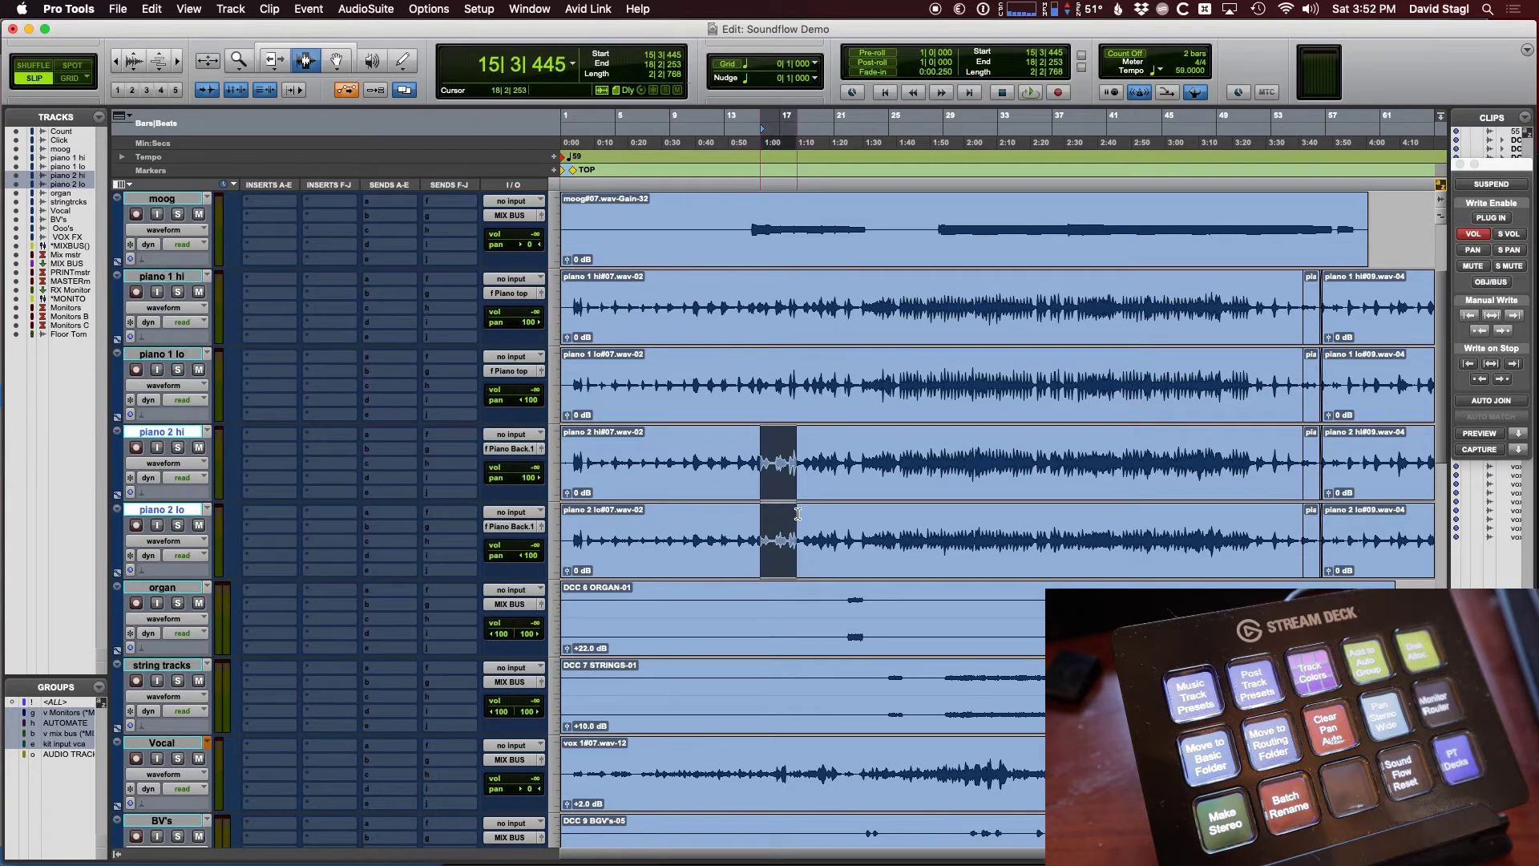
drag(743, 311, 827, 376)
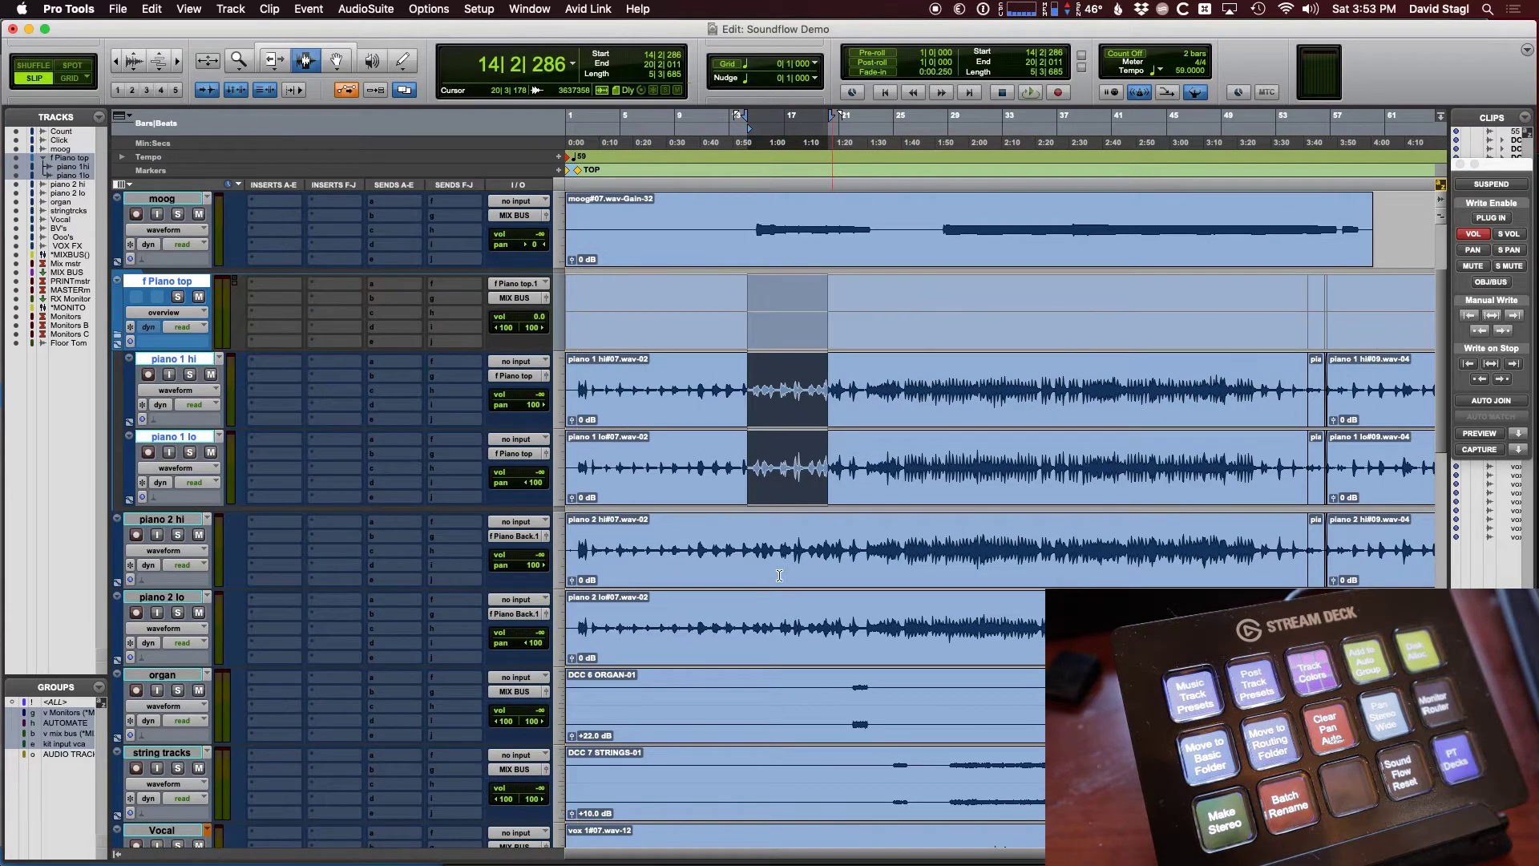
Step: Move the piano 2 hi and piano 2 lo tracks into a new stereo routing folder named f Piano back
drag(746, 539, 824, 613)
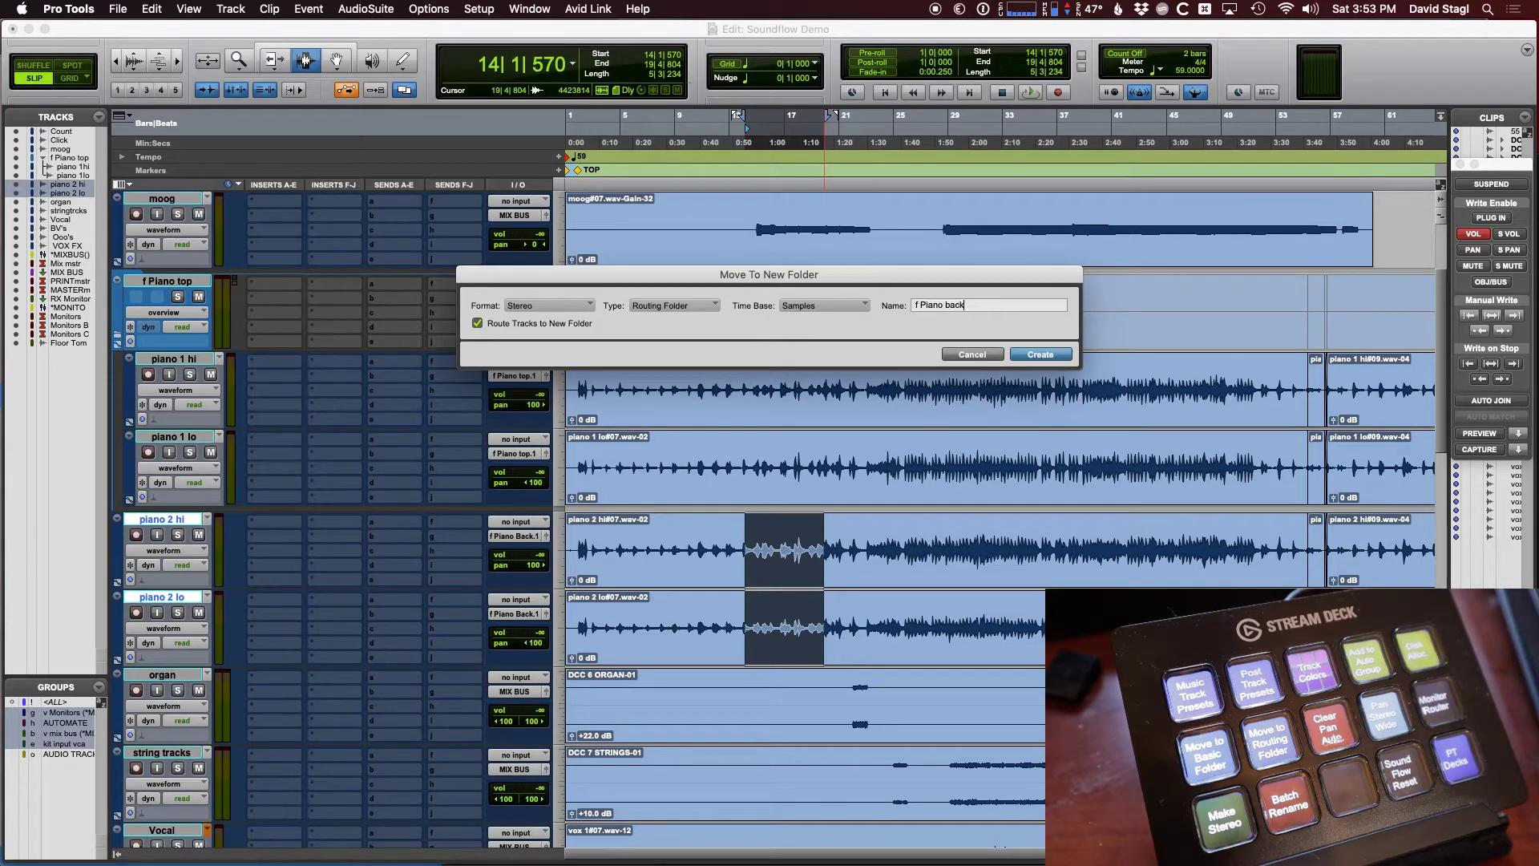
key(Return)
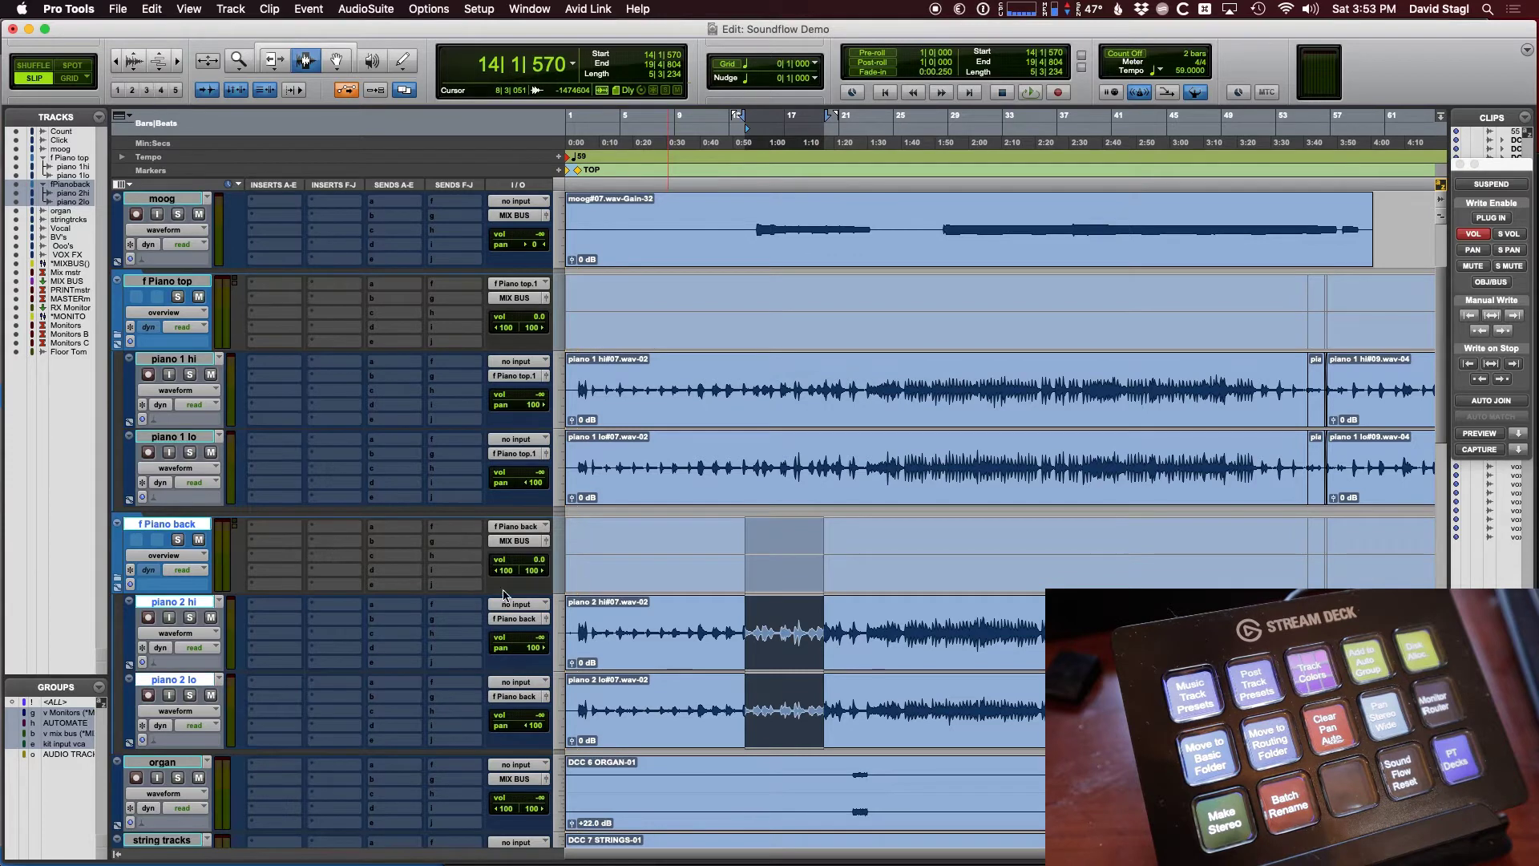
Step: Move the f Piano top and f Piano back folders into a new stereo routing folder named f Piano
super+click(178, 282)
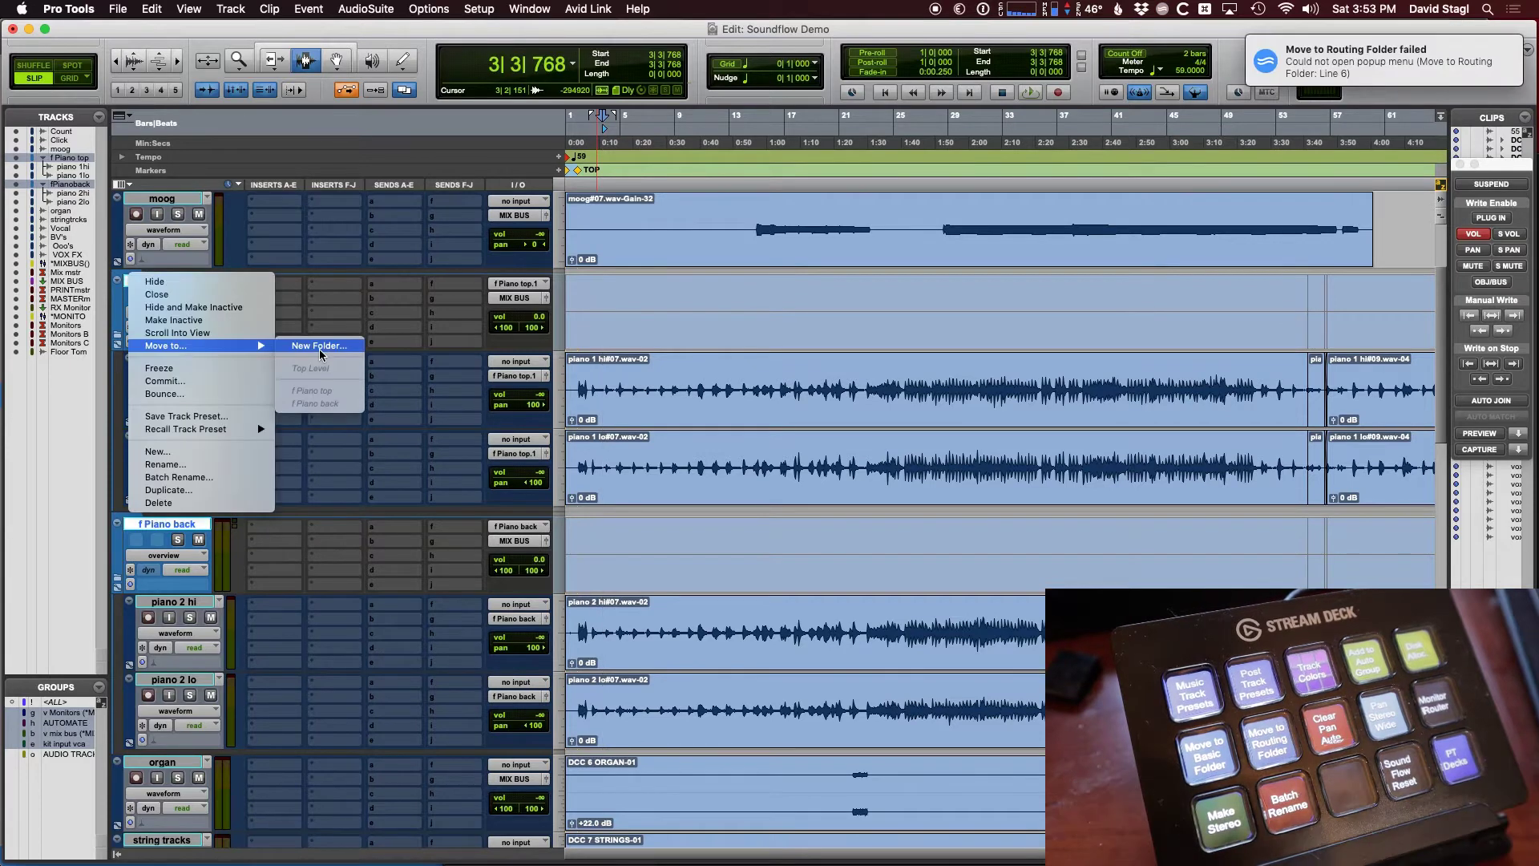
click(622, 349)
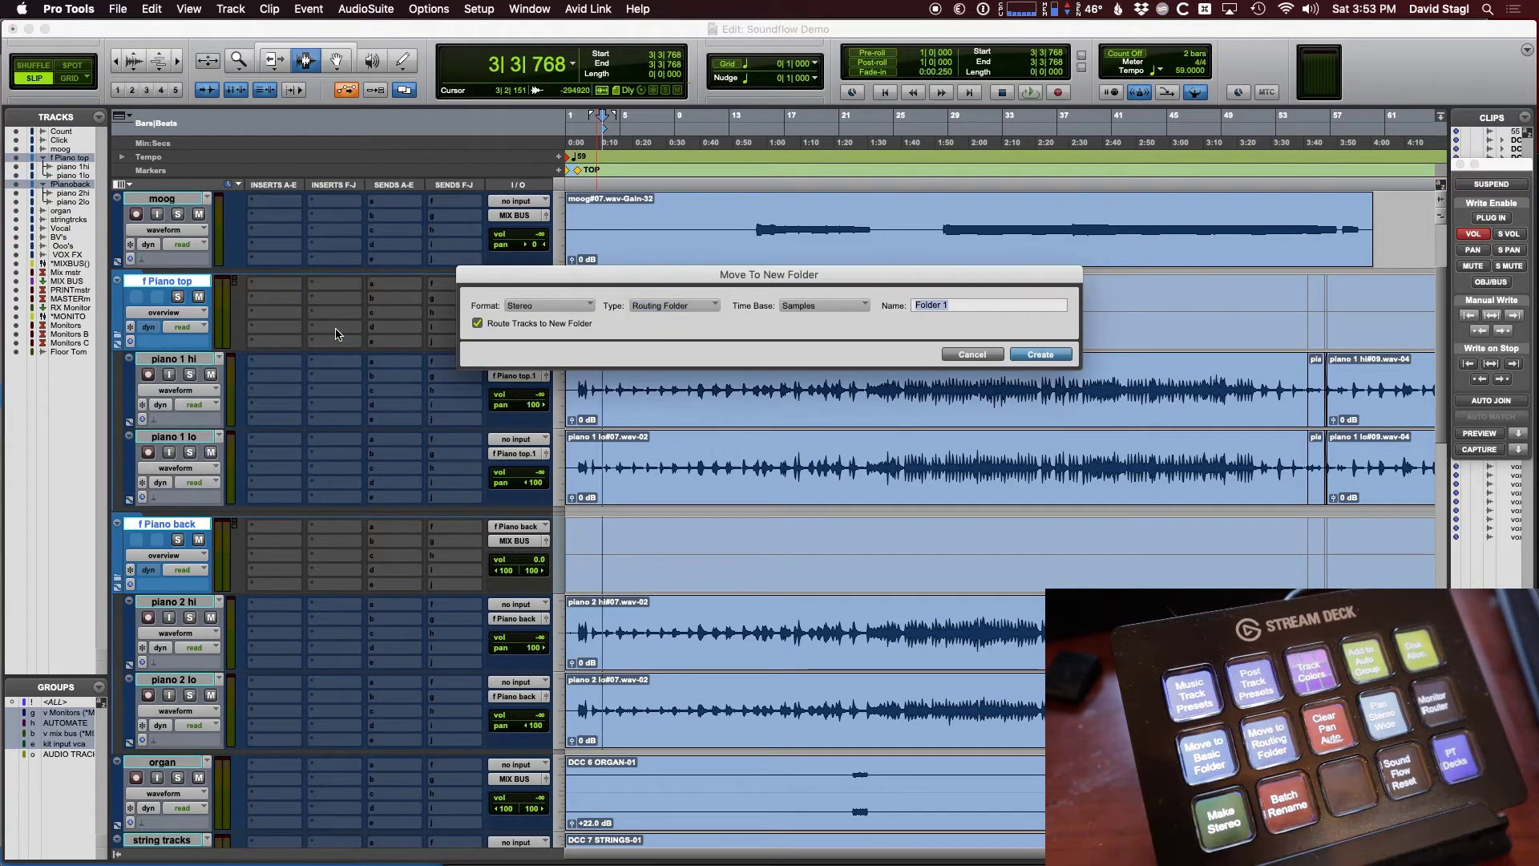
text(Piano)
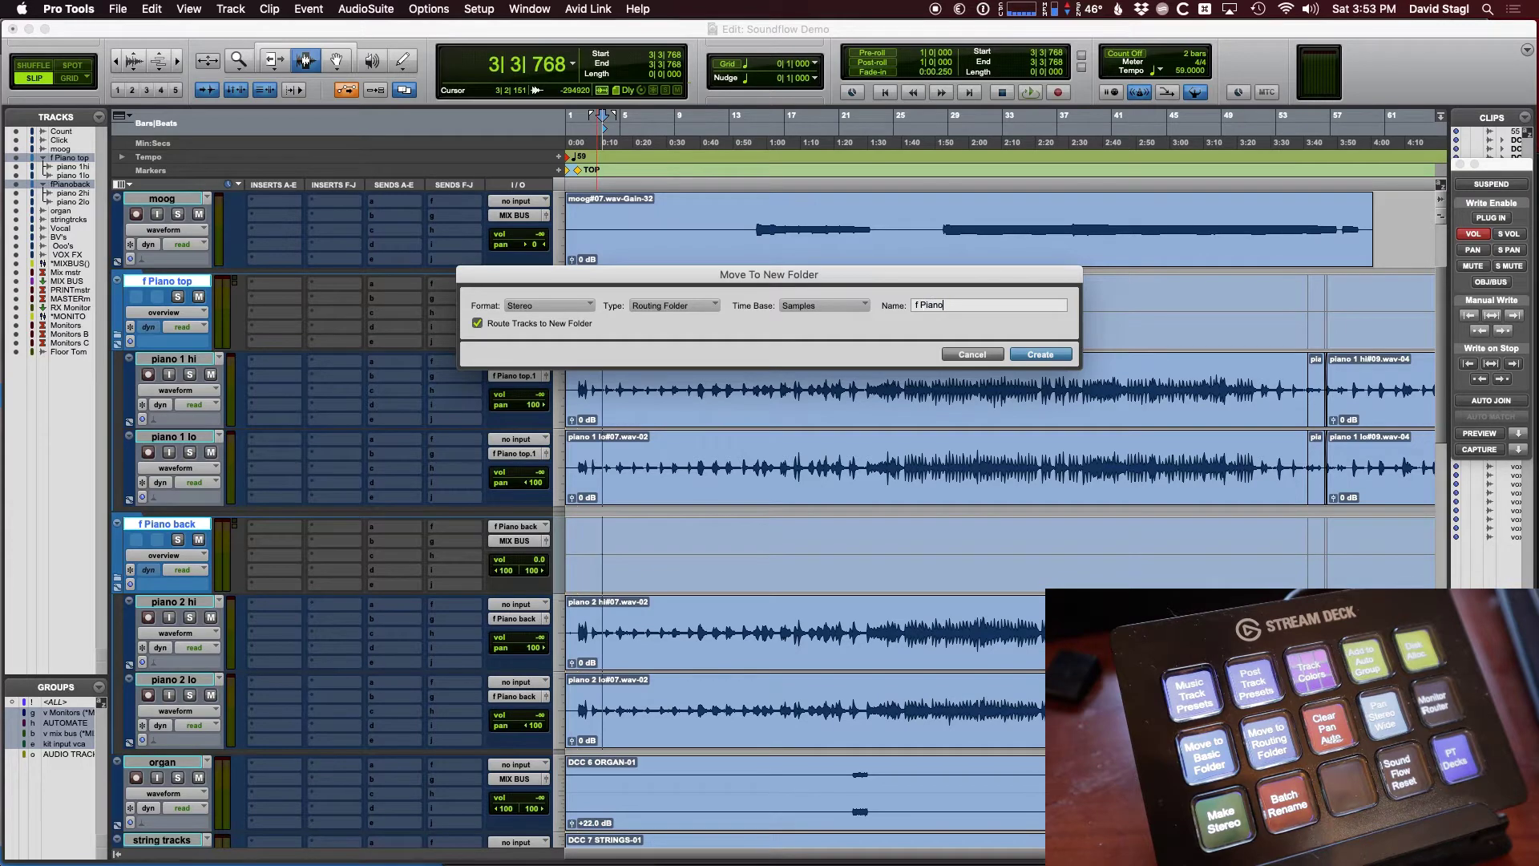
key(Return)
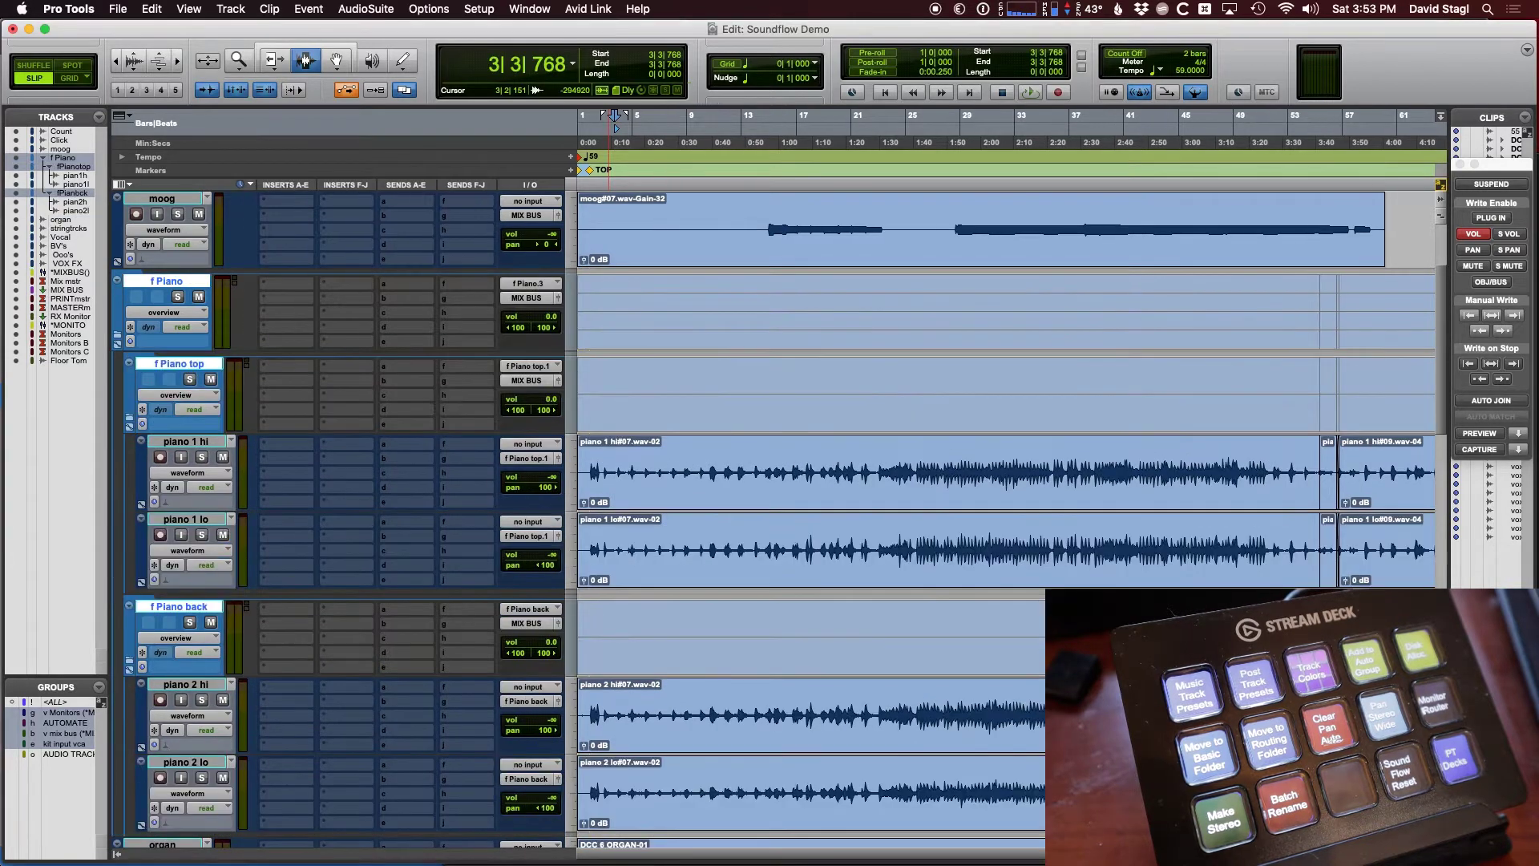
Step: Color the f Piano folder, its subfolders and piano tracks, and the organ track blue-violet
click(674, 315)
click(678, 314)
click(682, 314)
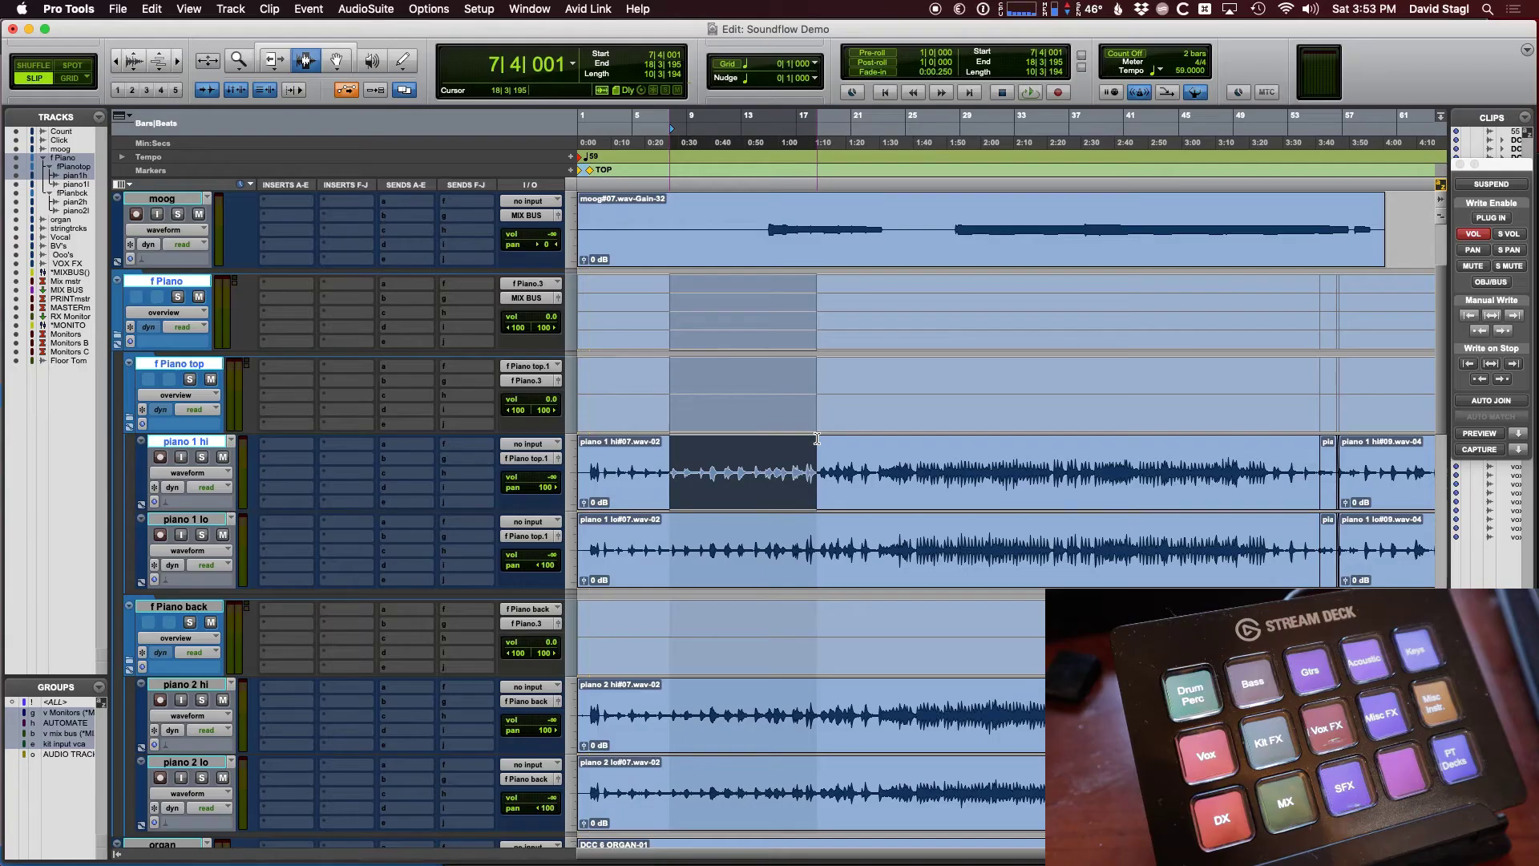
drag(817, 439, 880, 770)
scroll(880, 751, down, 3)
scroll(880, 752, down, 2)
key(shift+semicolon)
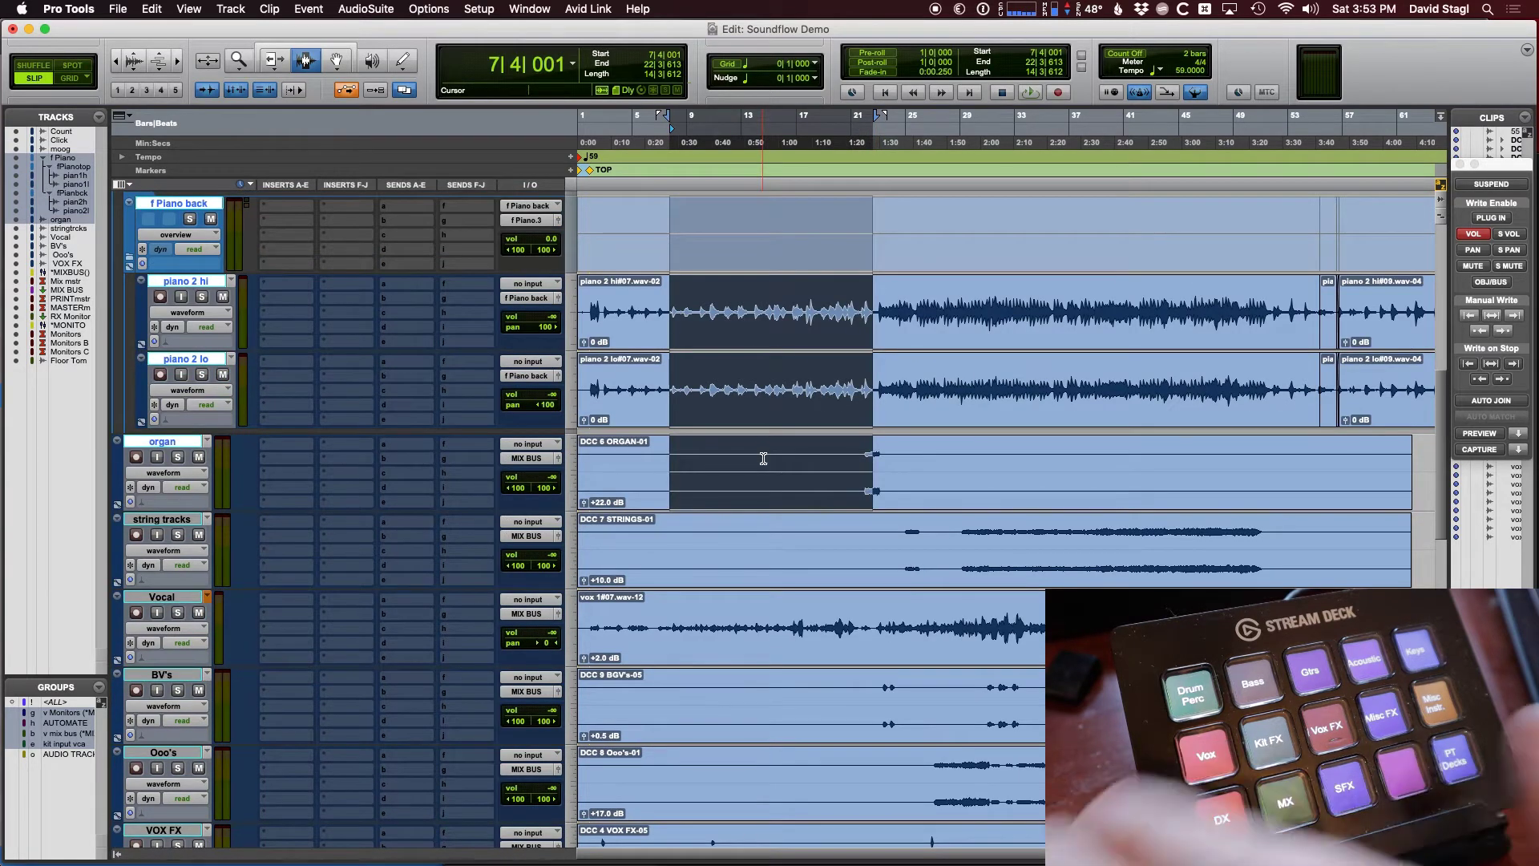
key(ctrl+shift+c)
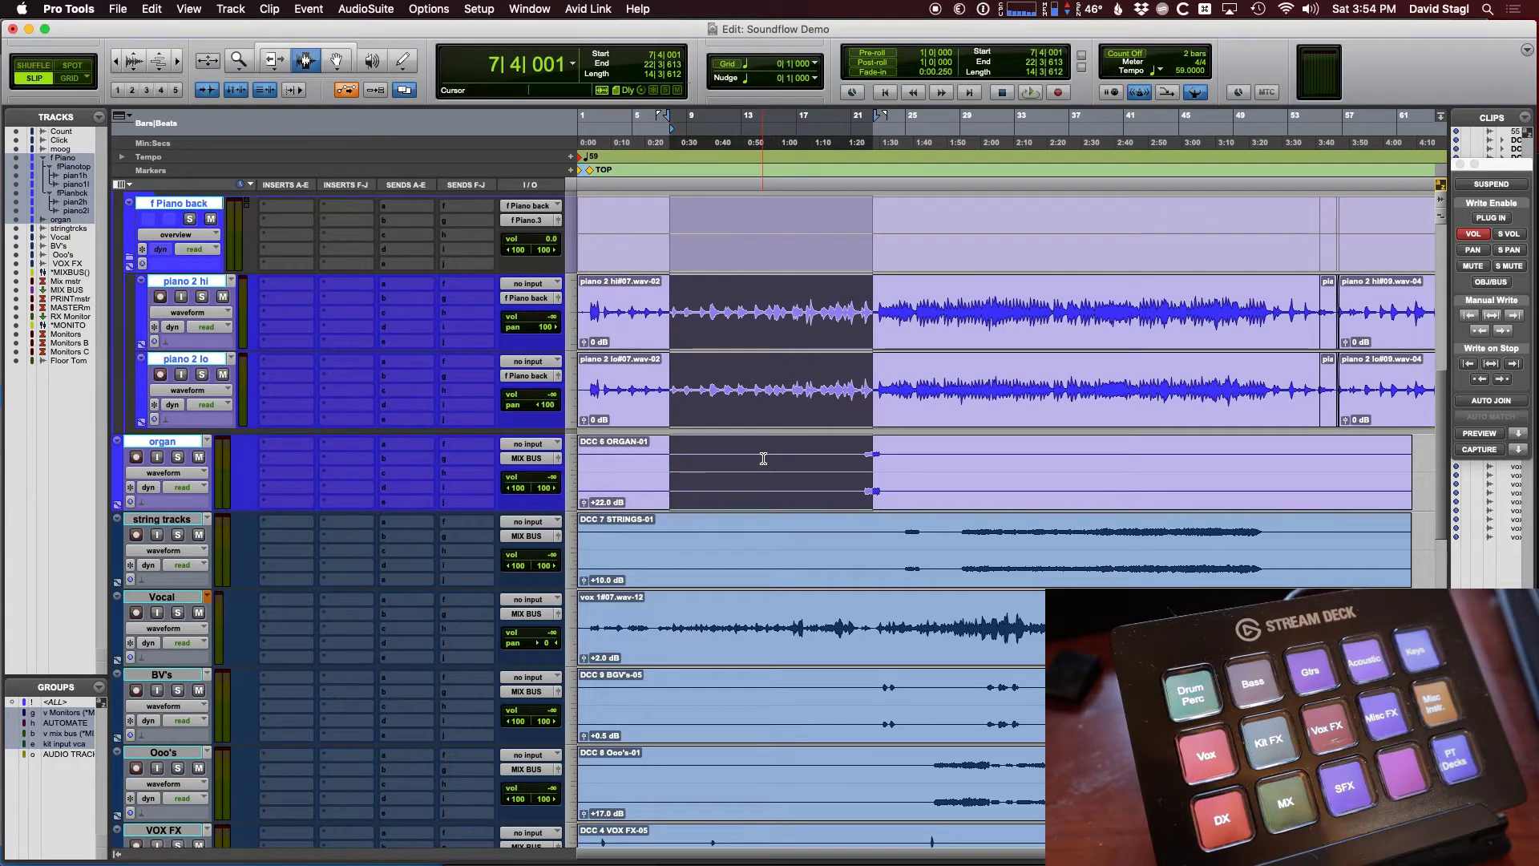
Step: Color the string tracks orange and the Vocal, BV's, Ooo's and VOX FX tracks red
click(772, 552)
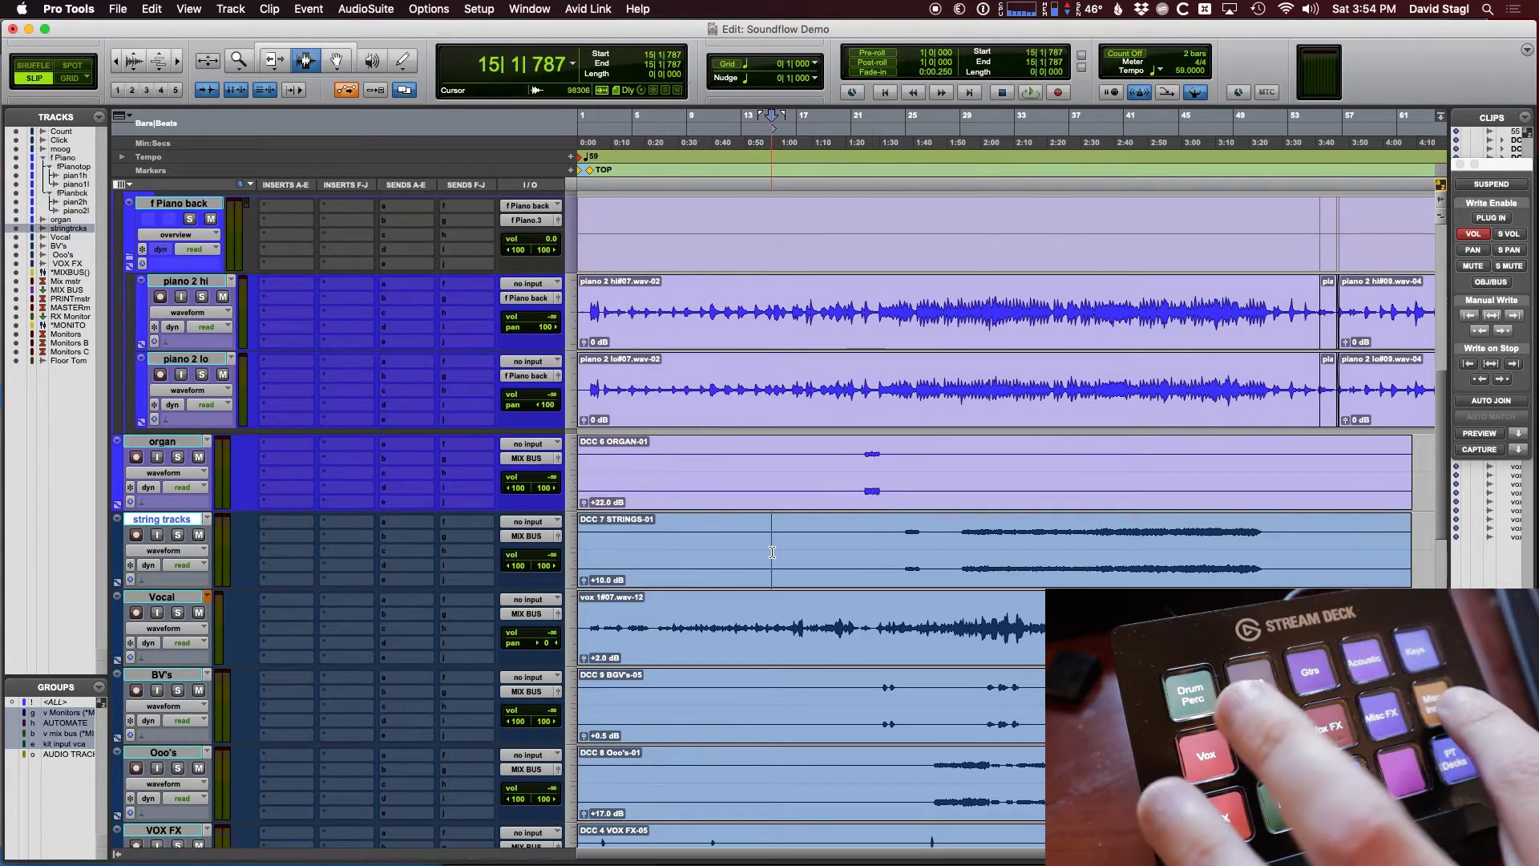
key(ctrl+shift+c)
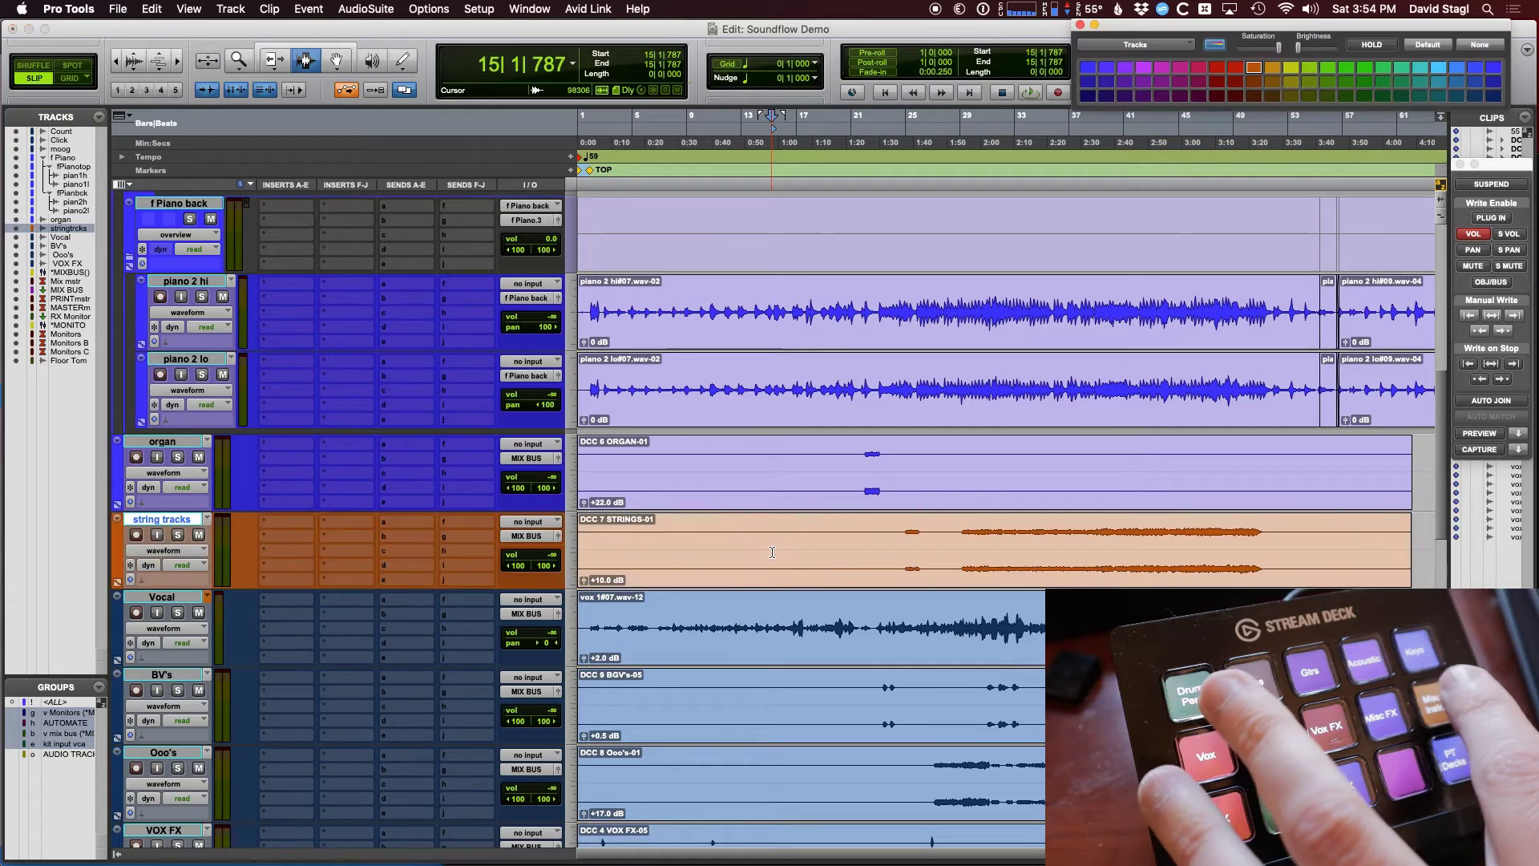
click(802, 599)
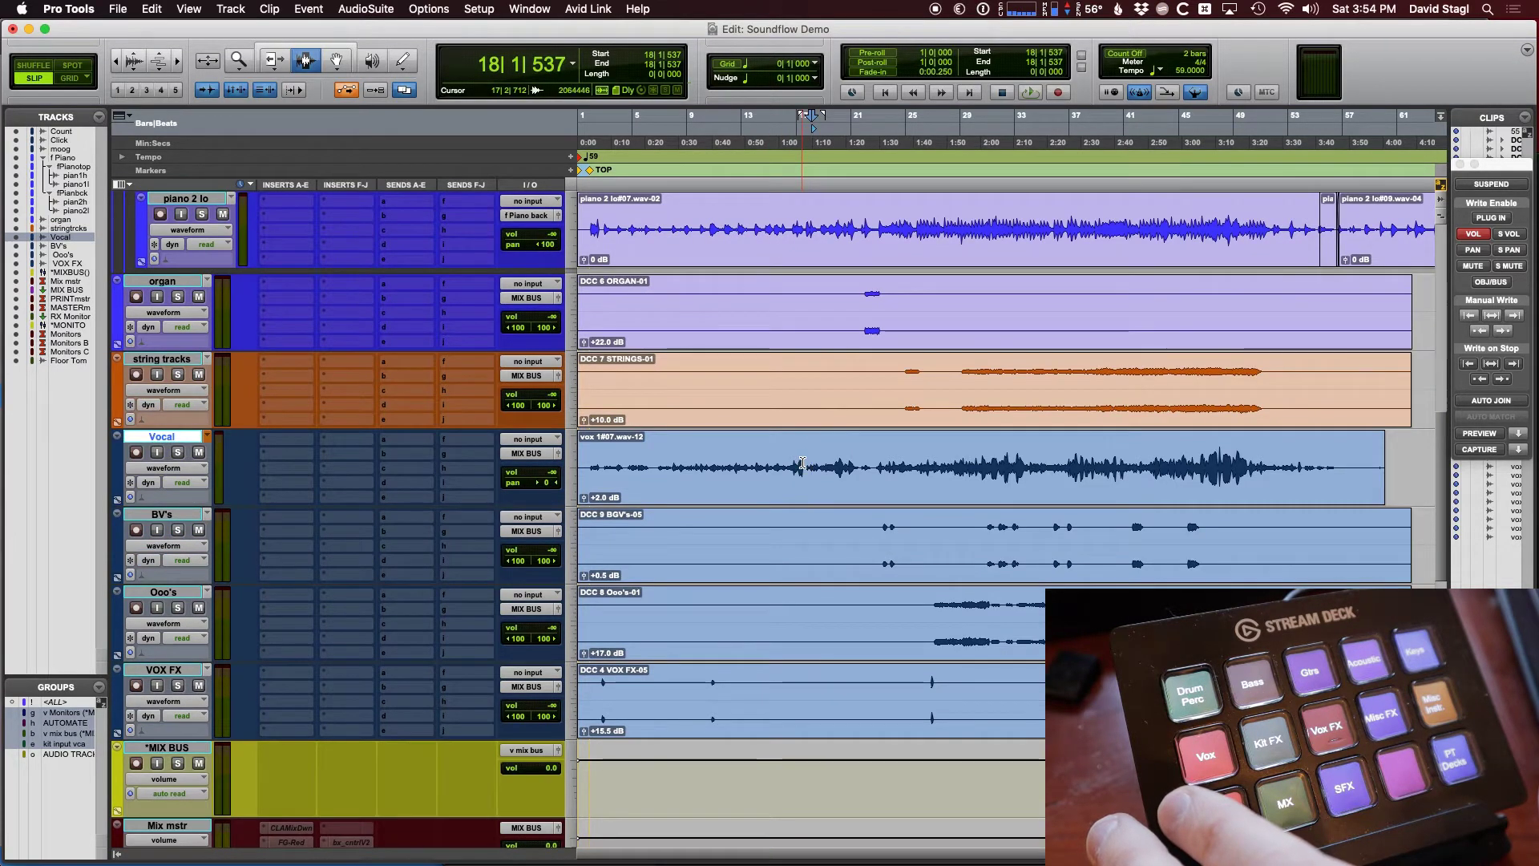
drag(805, 481, 821, 555)
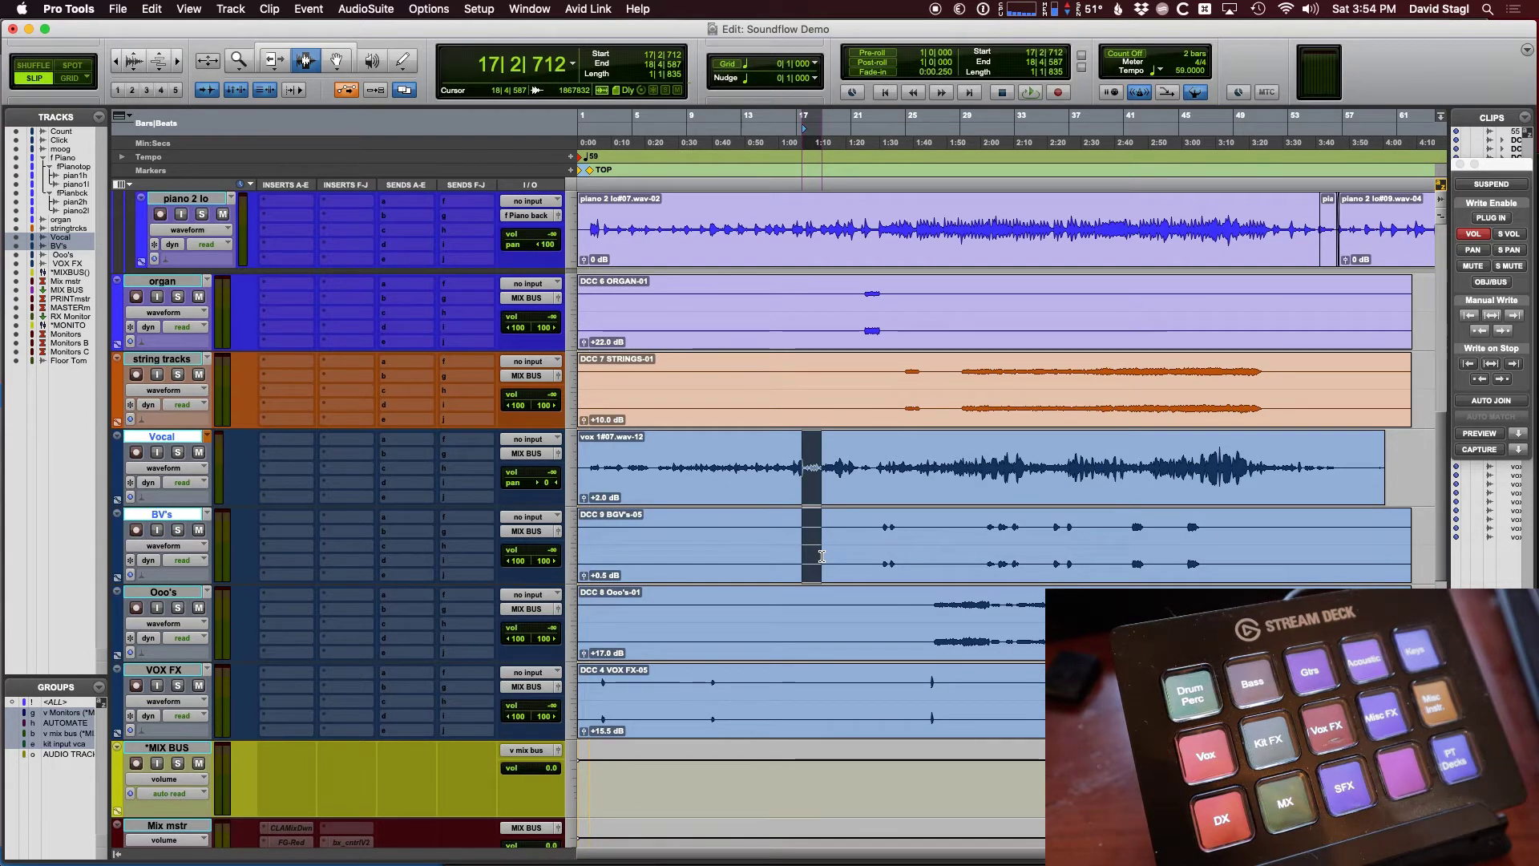
drag(821, 555, 812, 559)
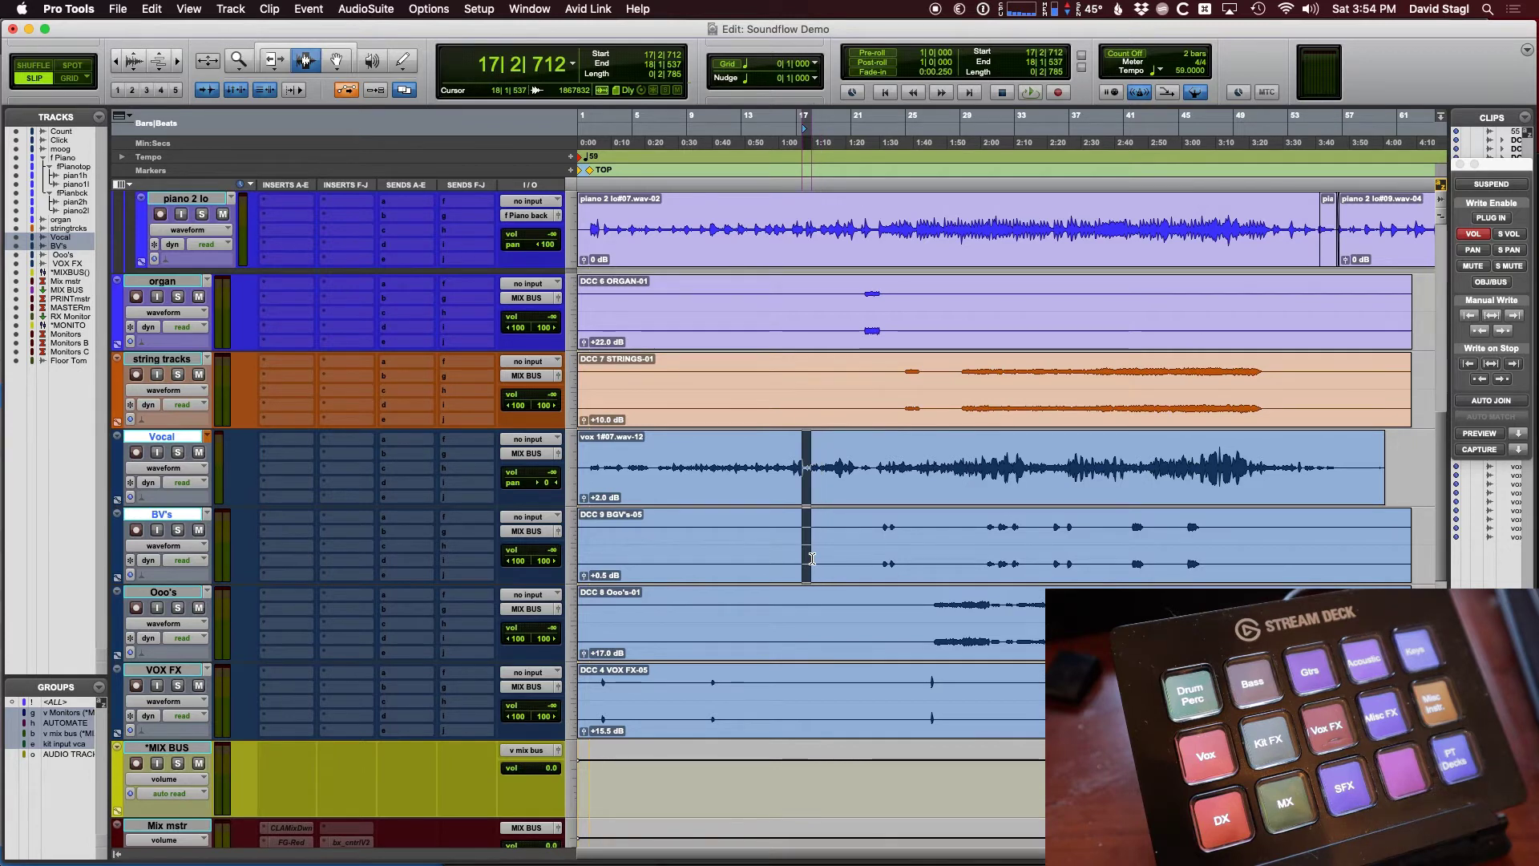
drag(812, 558, 957, 726)
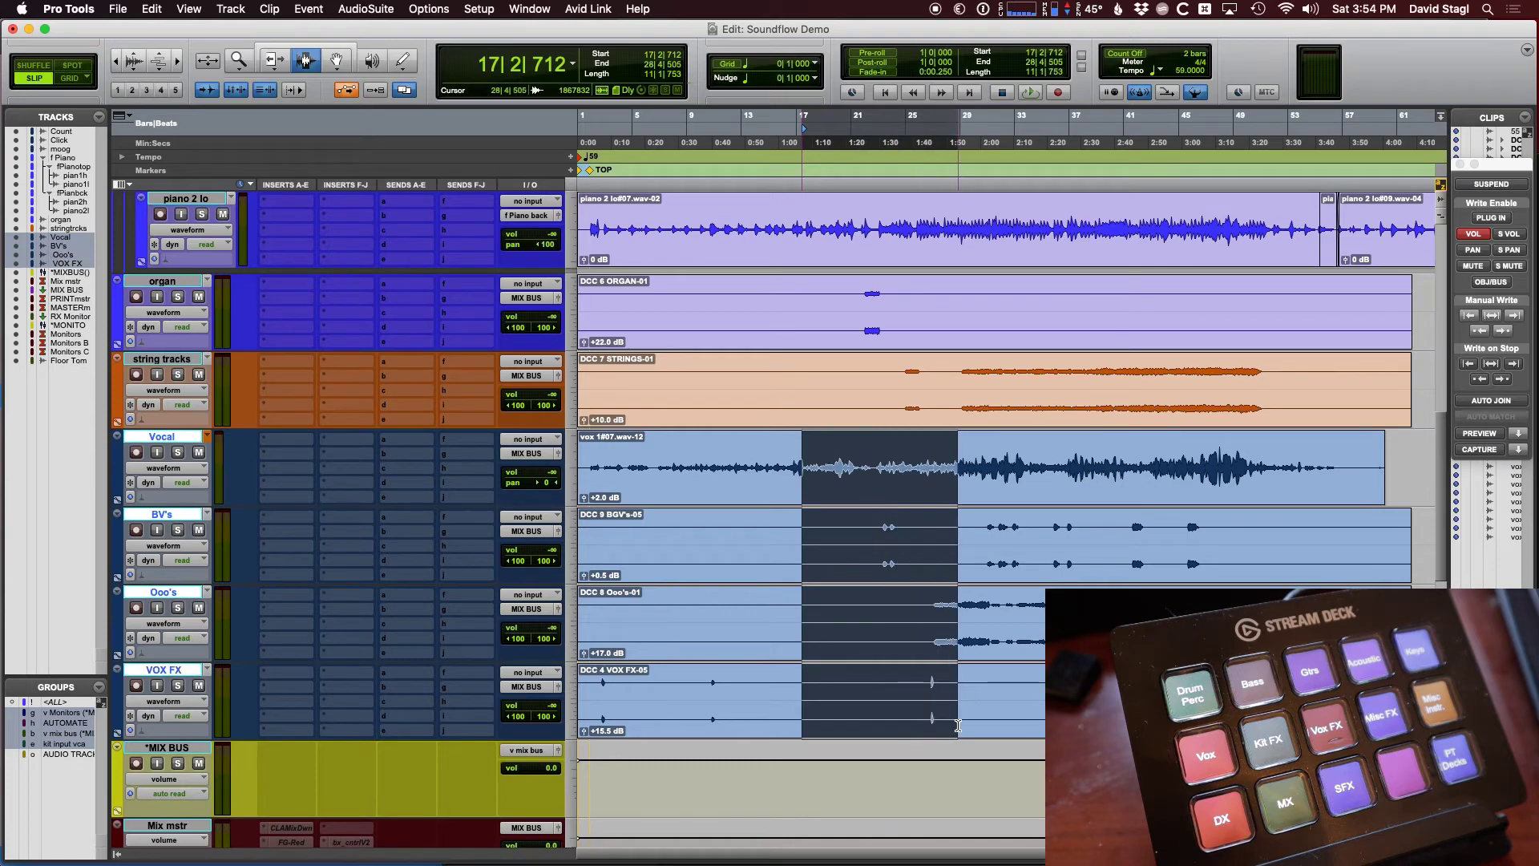
key(ctrl+shift+c)
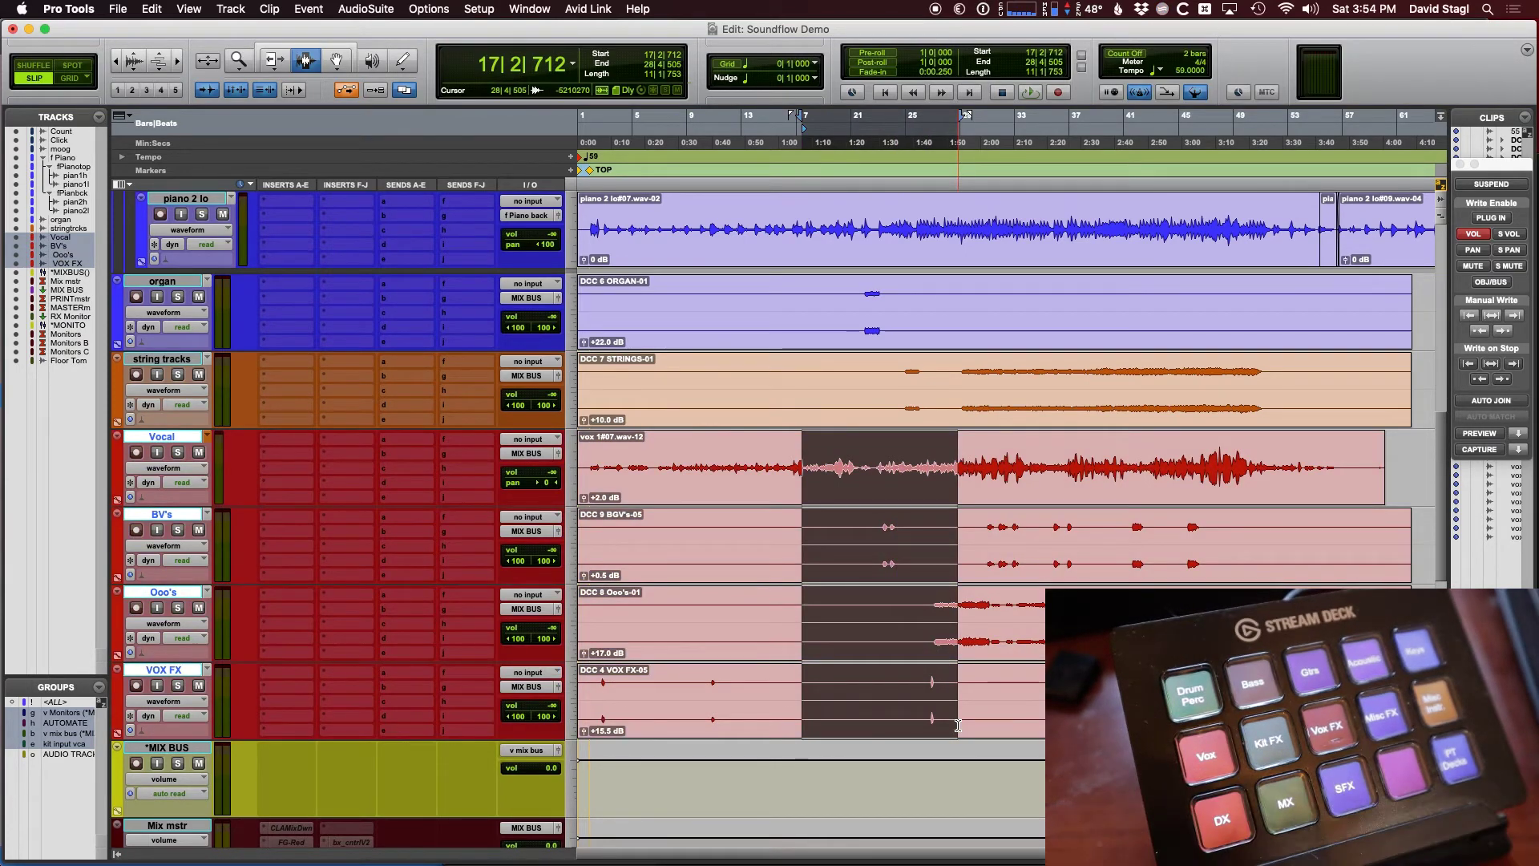
Step: Insert FabFilter Pro-Q 3 on the f Piano folder and lower its low-cut frequency to about 31 Hz
click(755, 560)
scroll(754, 560, up, 10)
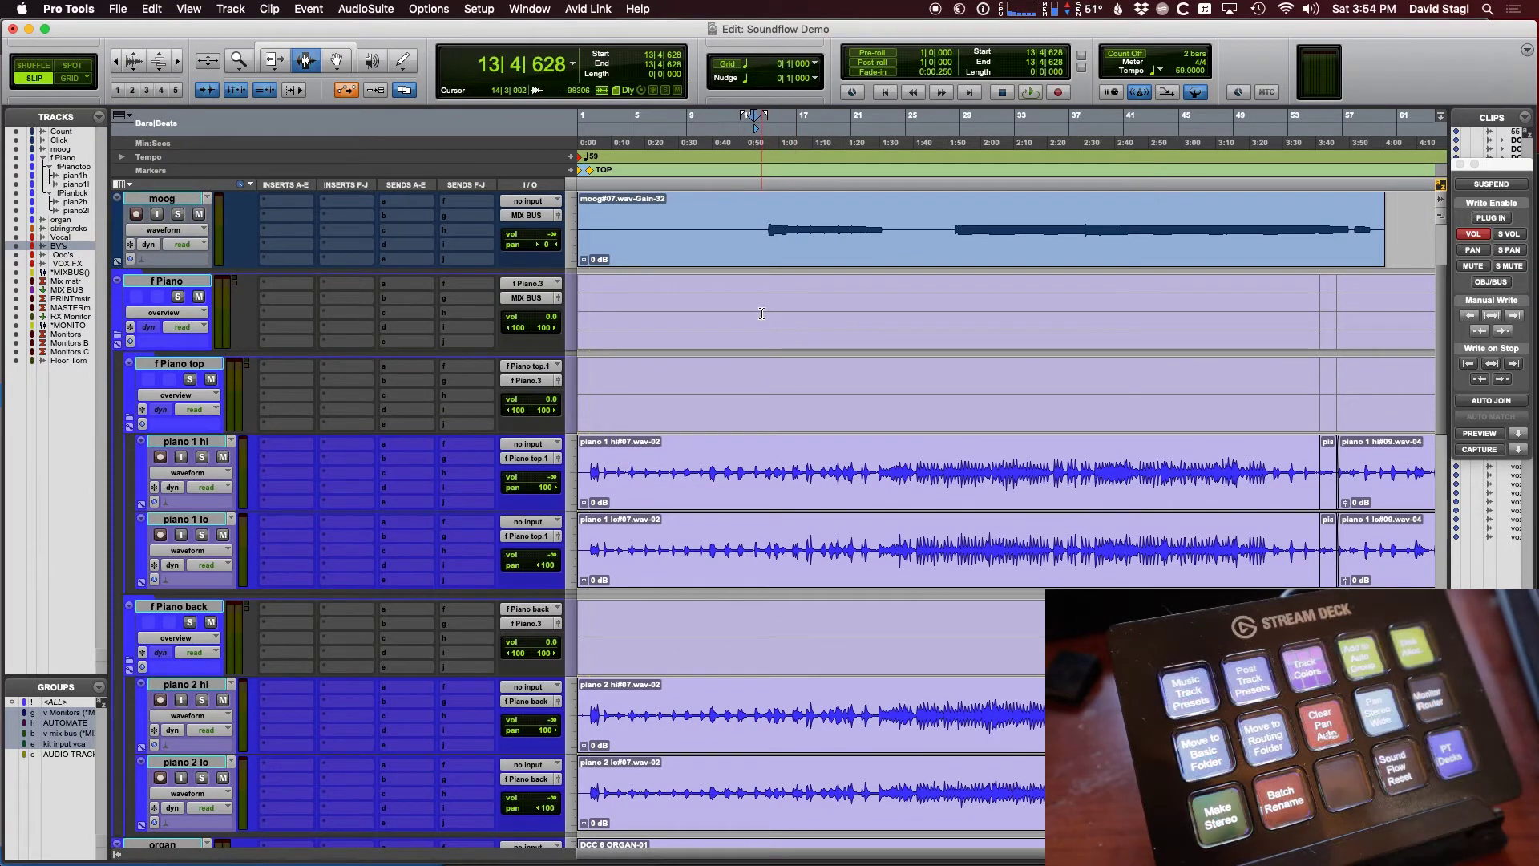
click(761, 347)
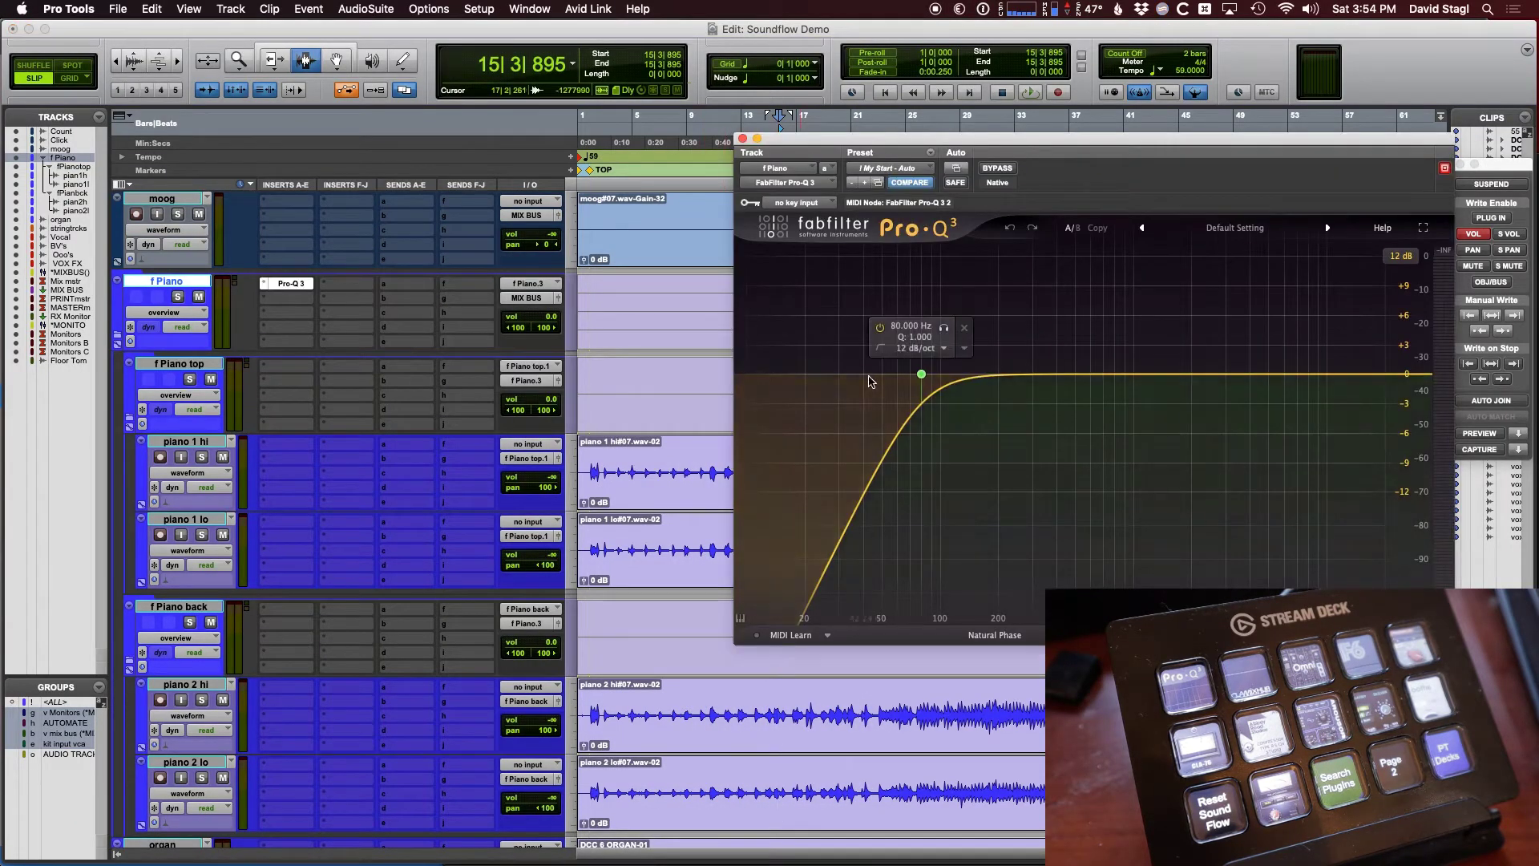
click(920, 349)
click(1110, 443)
drag(856, 561, 857, 610)
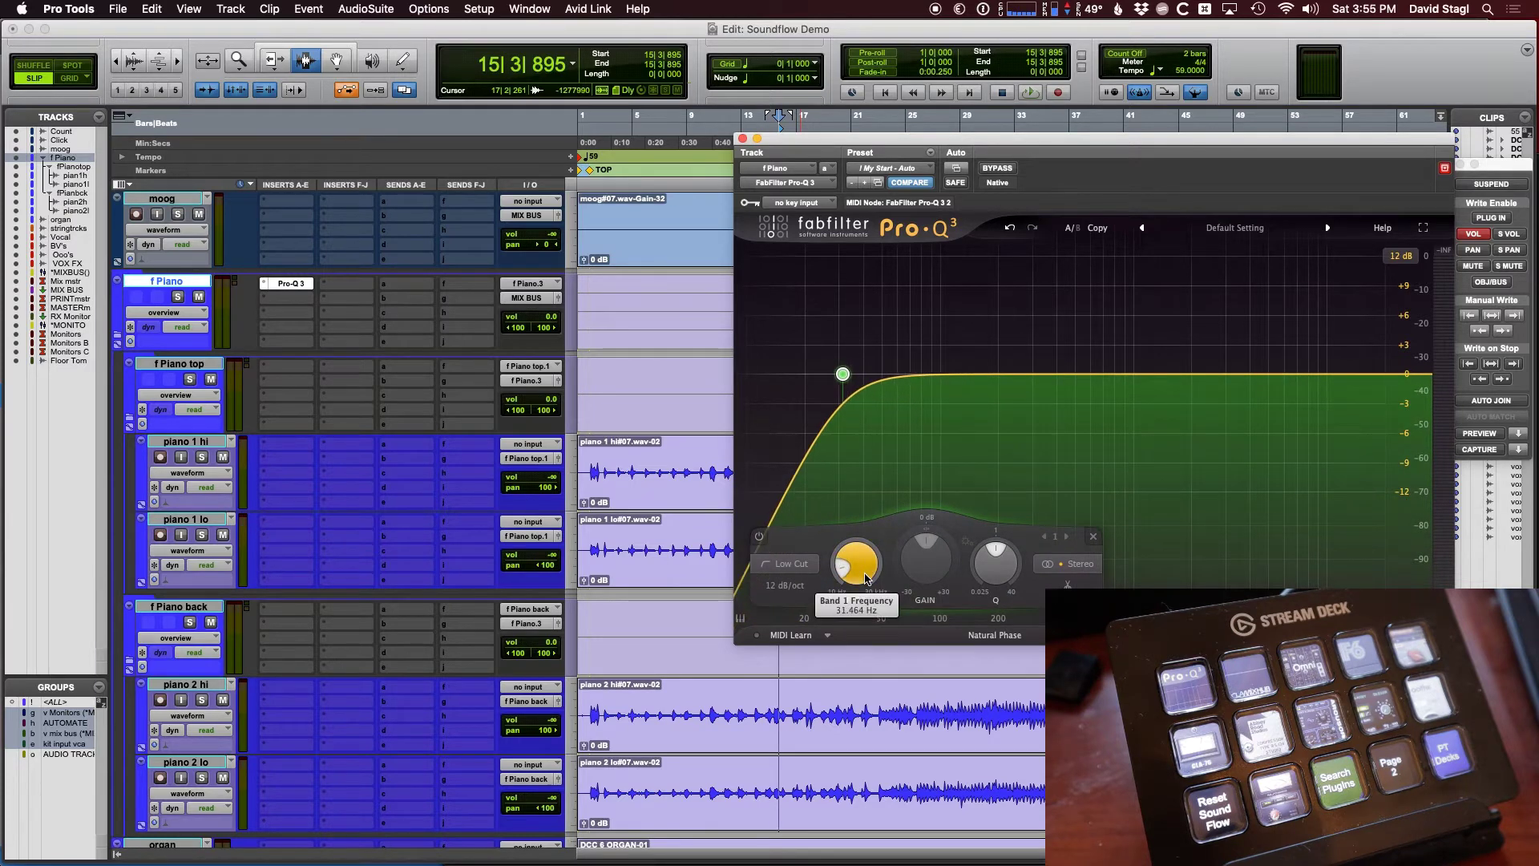
click(742, 139)
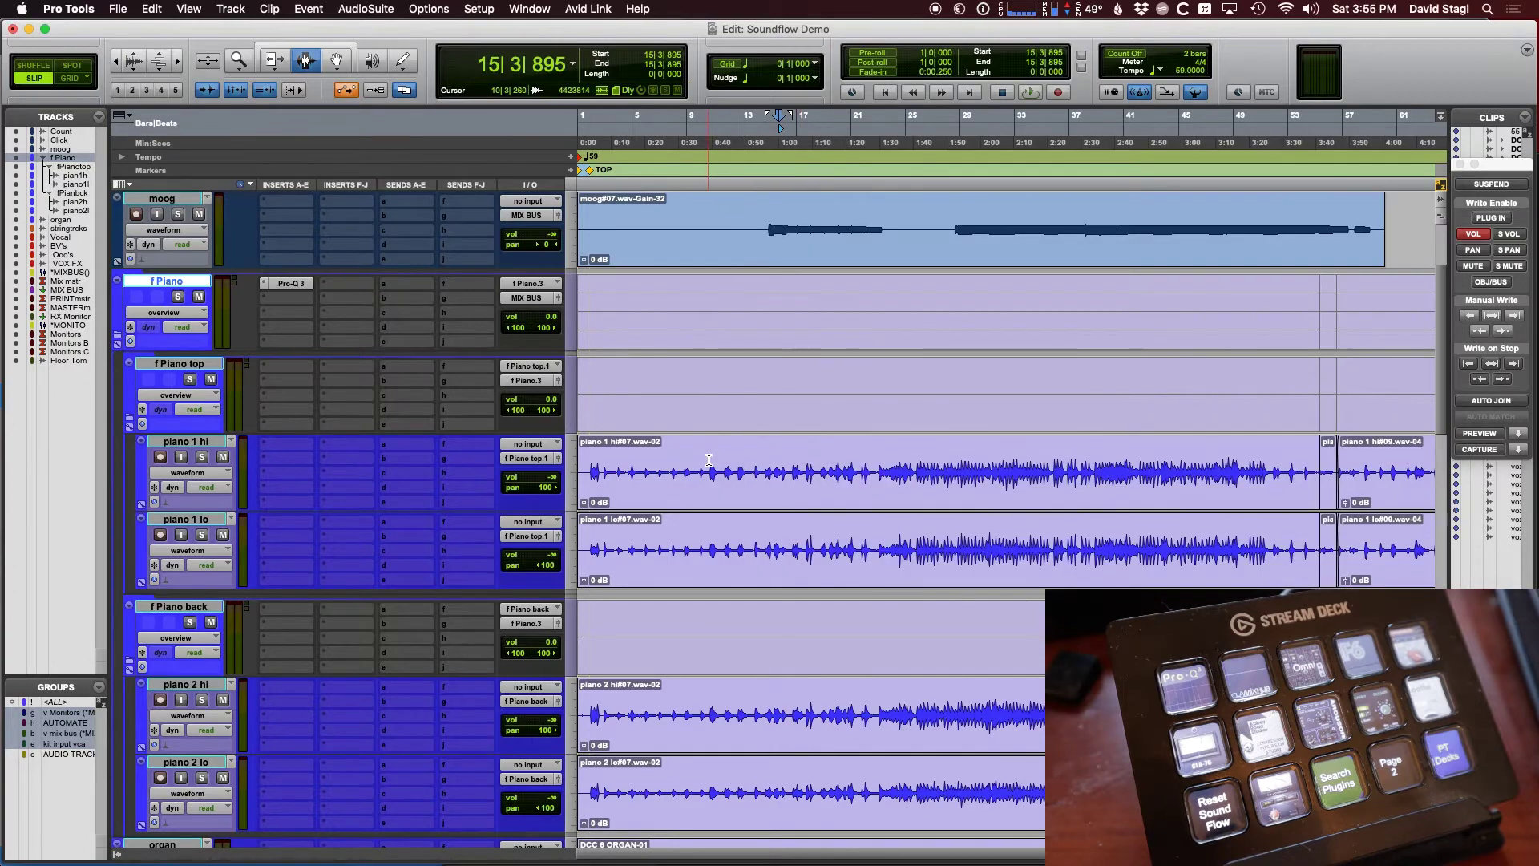
Step: Insert Pro-Q 3 on the f Piano top and f Piano back folders and lower the low-cut frequency in each
scroll(708, 460, down, 4)
scroll(709, 460, up, 3)
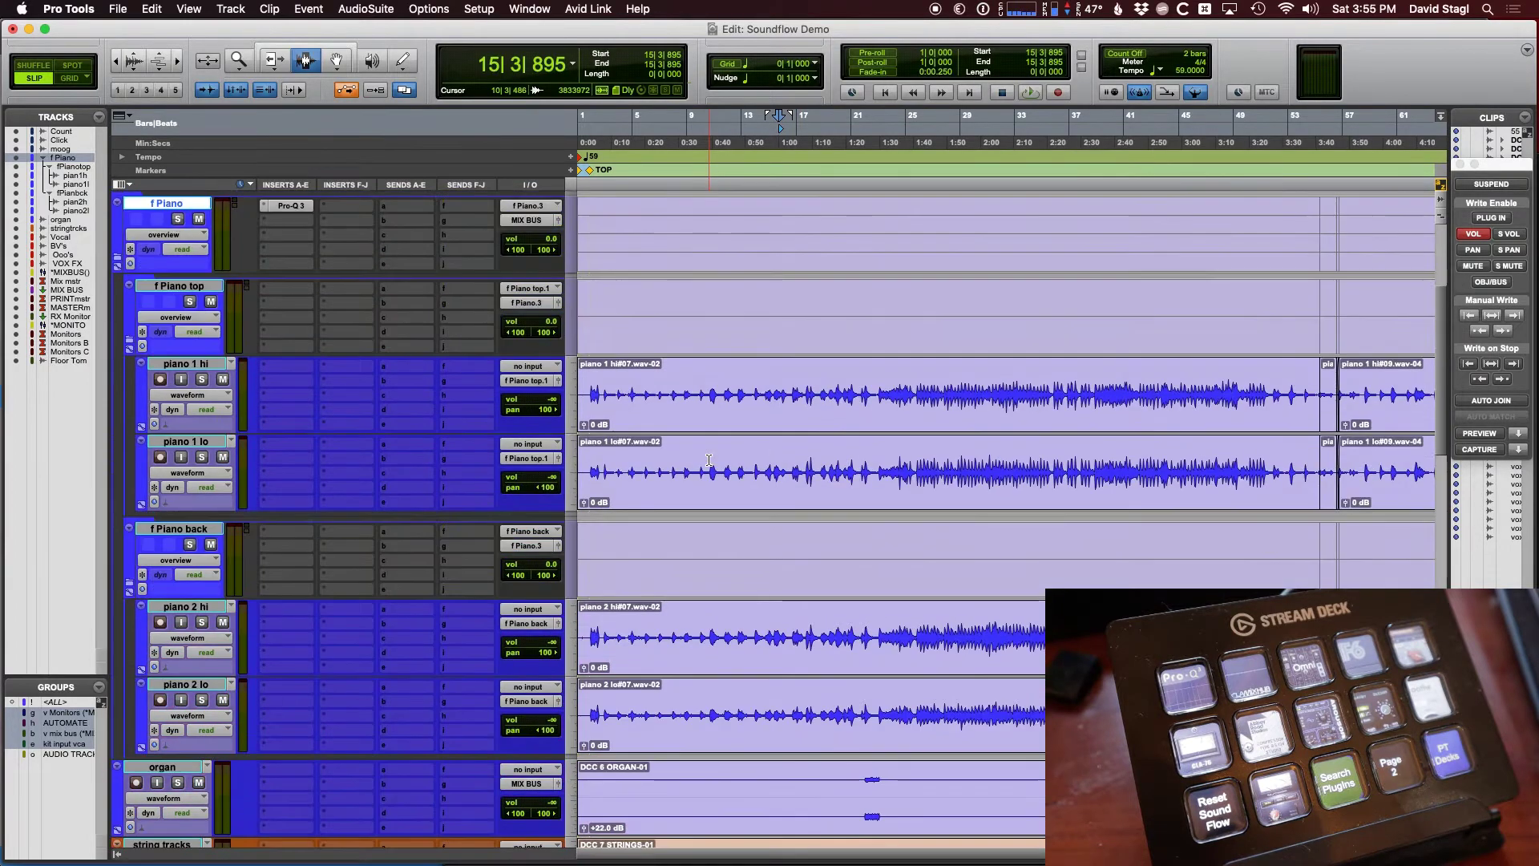
click(732, 313)
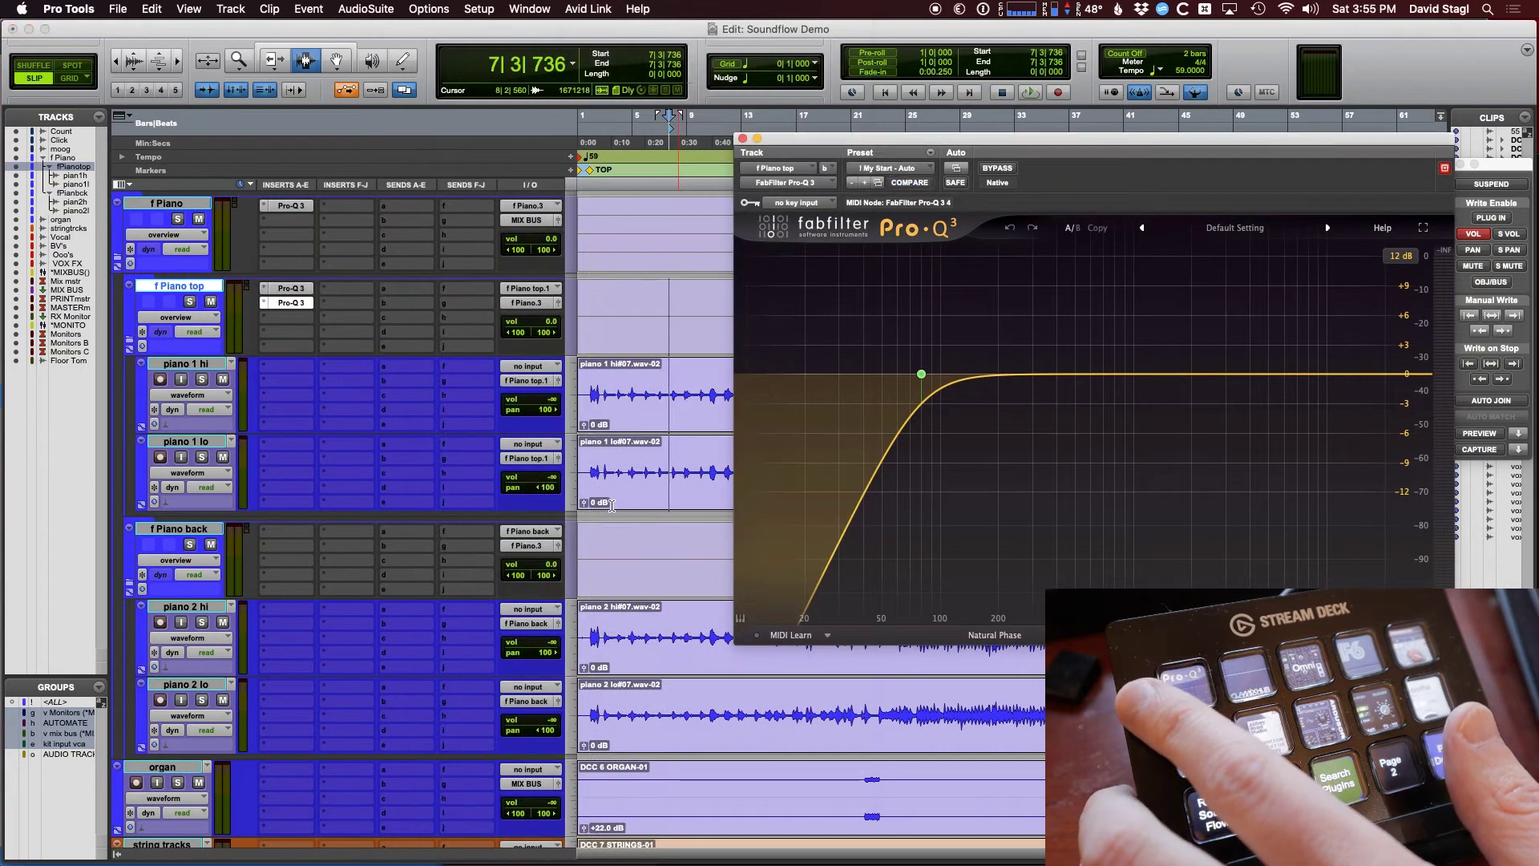
click(303, 525)
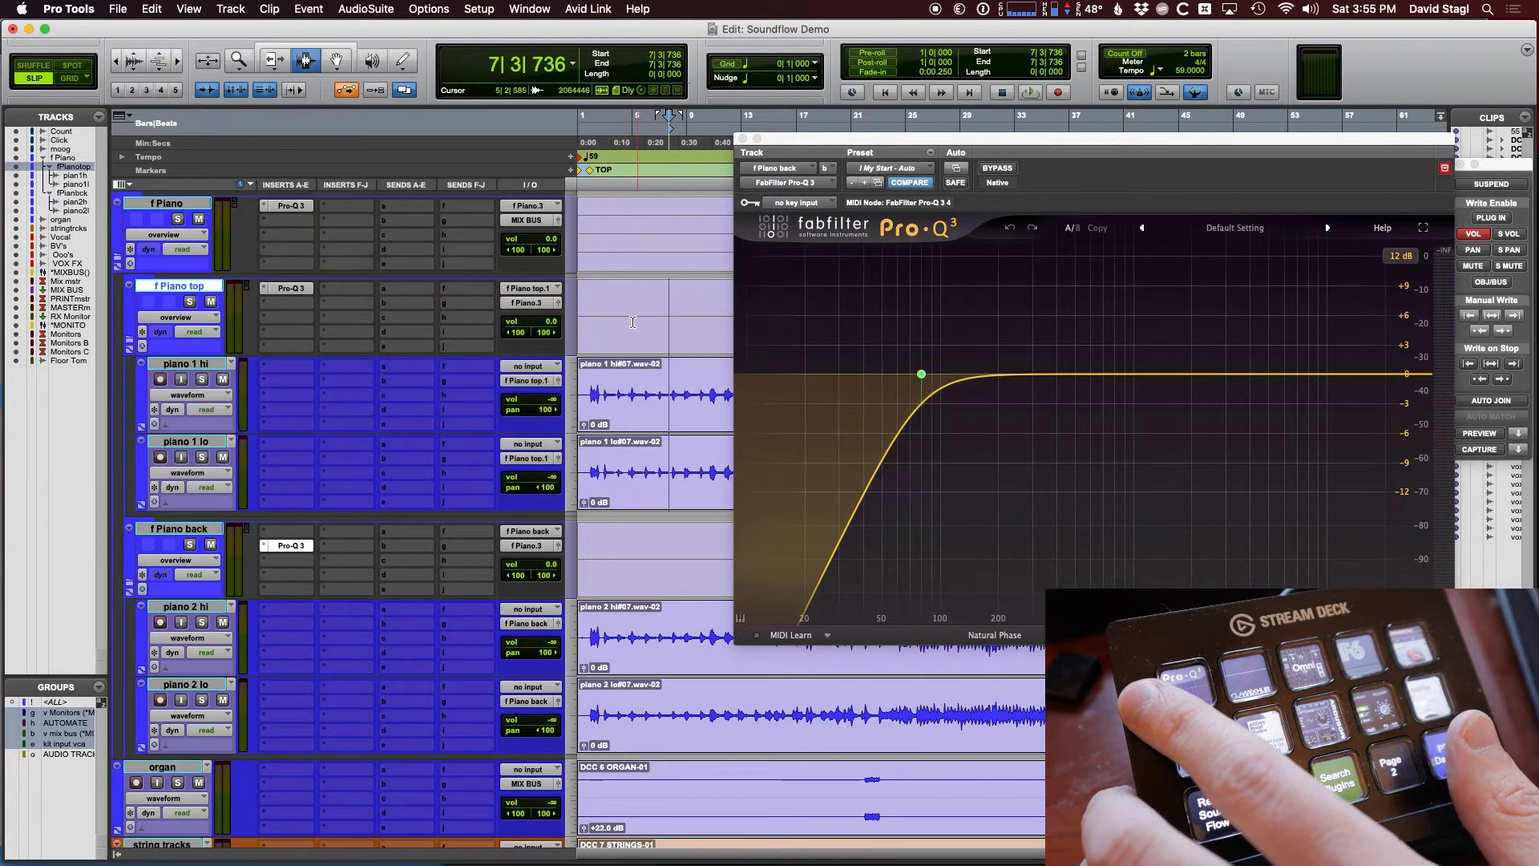
click(1003, 412)
drag(857, 568, 865, 616)
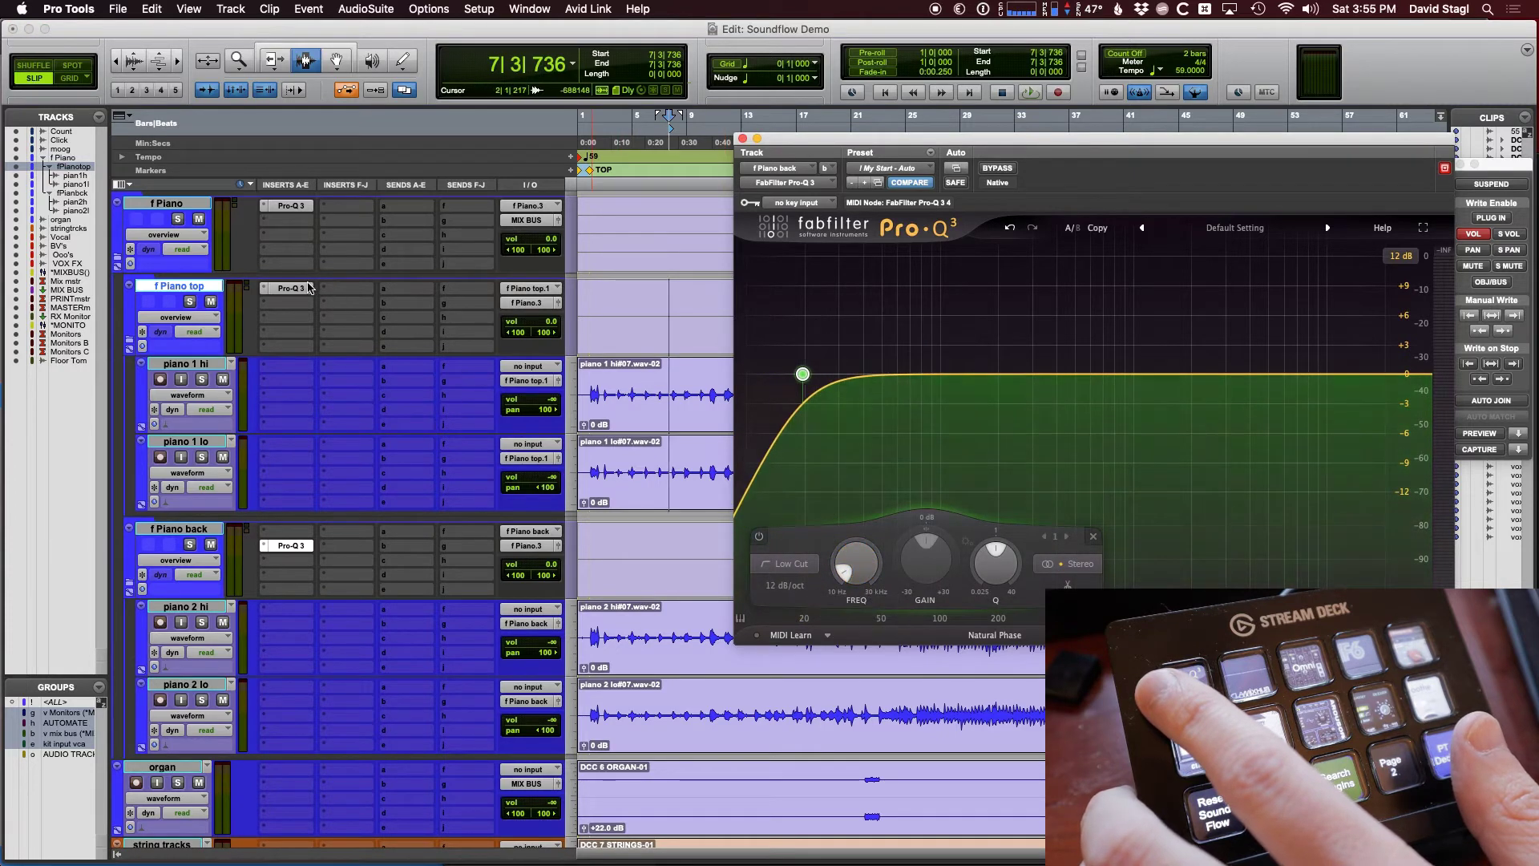
drag(1004, 360, 881, 577)
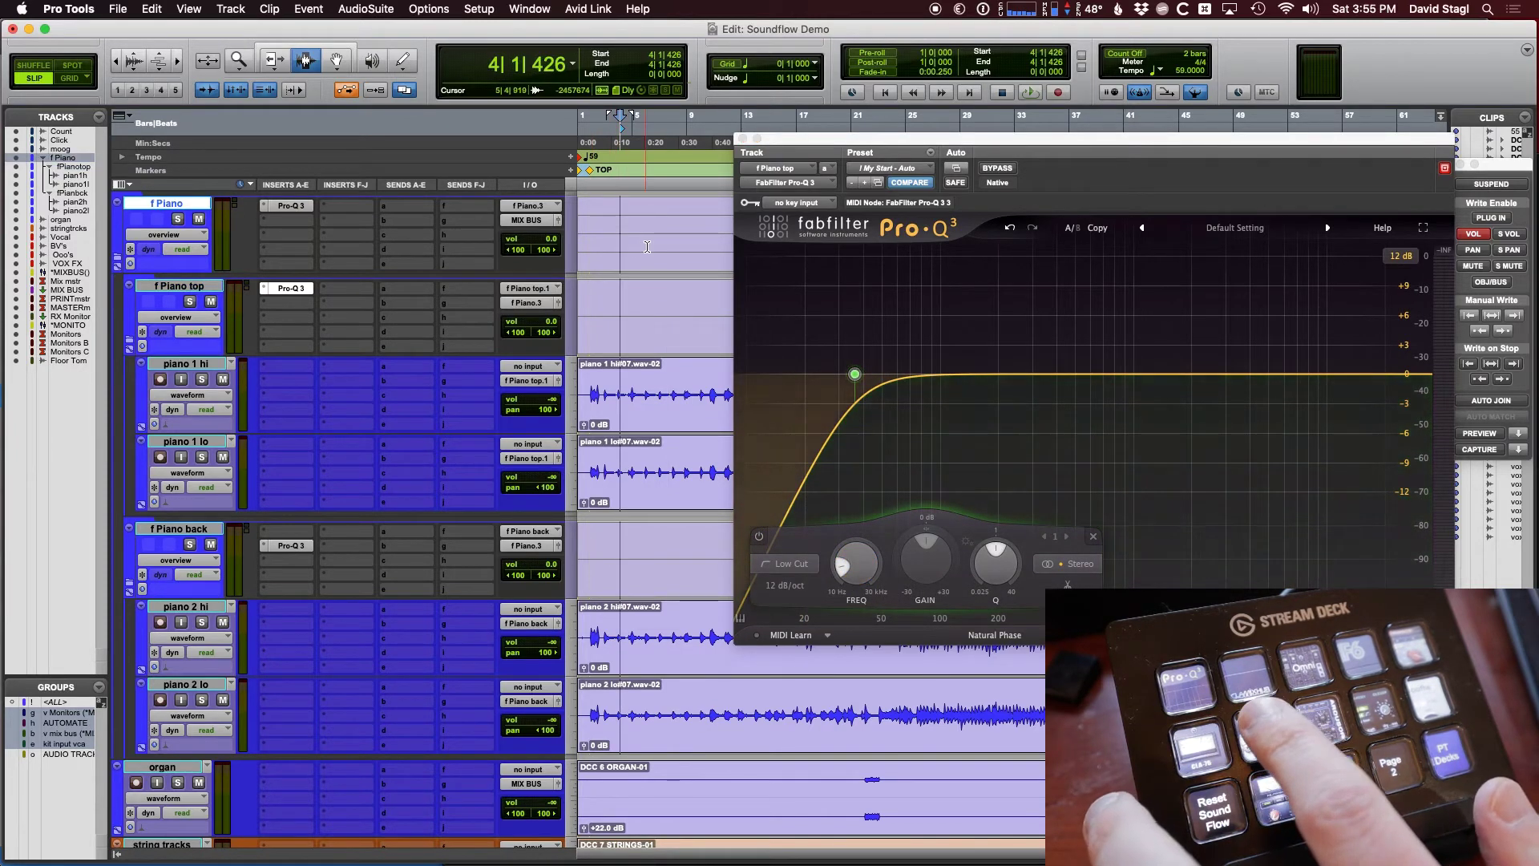
click(743, 140)
Step: Insert Pro-Q 3 and the CLA-76 compressor in the first two insert slots of the Vocal track
scroll(701, 440, down, 10)
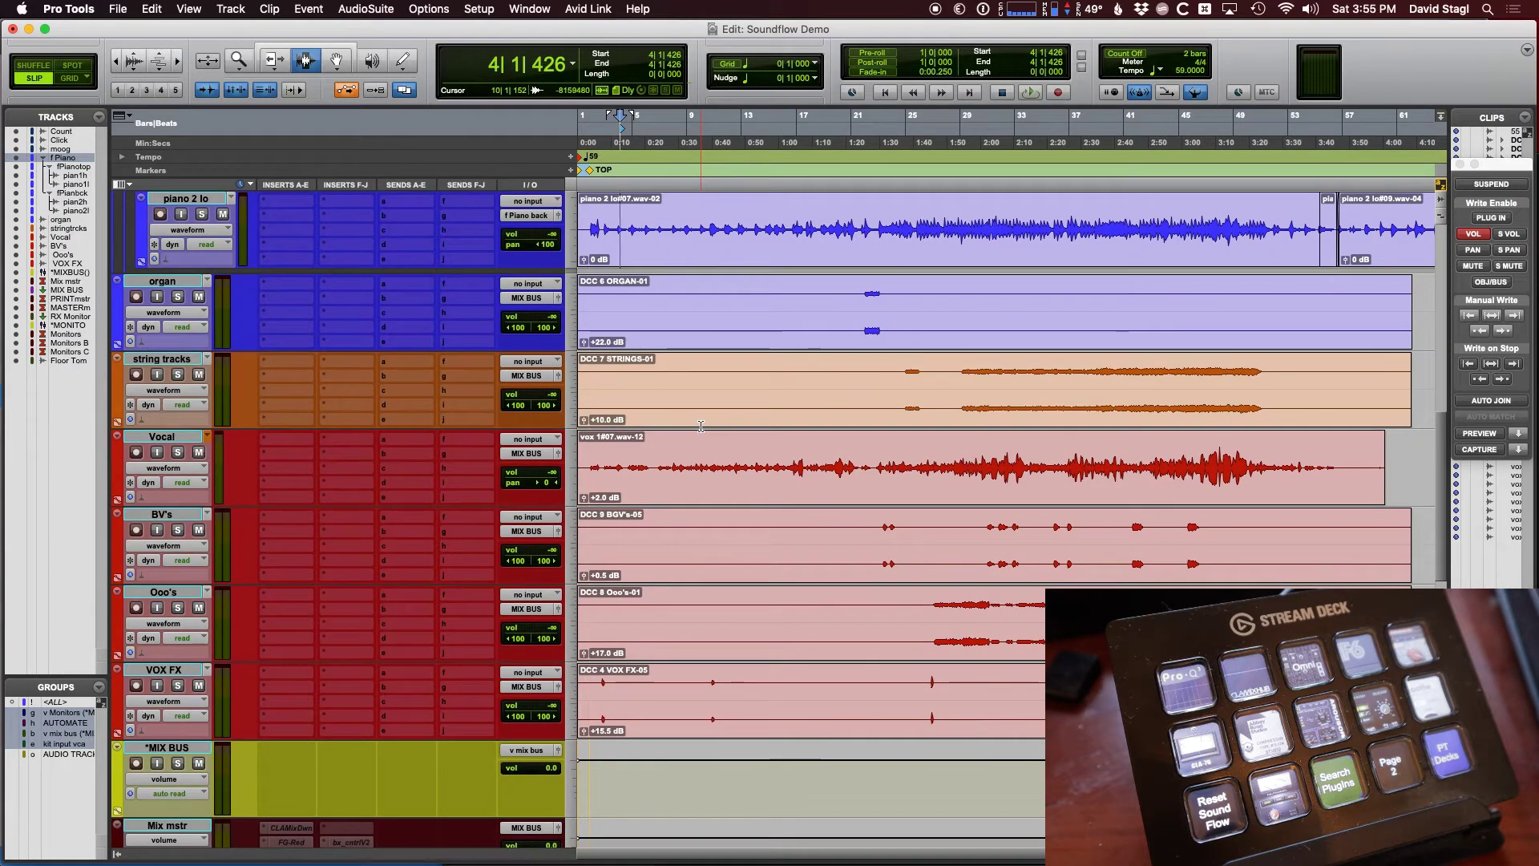
click(732, 461)
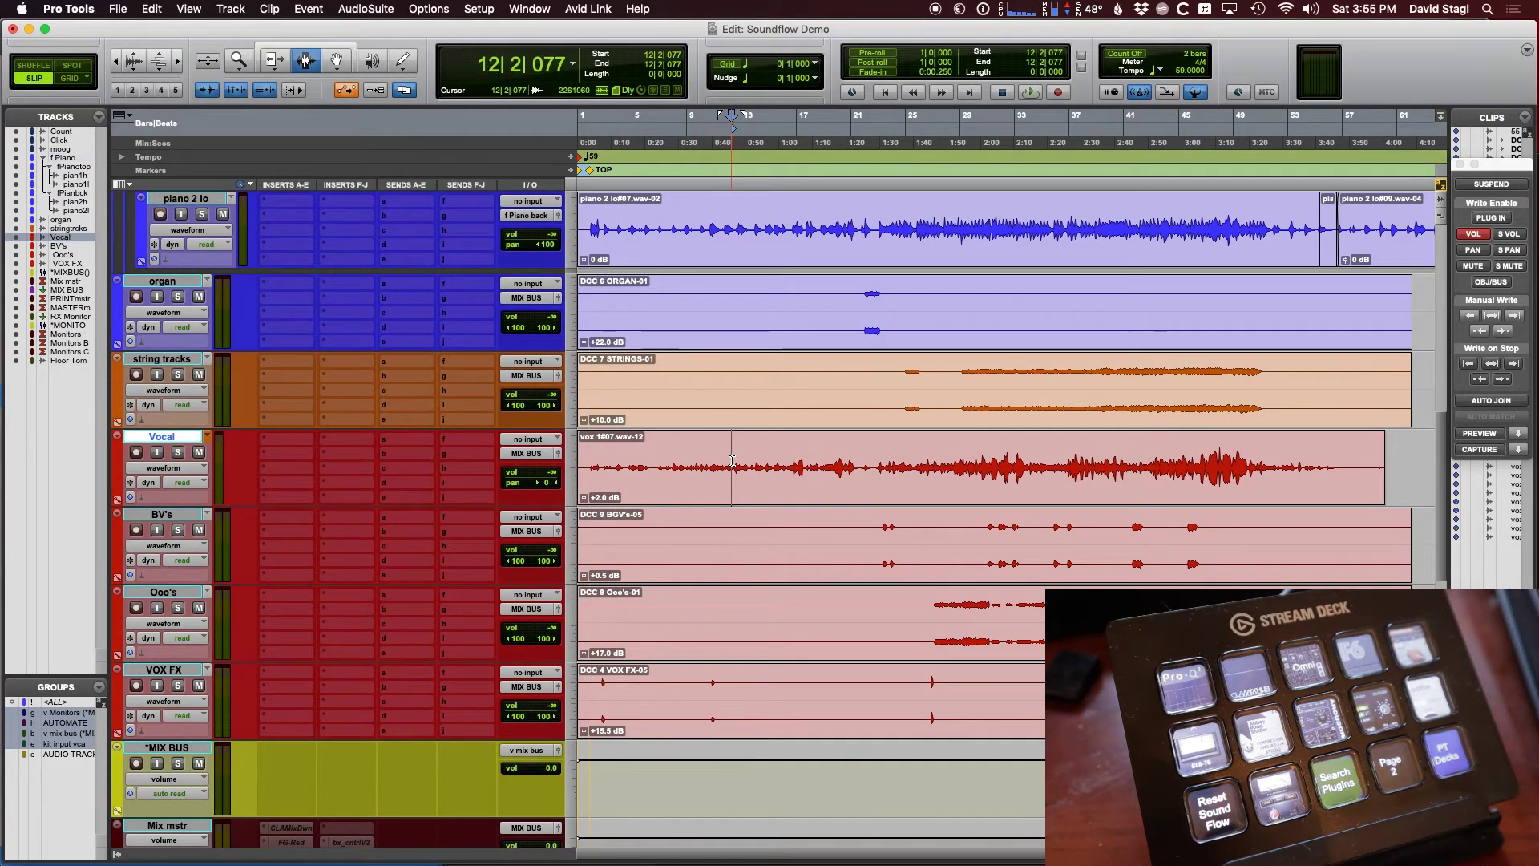
key(F13)
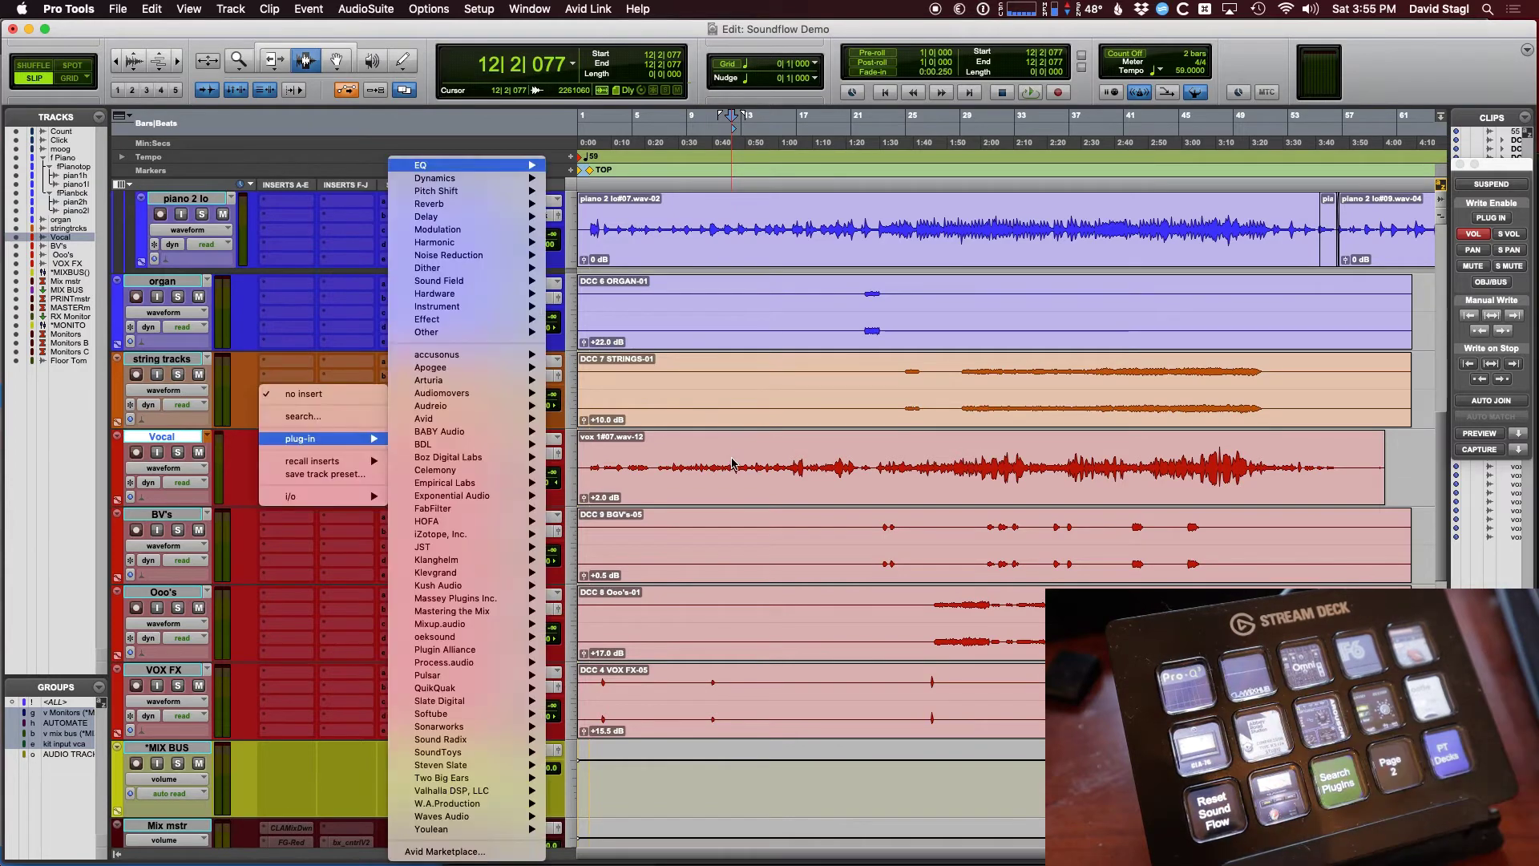
click(679, 470)
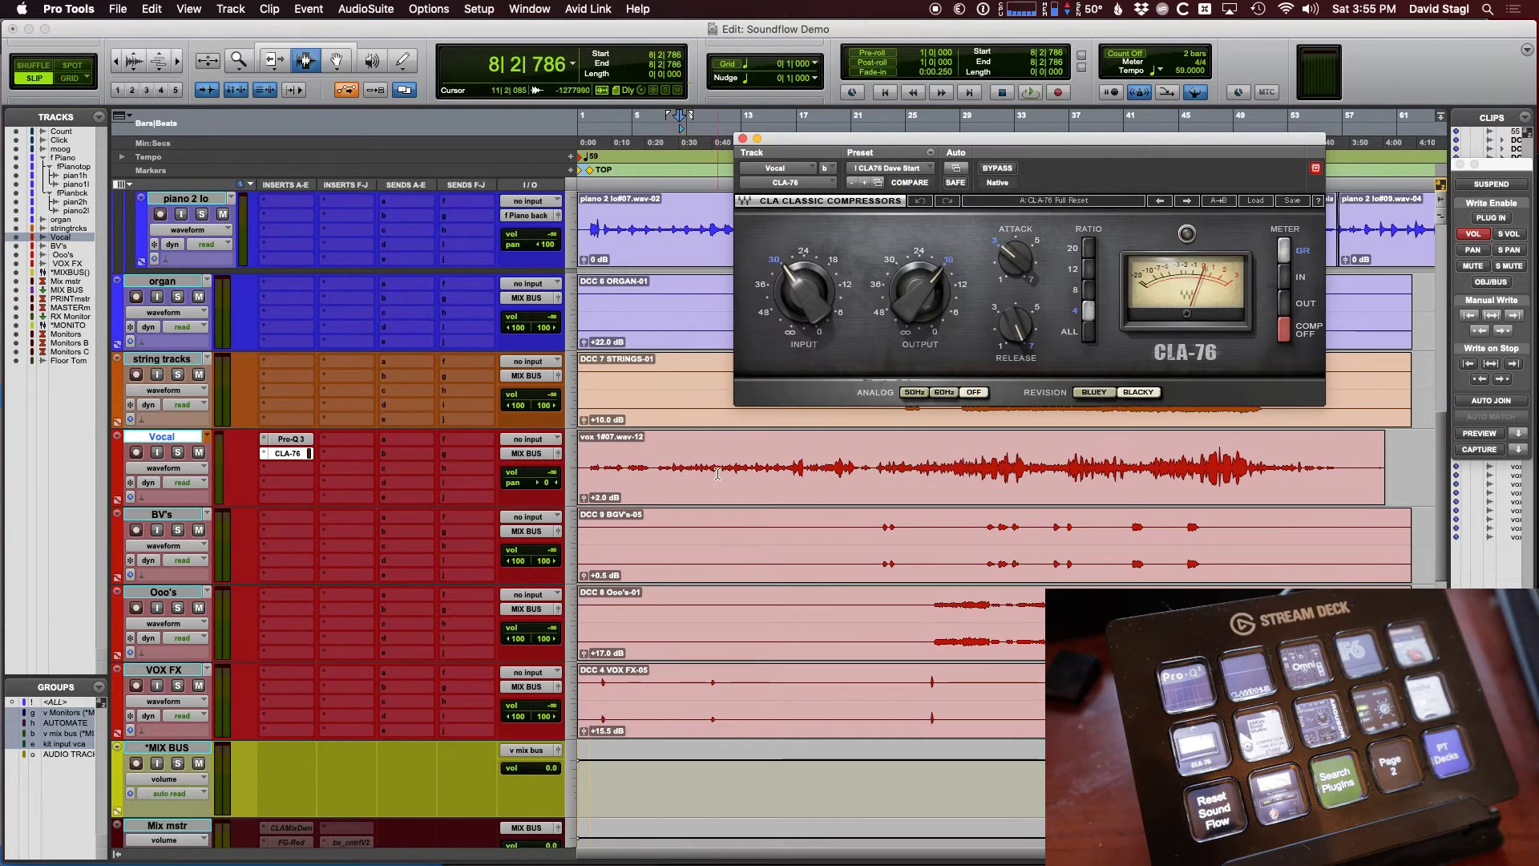
Step: Color the moog track brown with the bass track color macro
scroll(709, 474, up, 10)
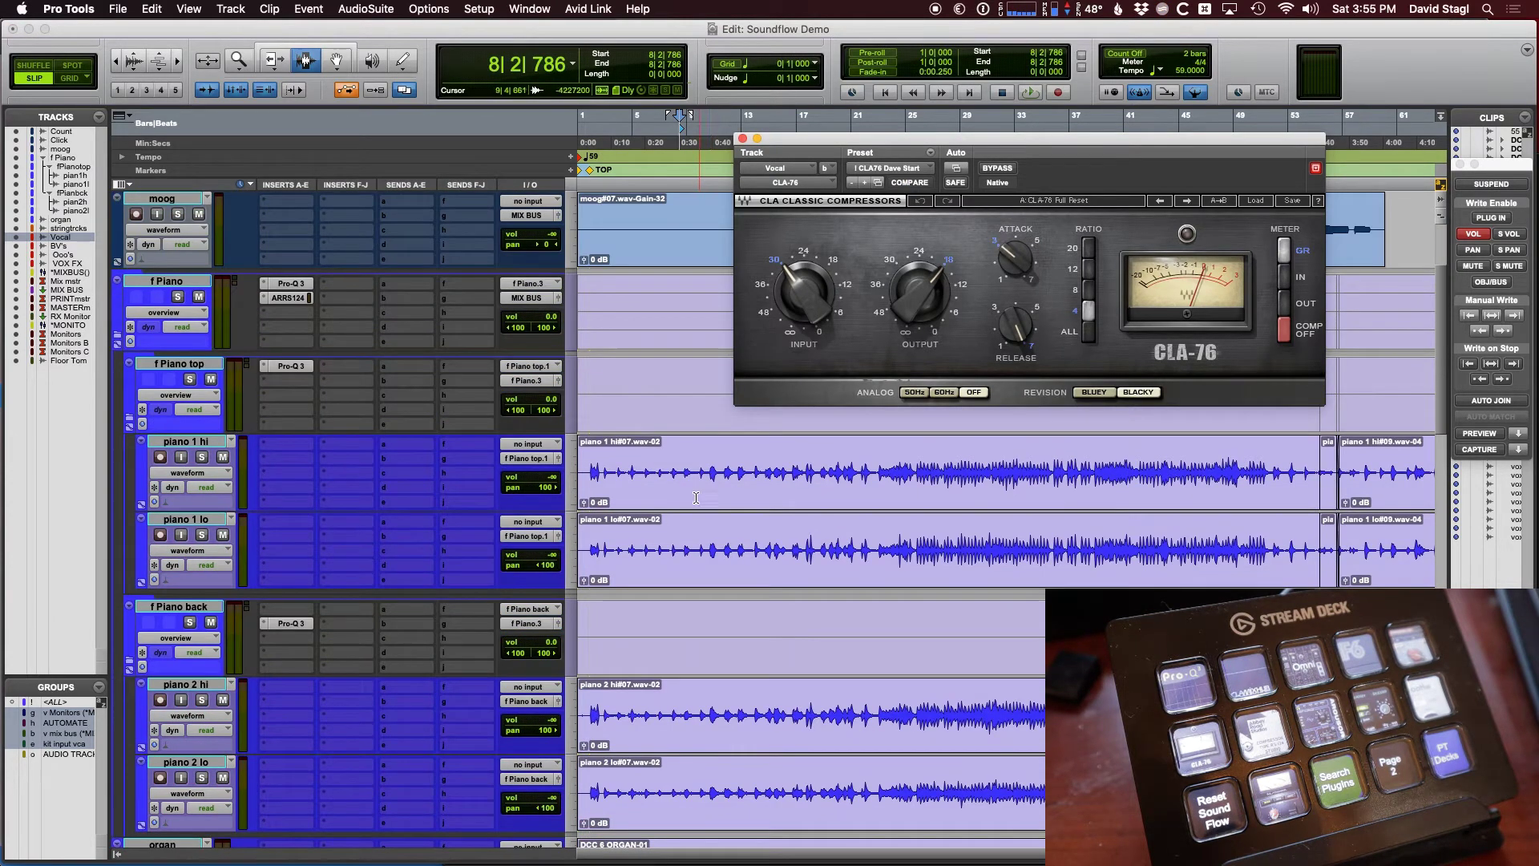
scroll(700, 490, up, 4)
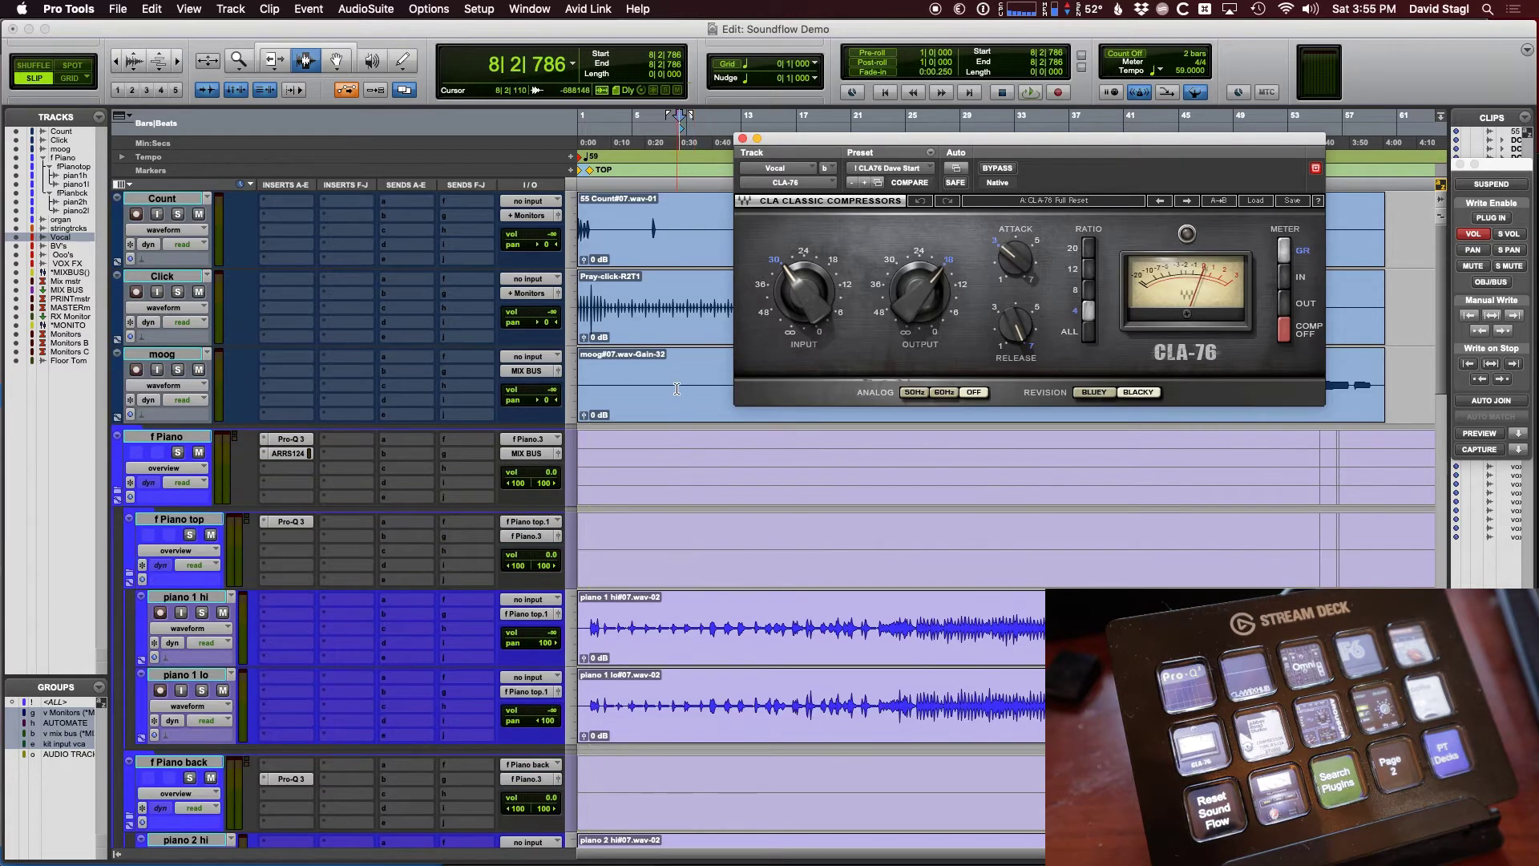
click(672, 381)
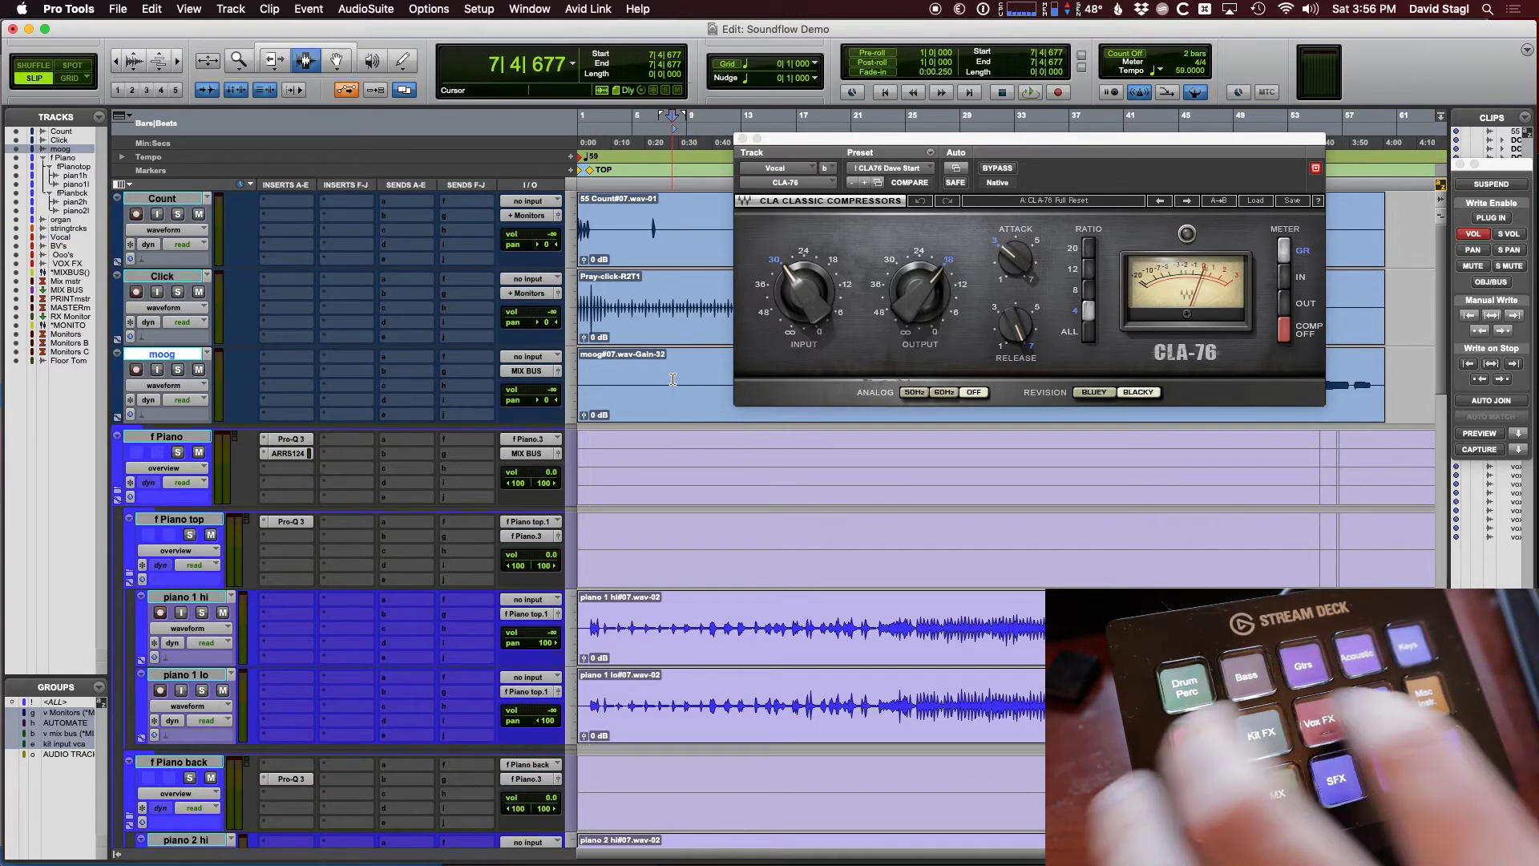
key(ctrl+shift+c)
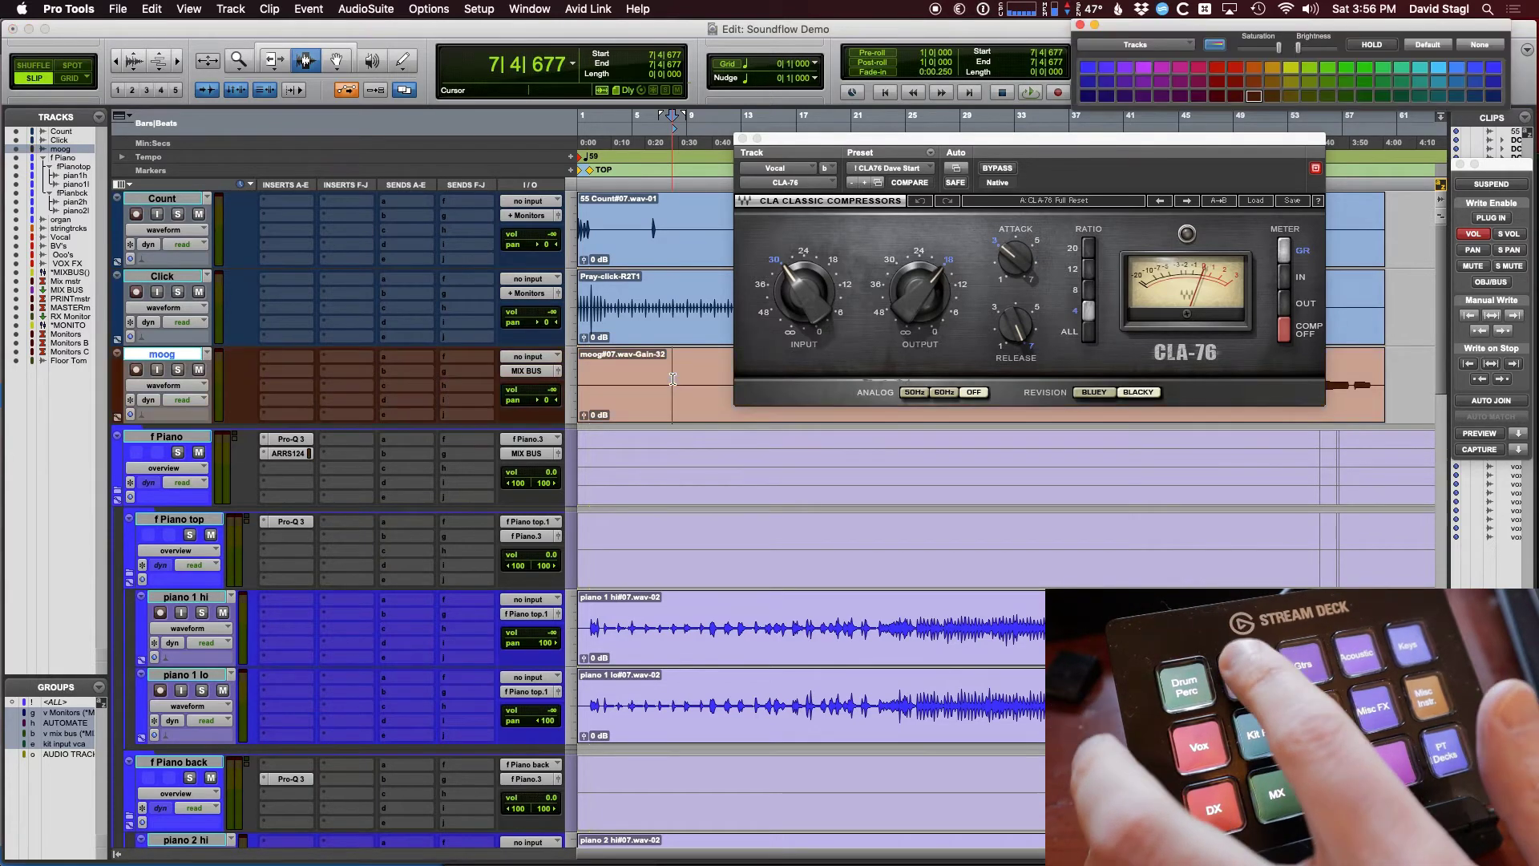
Step: Close the CLA-76 window, insert soothe2 on the Vocal, BV's and Ooo's tracks, and close its window
scroll(691, 460, down, 6)
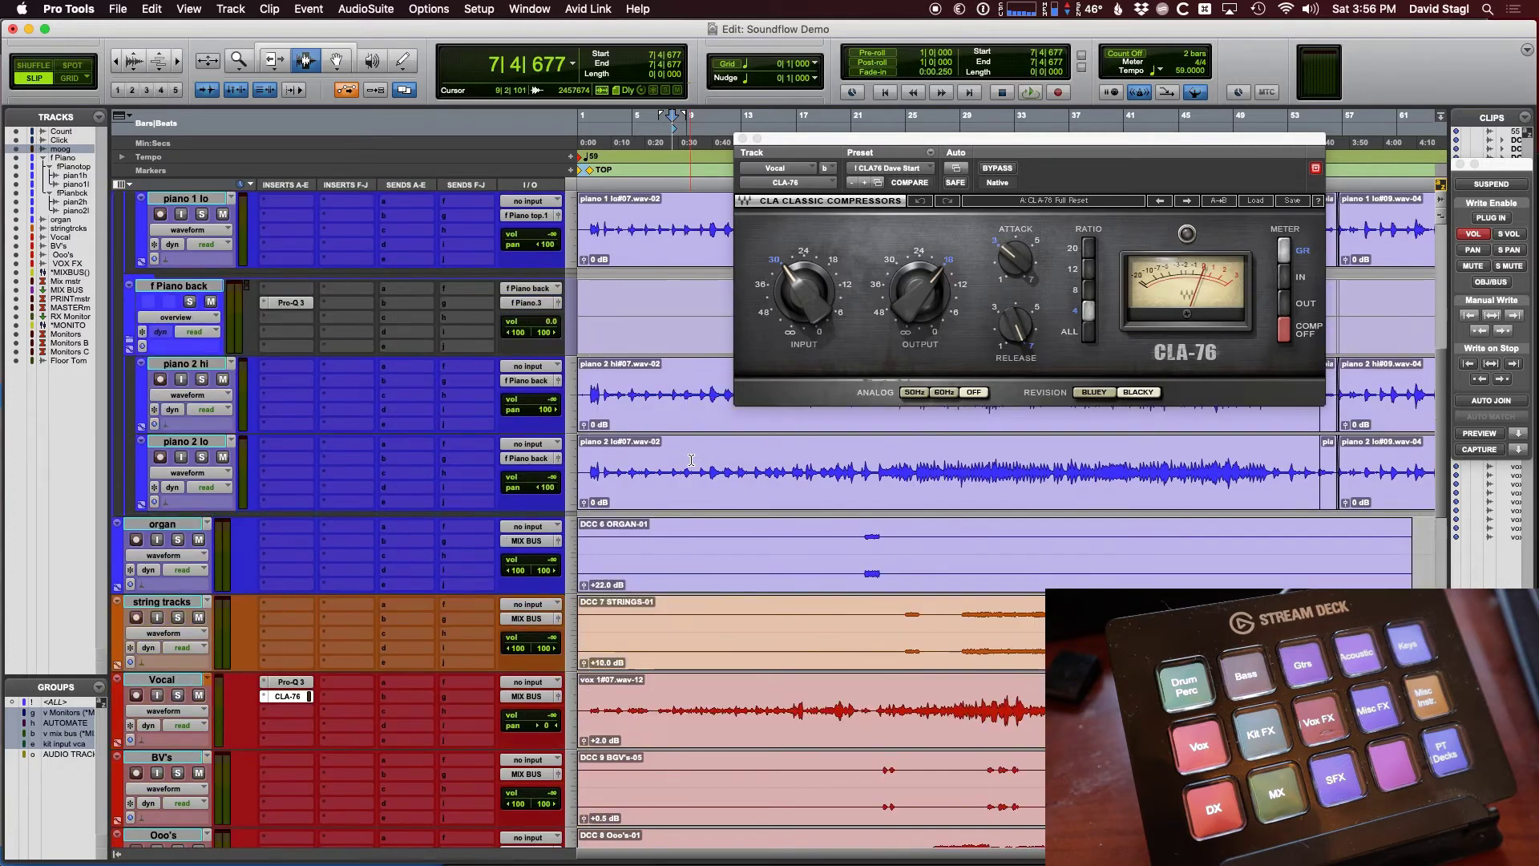
scroll(691, 460, down, 1)
click(743, 139)
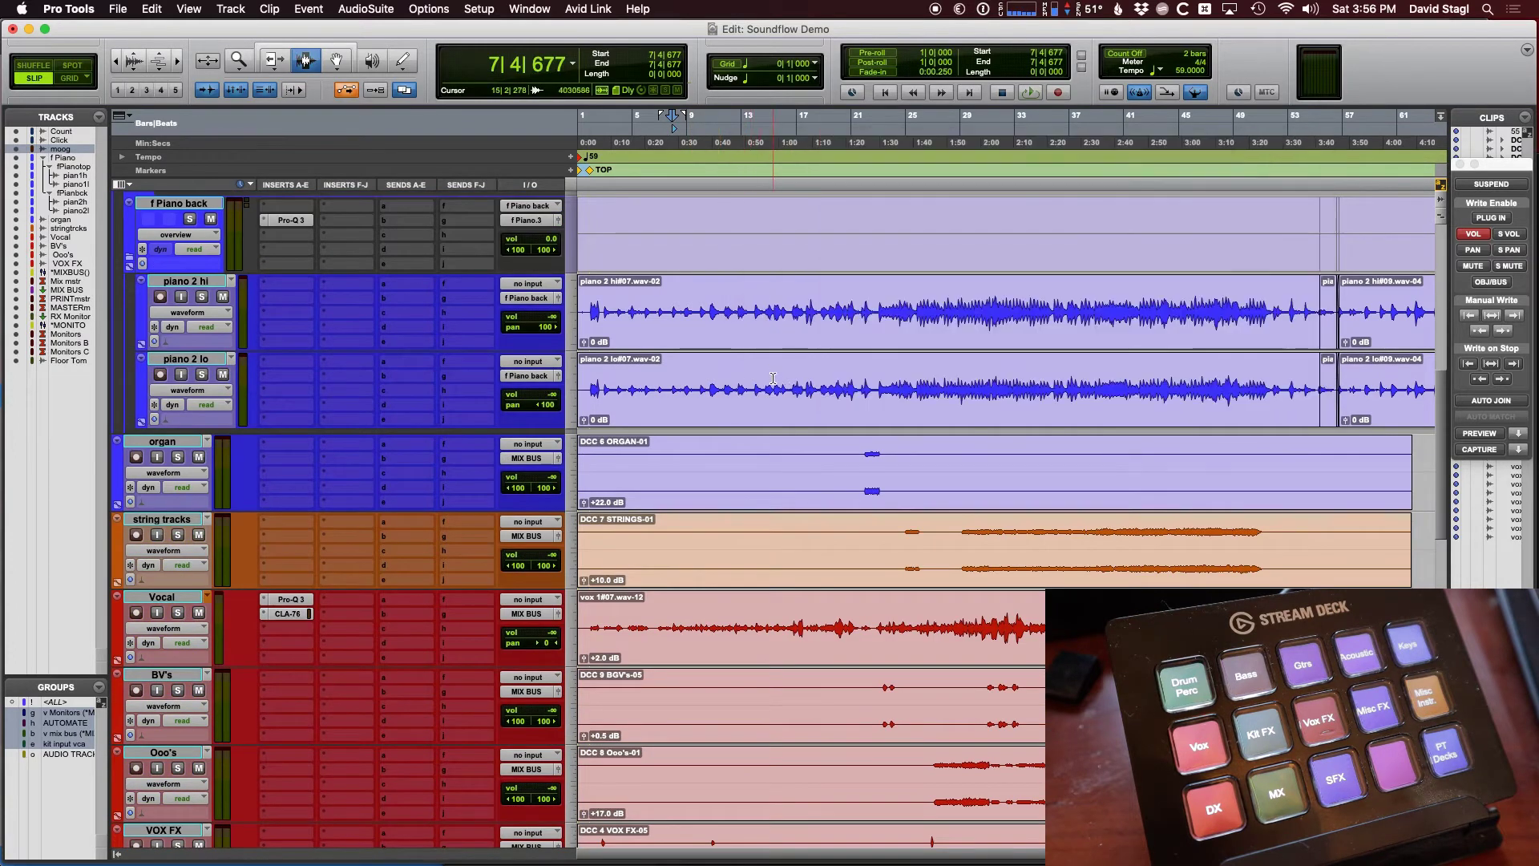
scroll(773, 376, down, 3)
scroll(759, 382, down, 1)
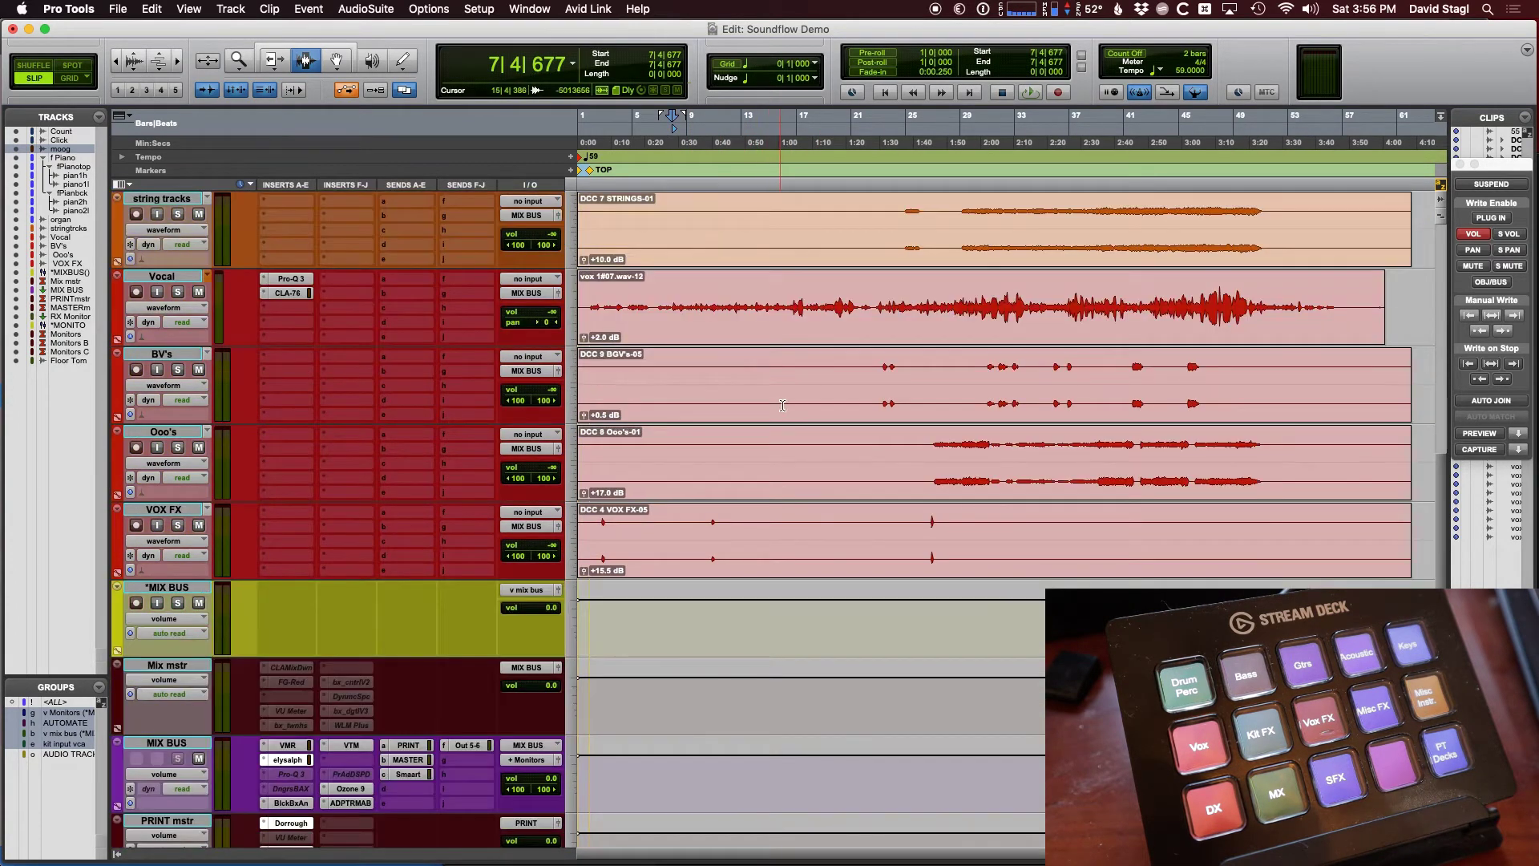
scroll(807, 510, up, 2)
drag(801, 478, 938, 628)
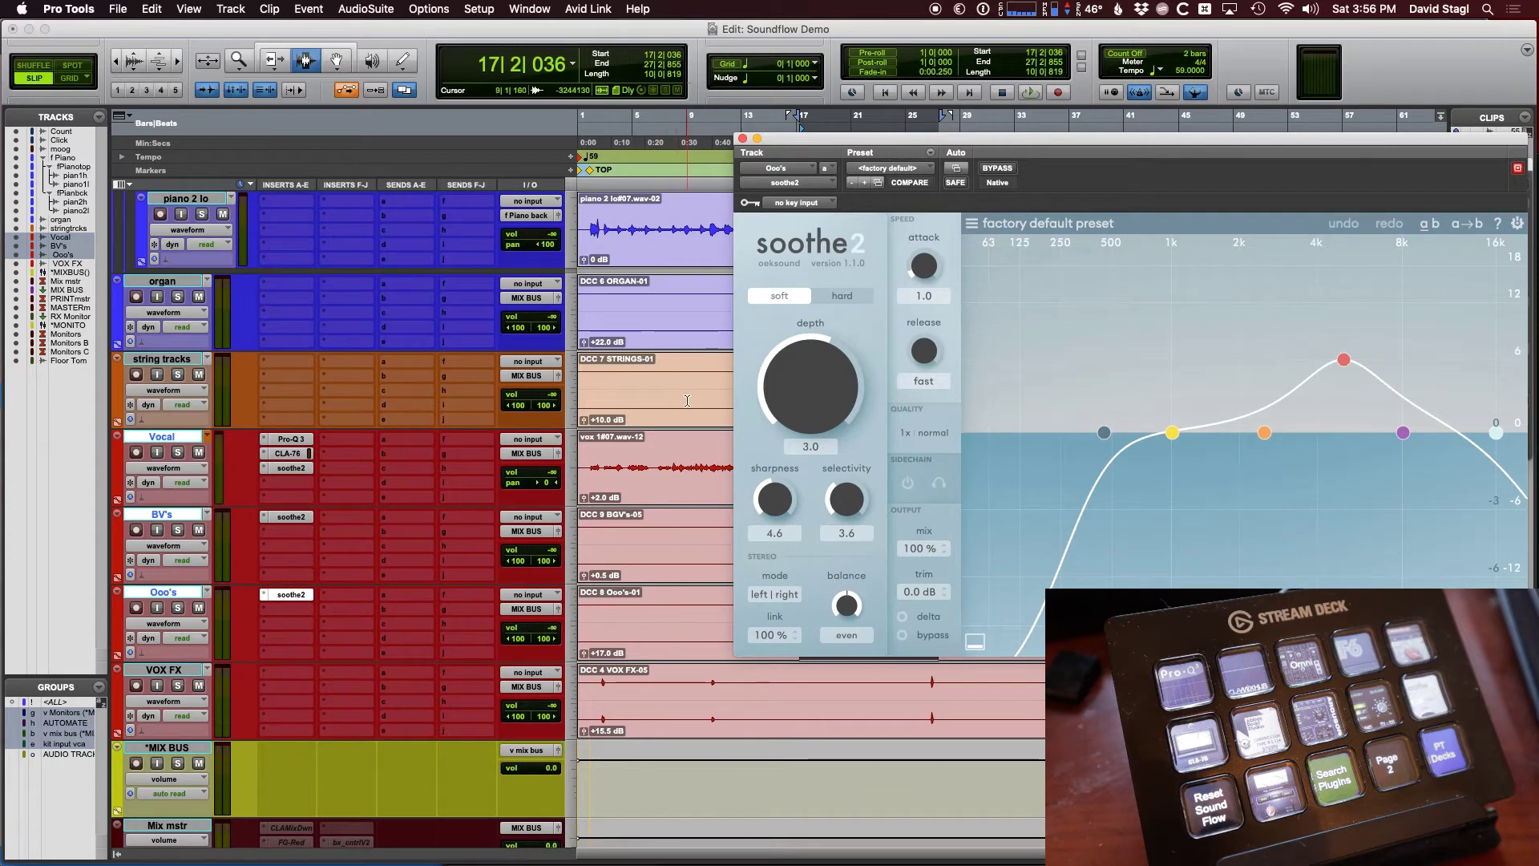
click(672, 469)
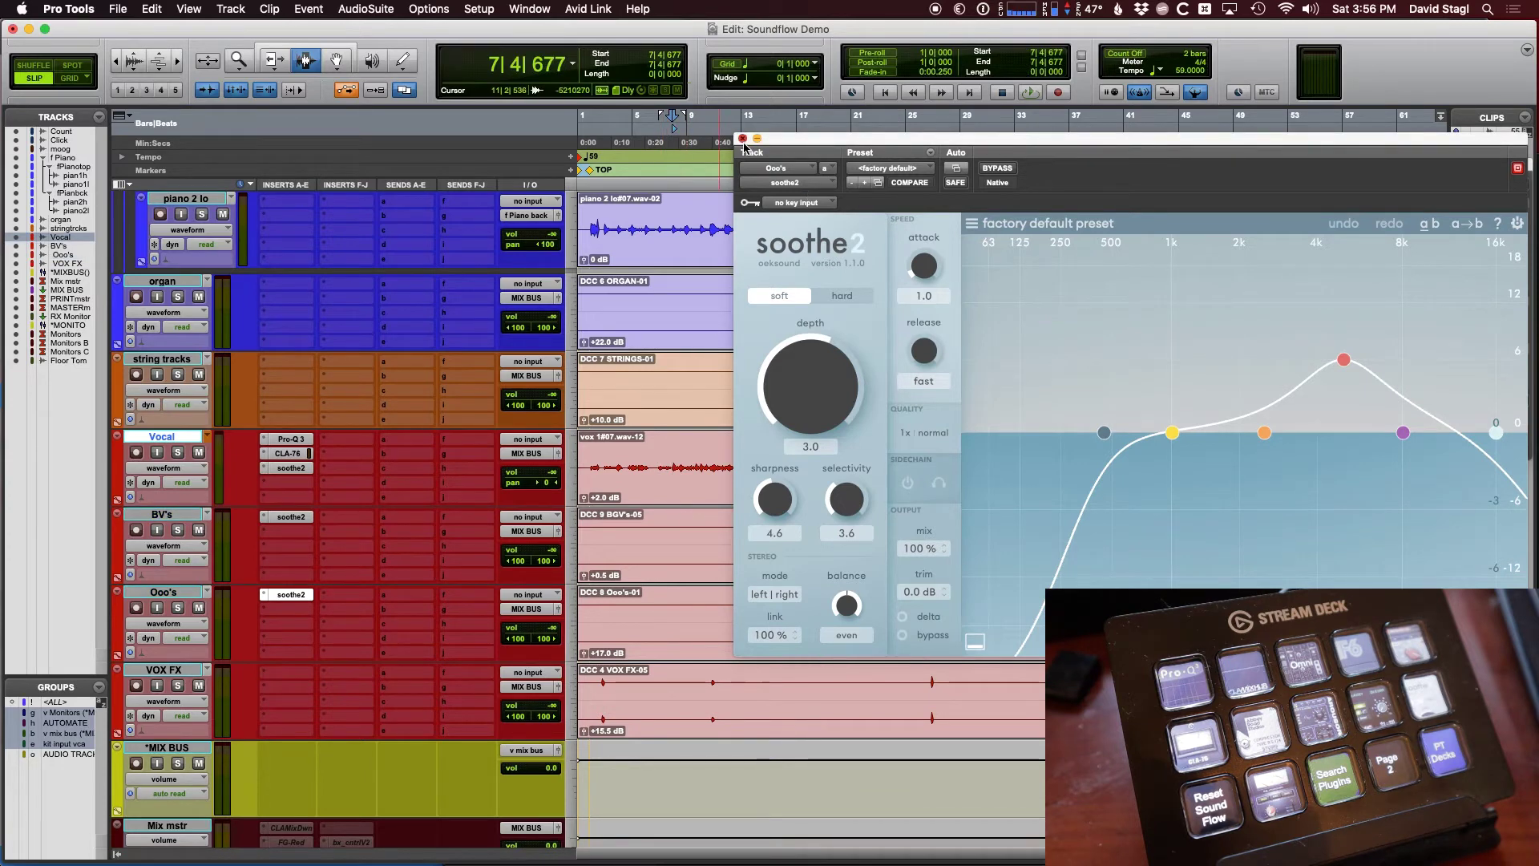
click(743, 140)
Step: Move the Vocal track's soothe2, CLA-76 and Pro-Q 3 inserts down one slot each to free the first insert
click(703, 469)
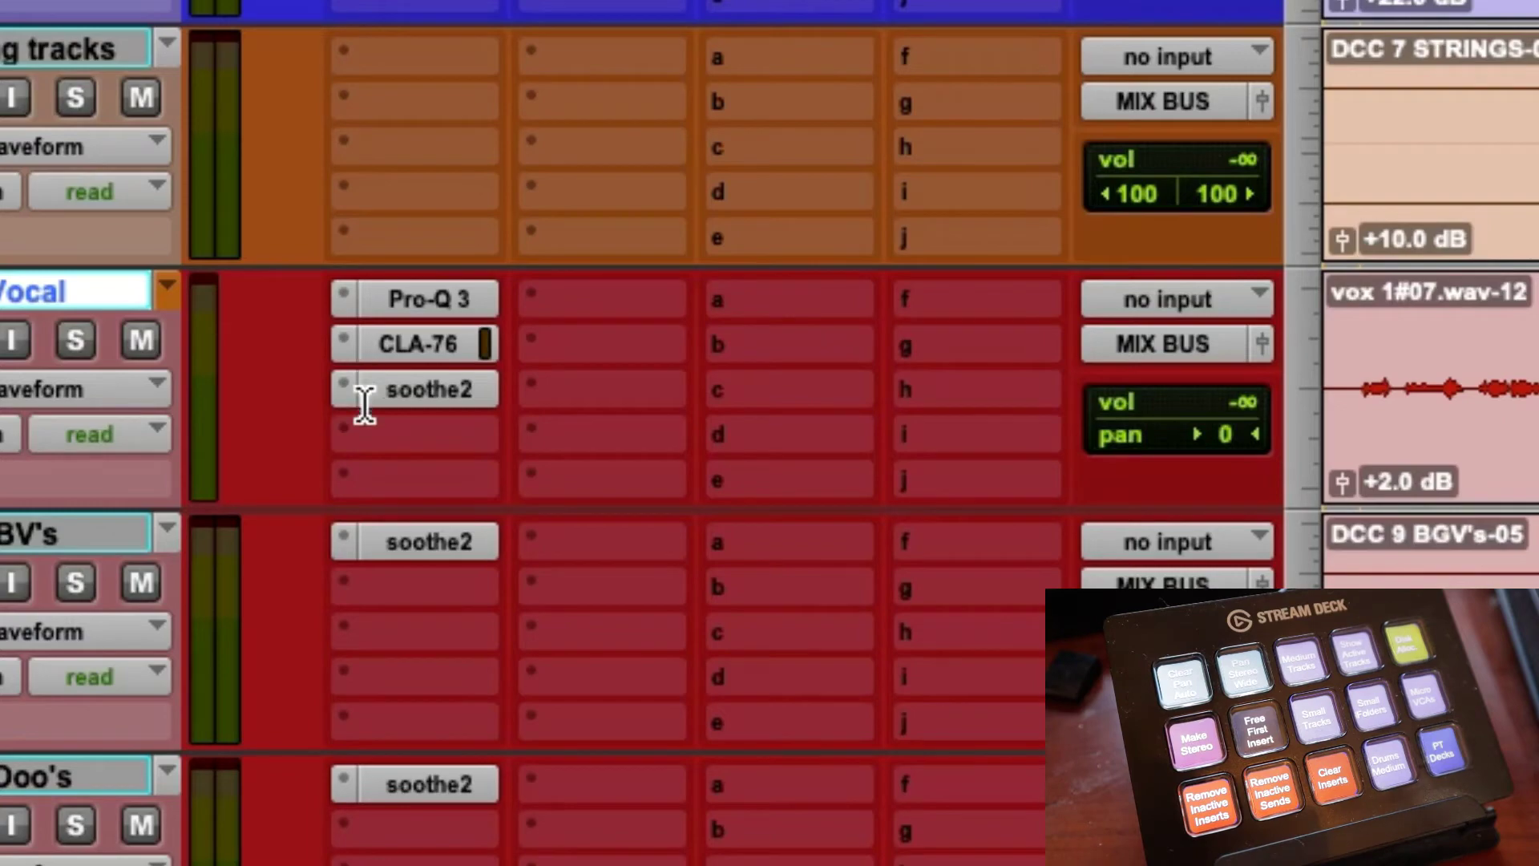
drag(364, 393, 365, 435)
drag(365, 346, 365, 390)
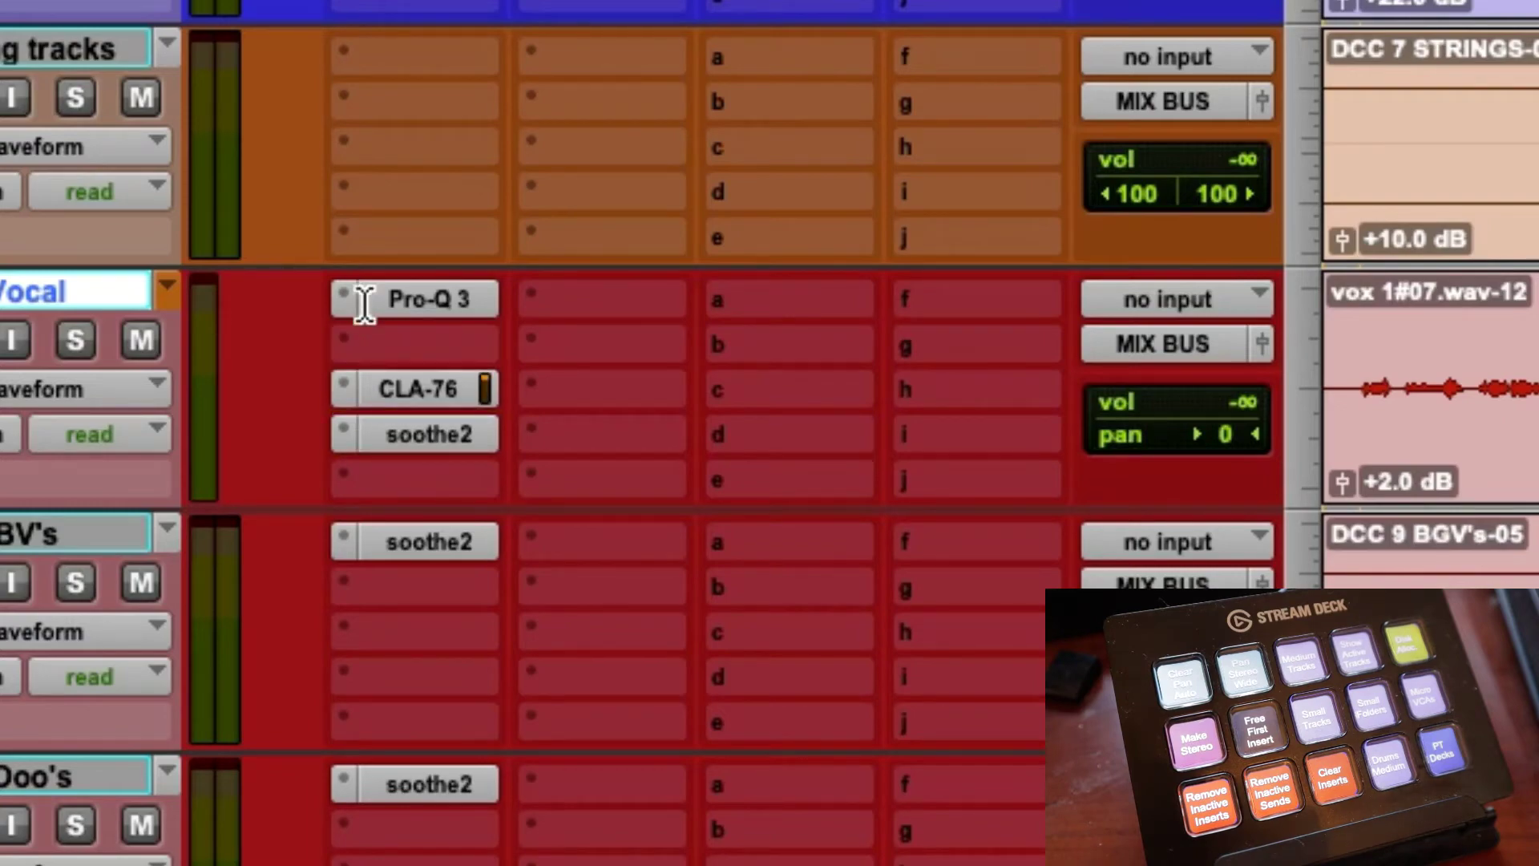
drag(365, 299, 365, 344)
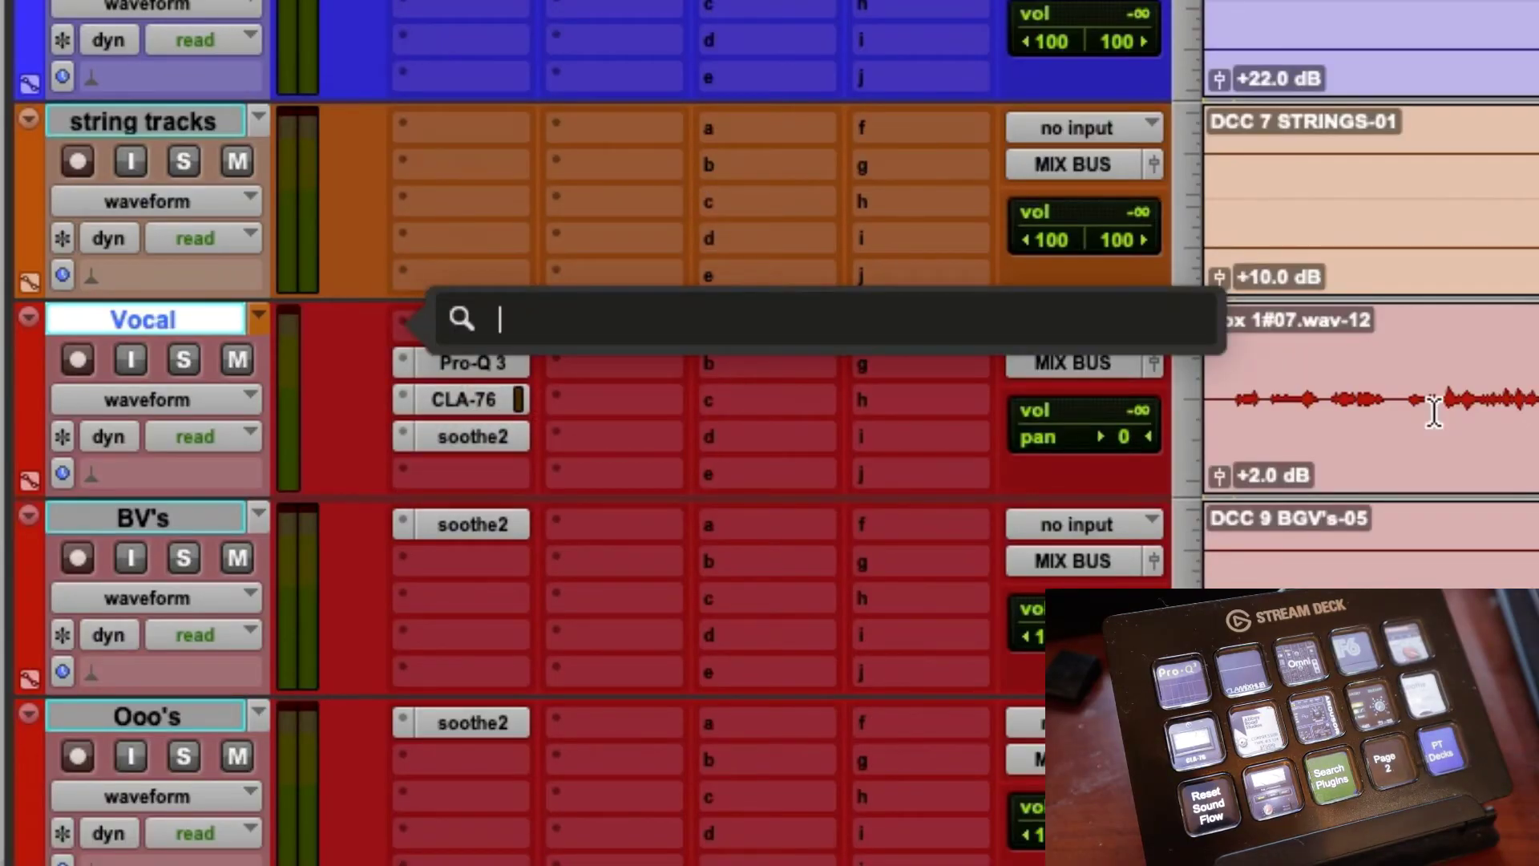
Step: Find Waves Tune Real-Time by searching for "real", insert it in the Vocal track's first slot, and close its window
text(real)
key(Return)
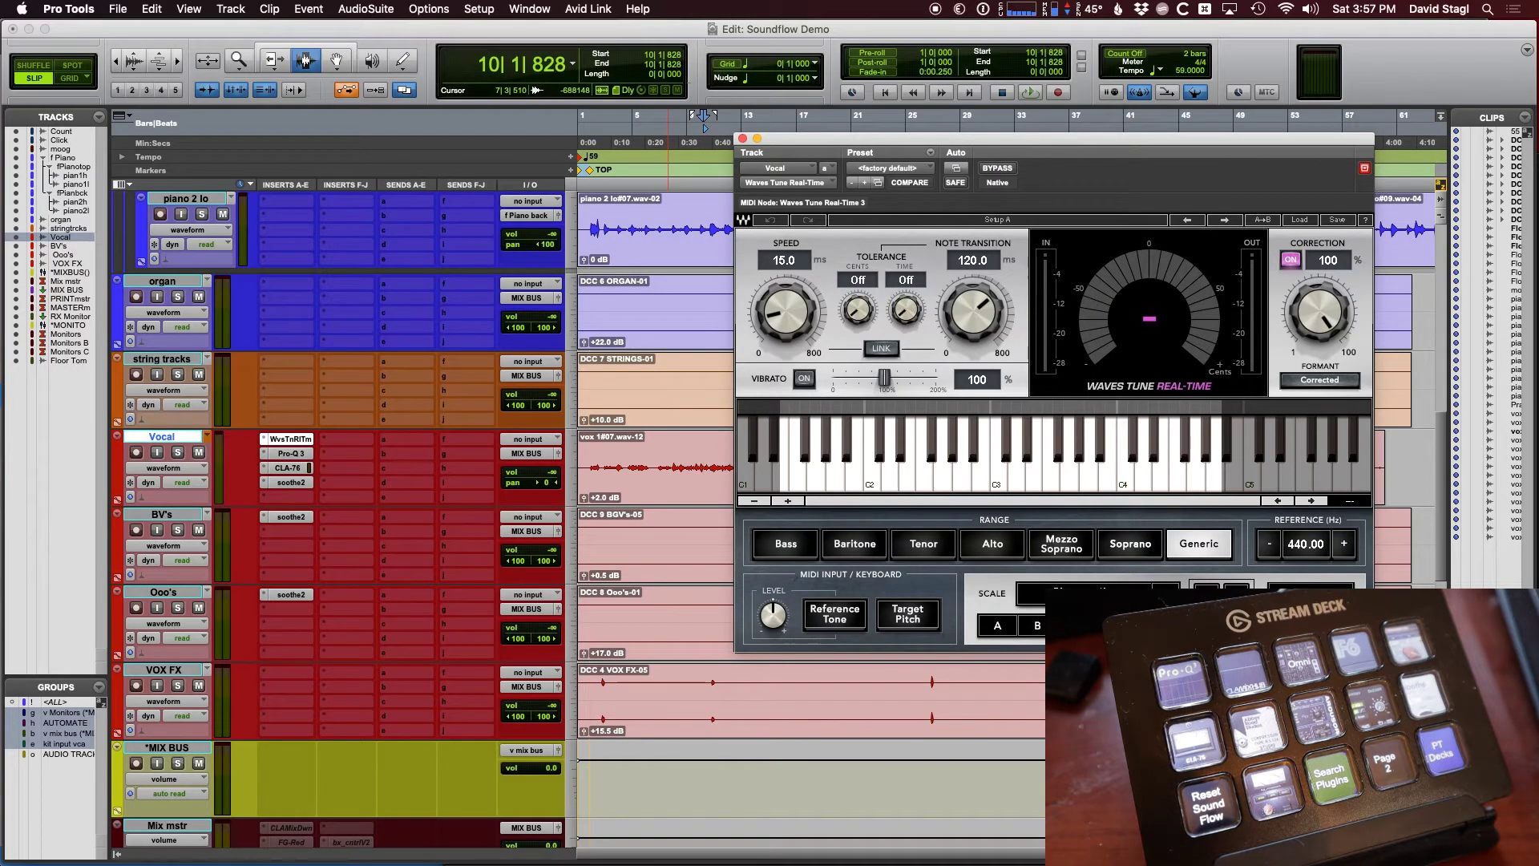
click(743, 140)
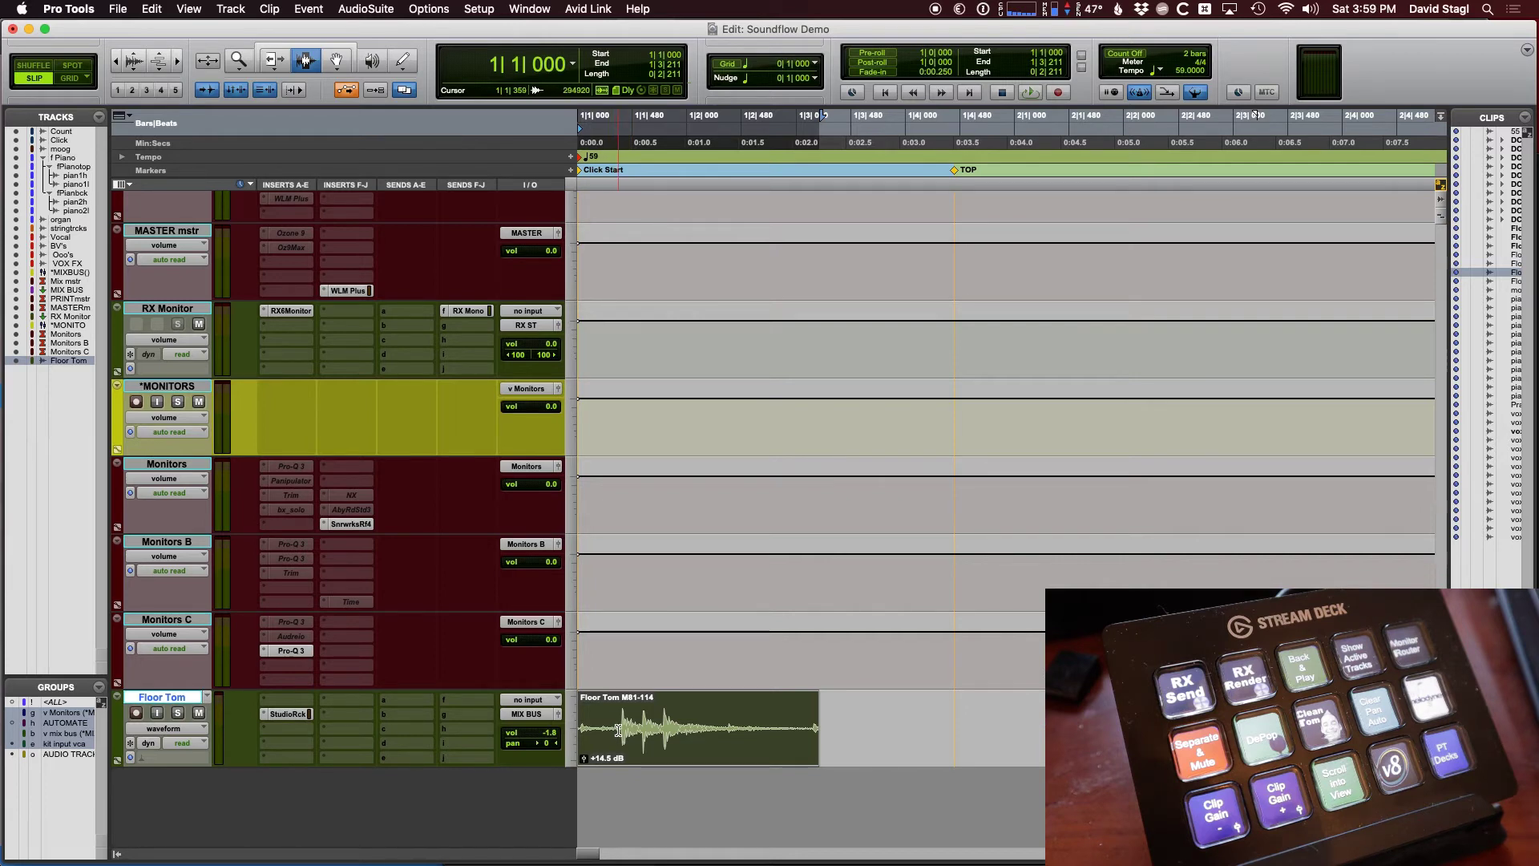
Step: Play the Floor Tom clip from its start, stop, and place the cursor within the clip
key(space)
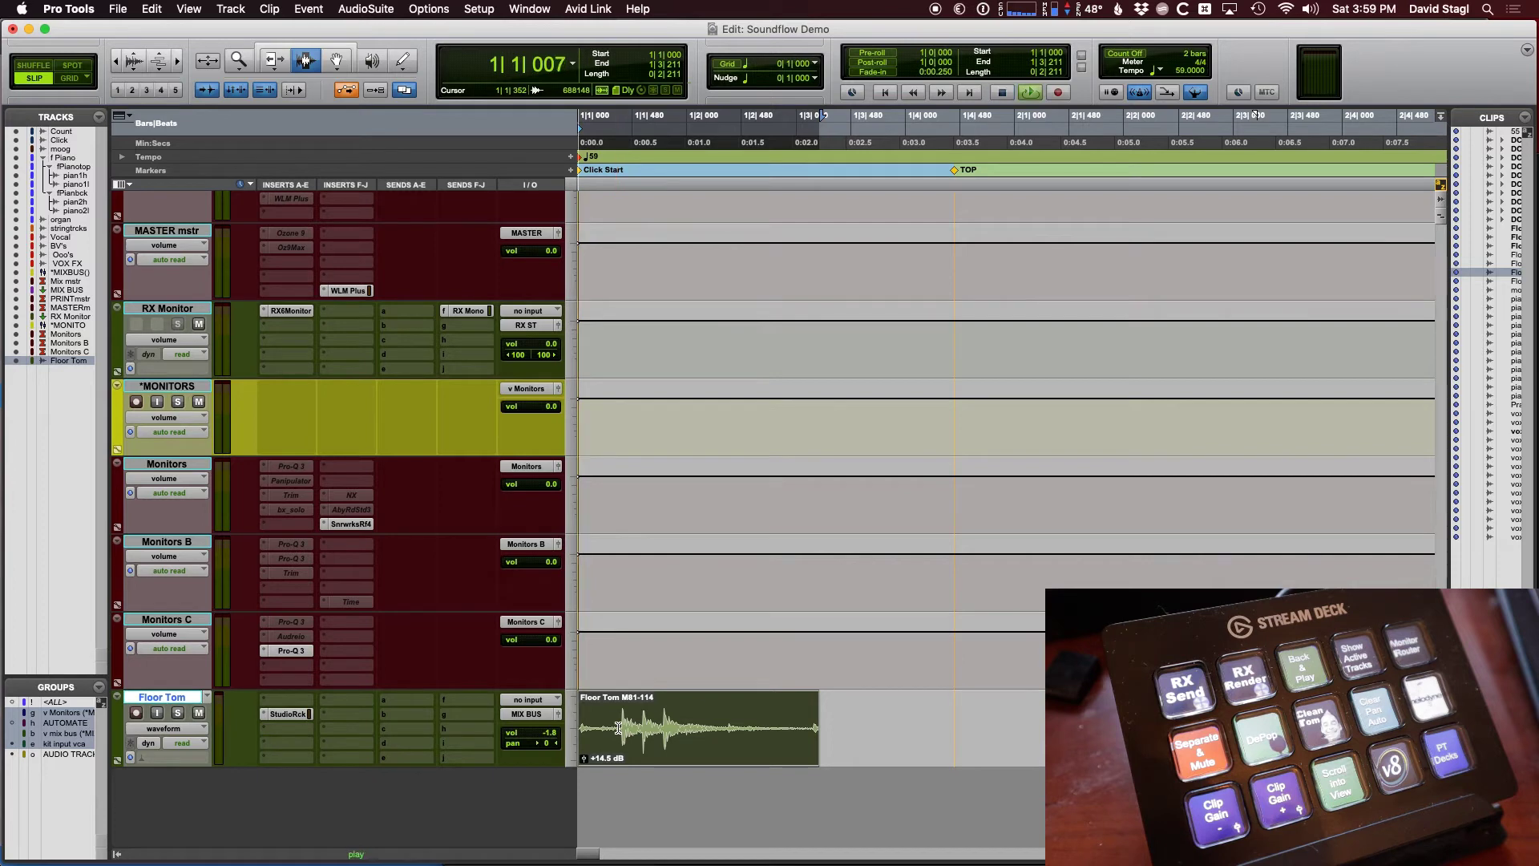
key(space)
click(677, 729)
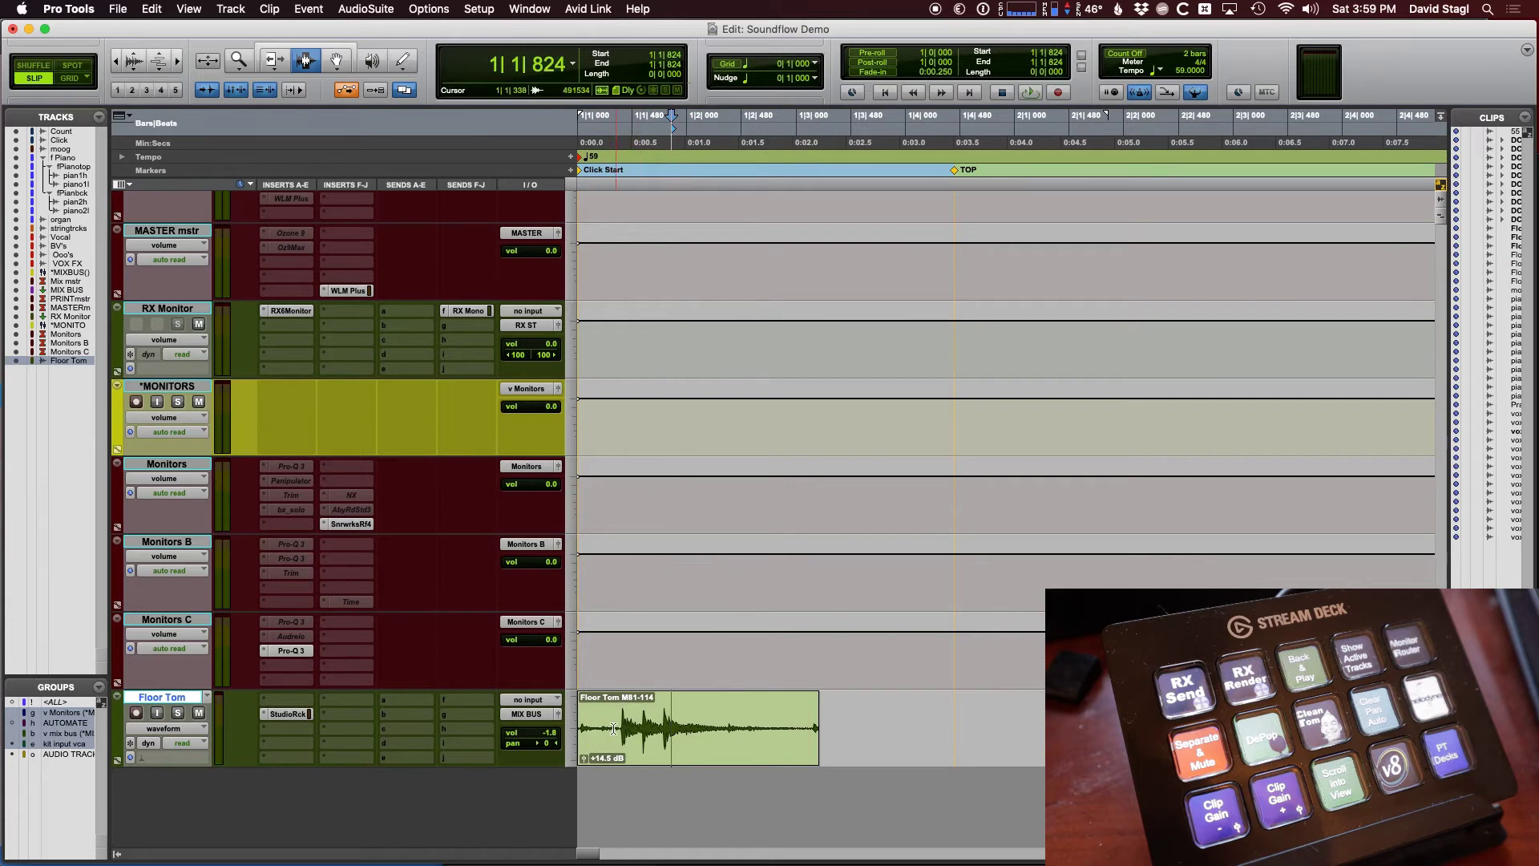
Step: Loop the Floor Tom hits, turn up the MAGIC macro in the track's StudioRack insert, and close the plug-in
click(301, 716)
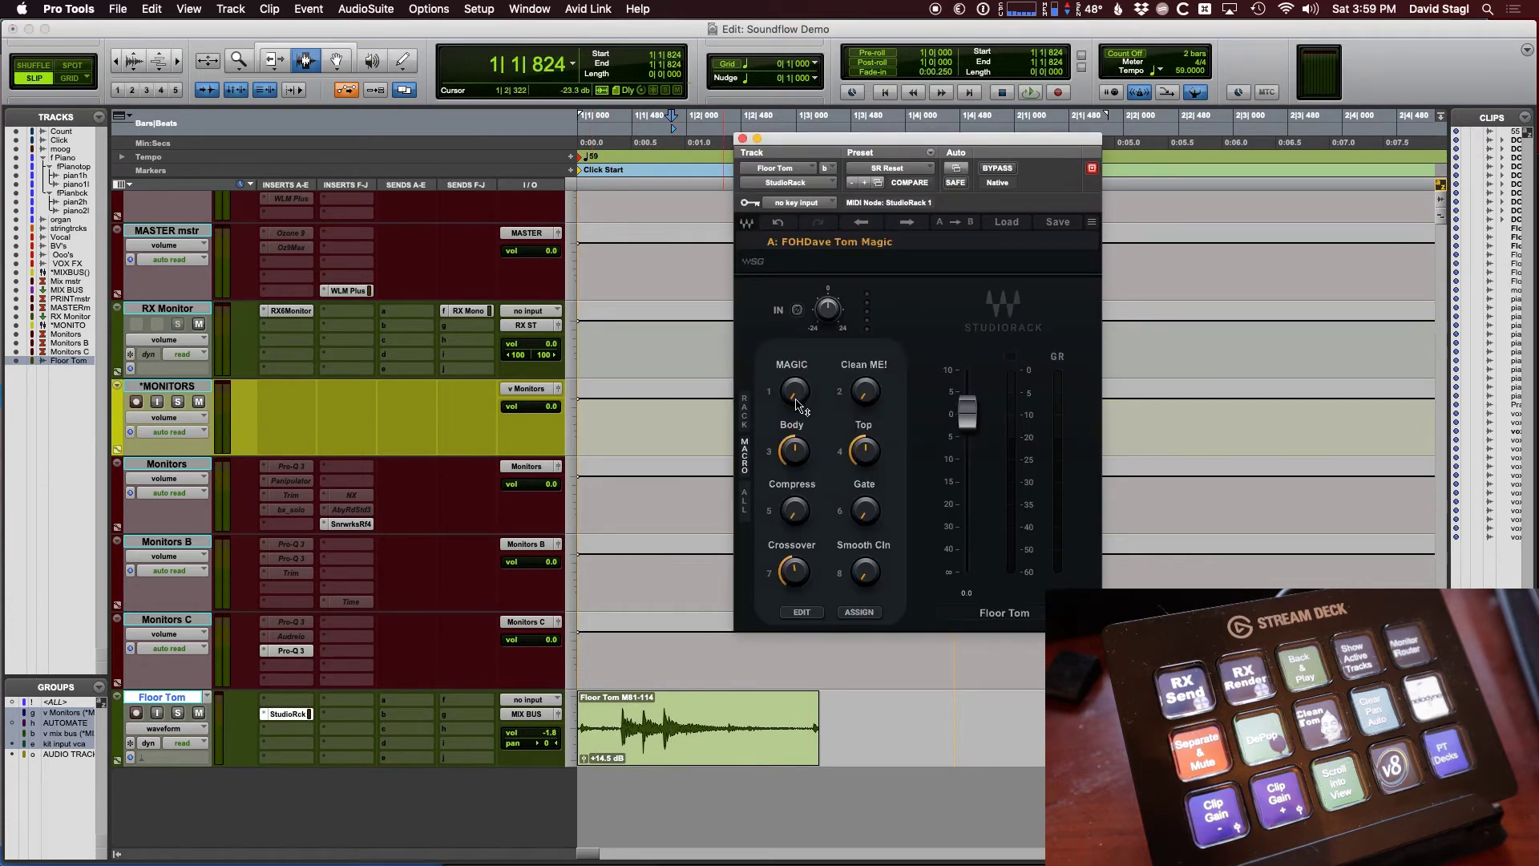
drag(623, 724, 747, 730)
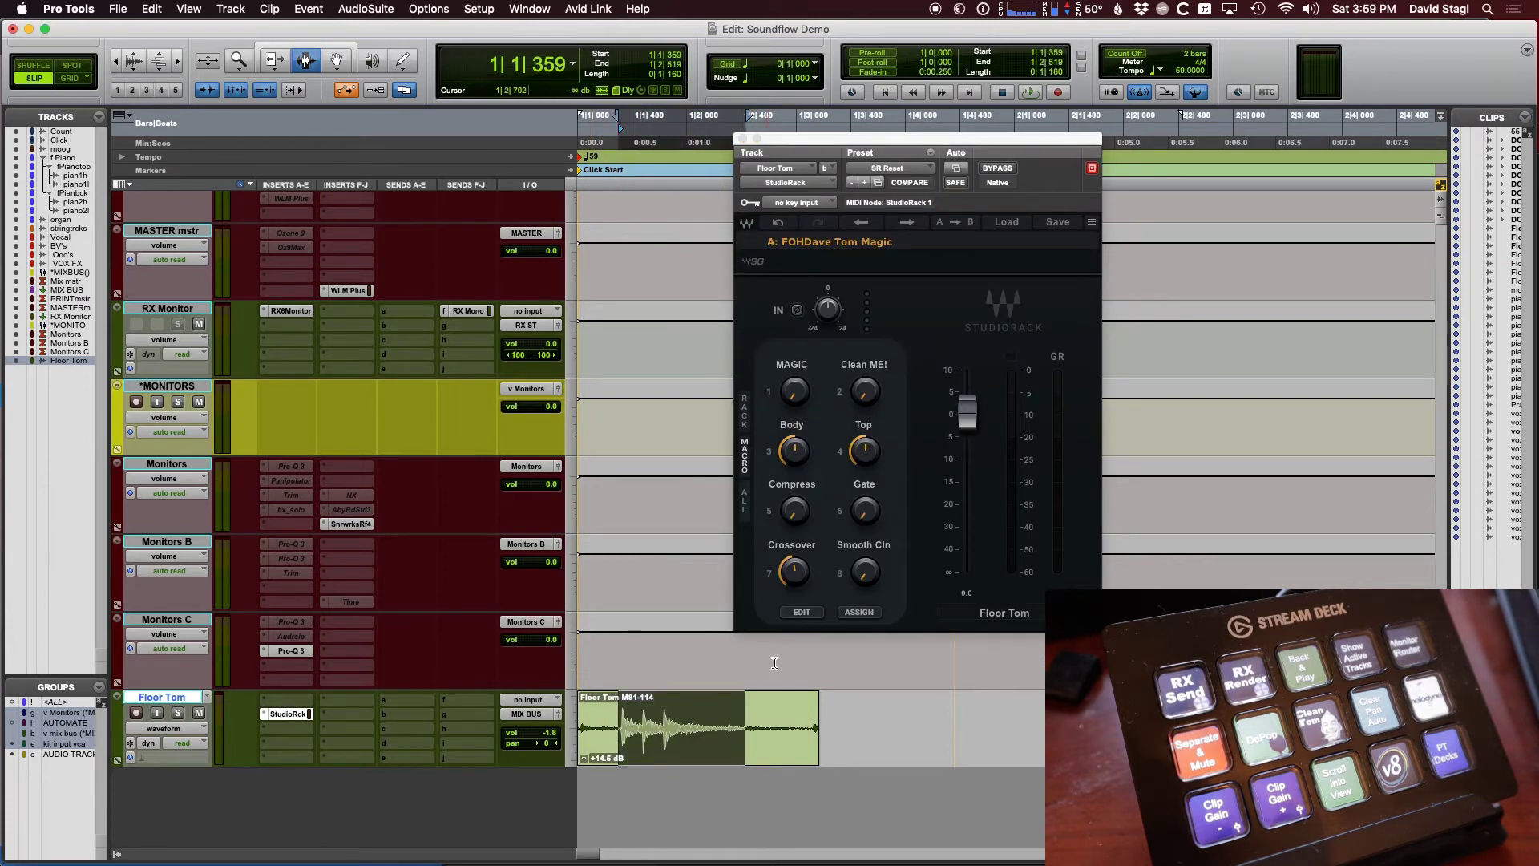
key(space)
drag(793, 391, 794, 385)
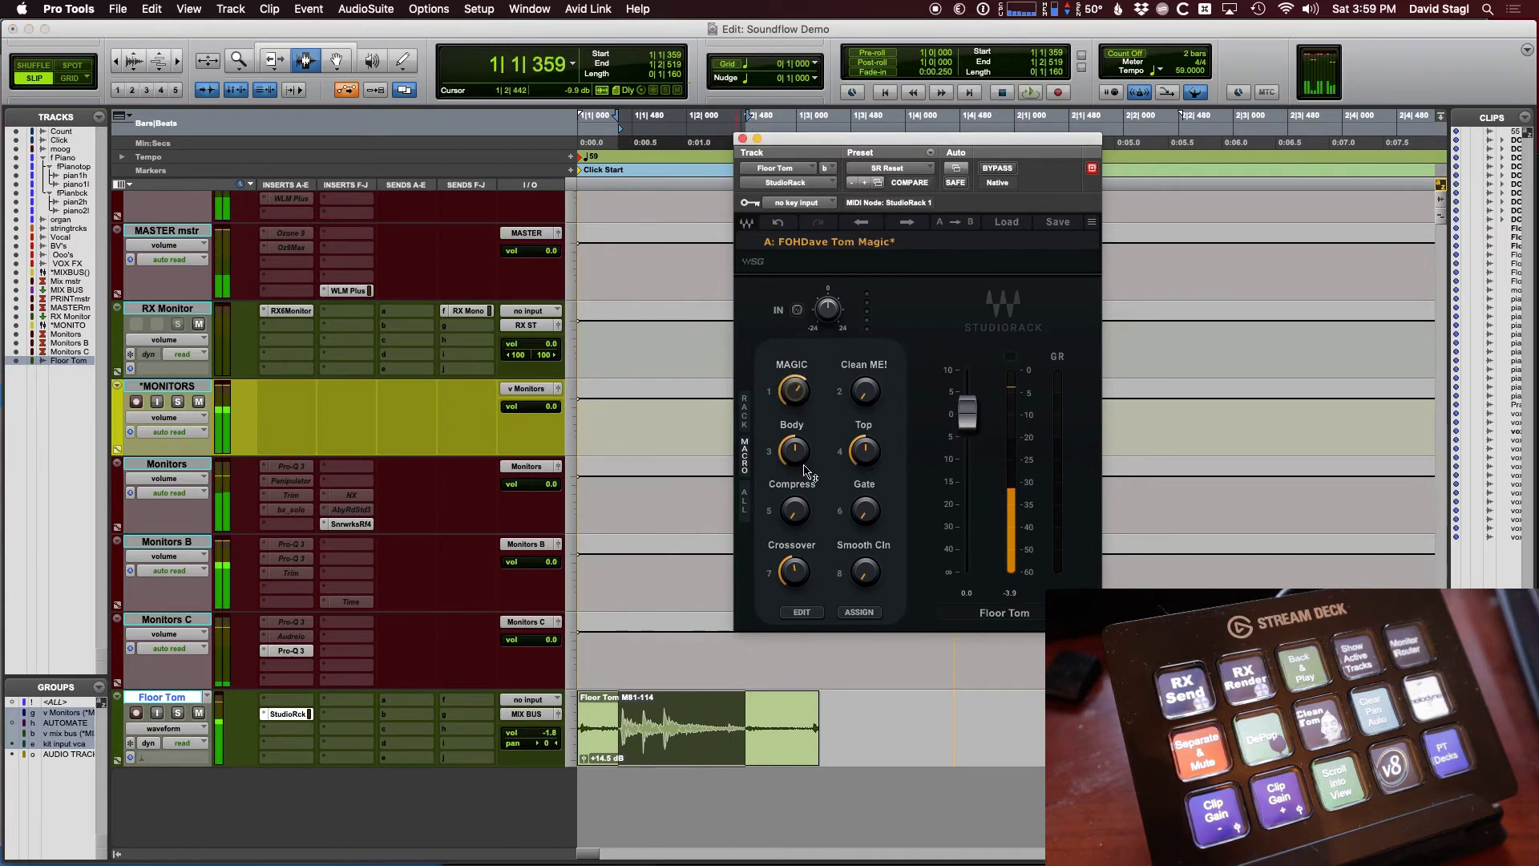
click(742, 139)
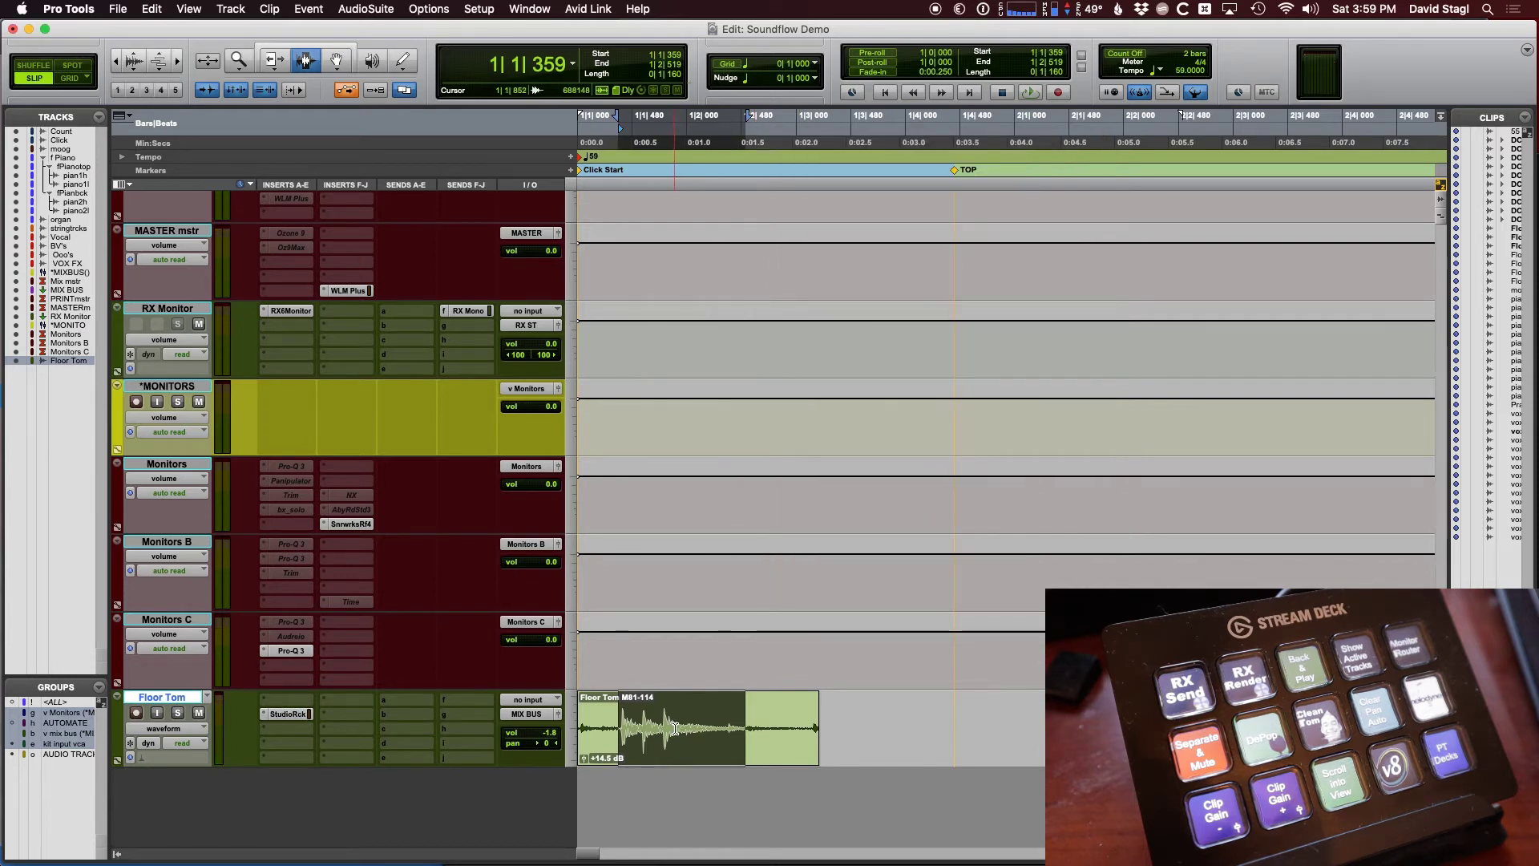
Step: Audition the Floor Tom's ringing tail from 1|1|951, playing it several times
click(685, 727)
key(space)
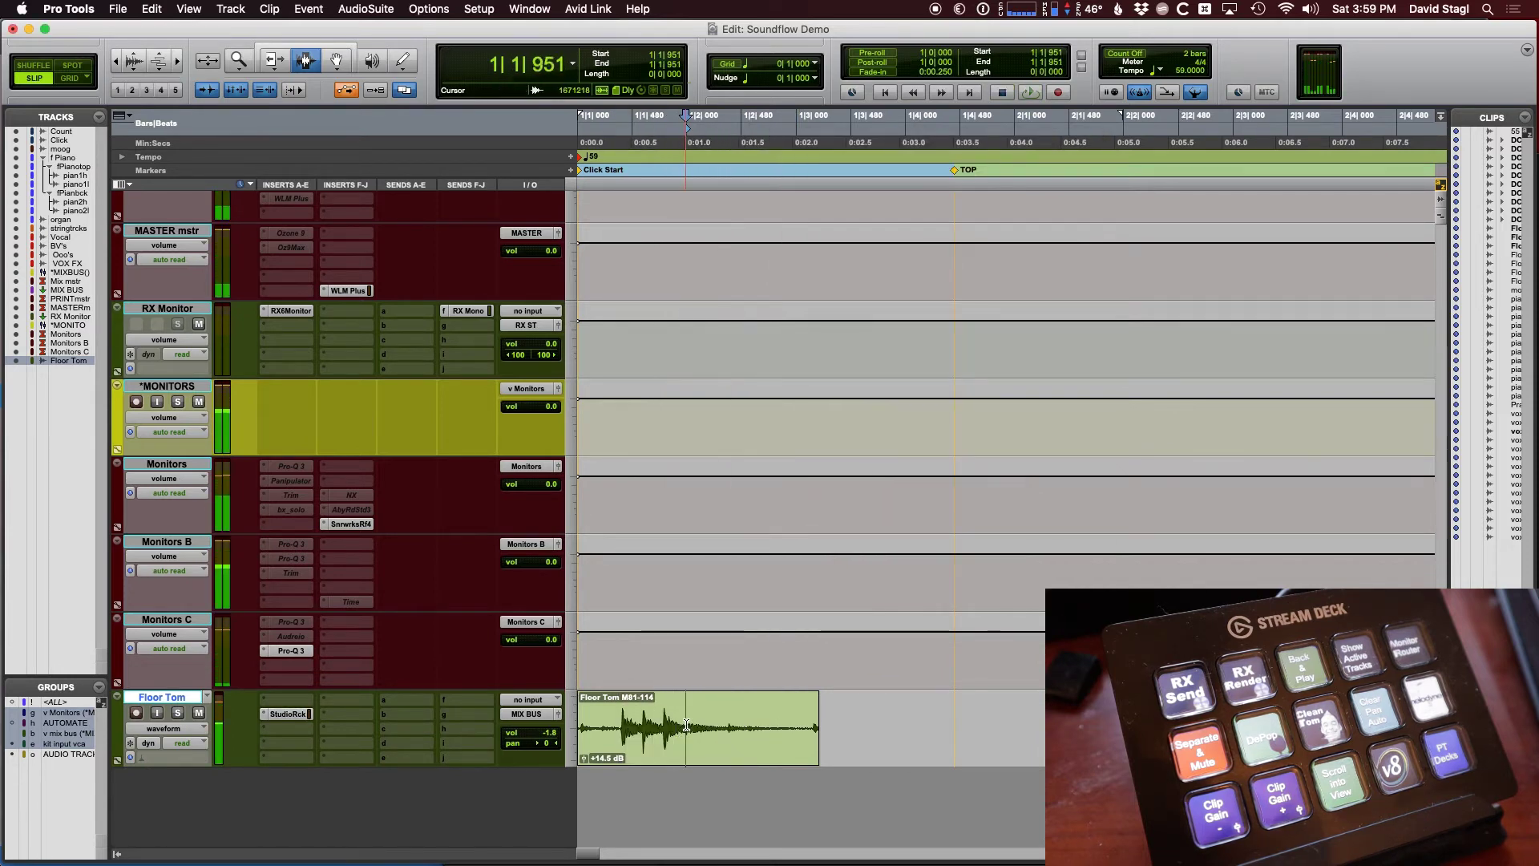
key(space)
key(space)
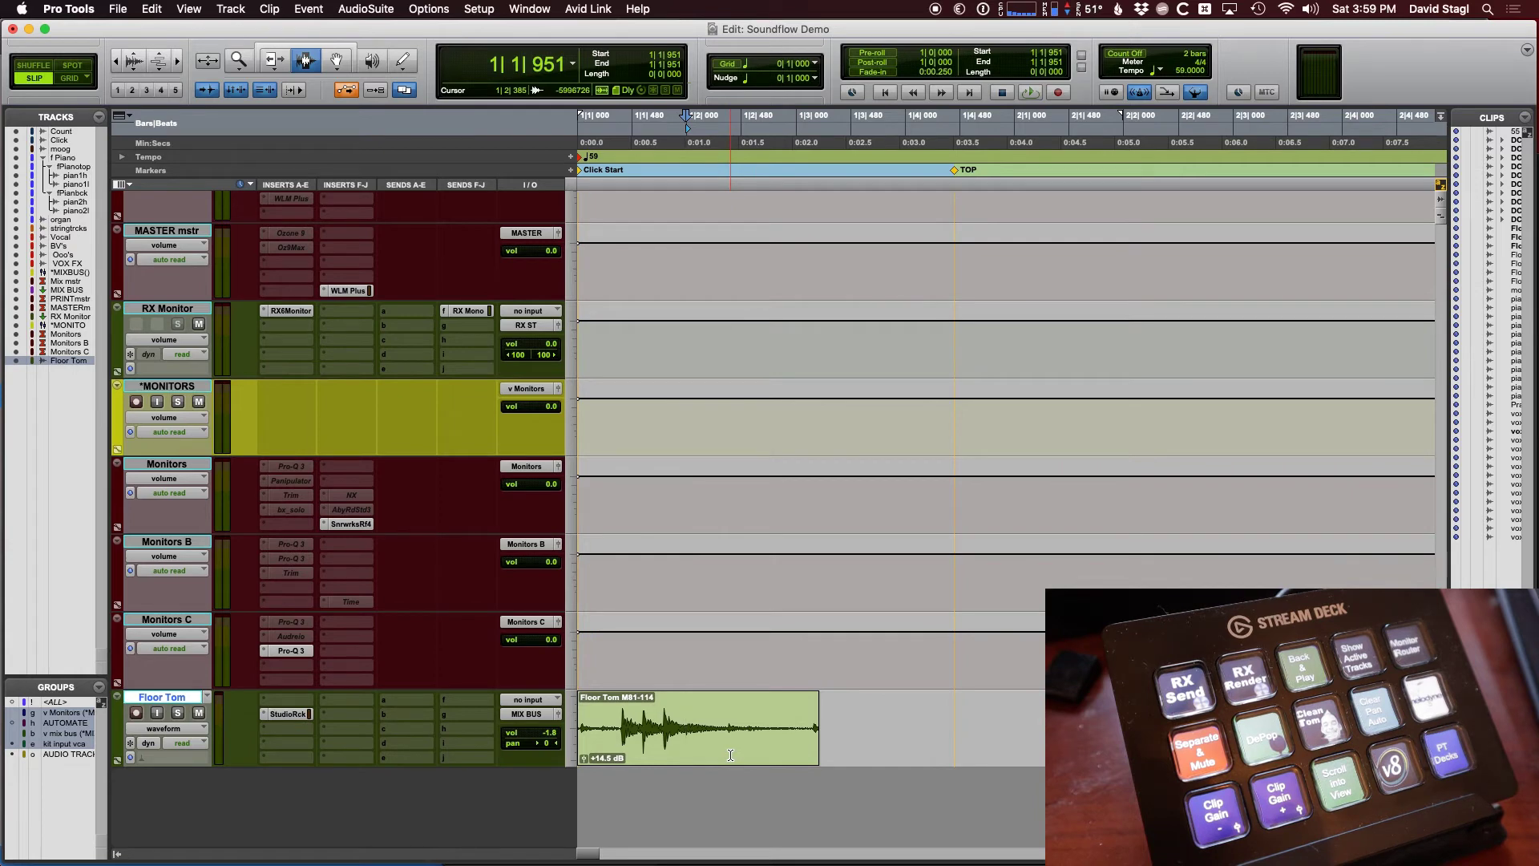
key(space)
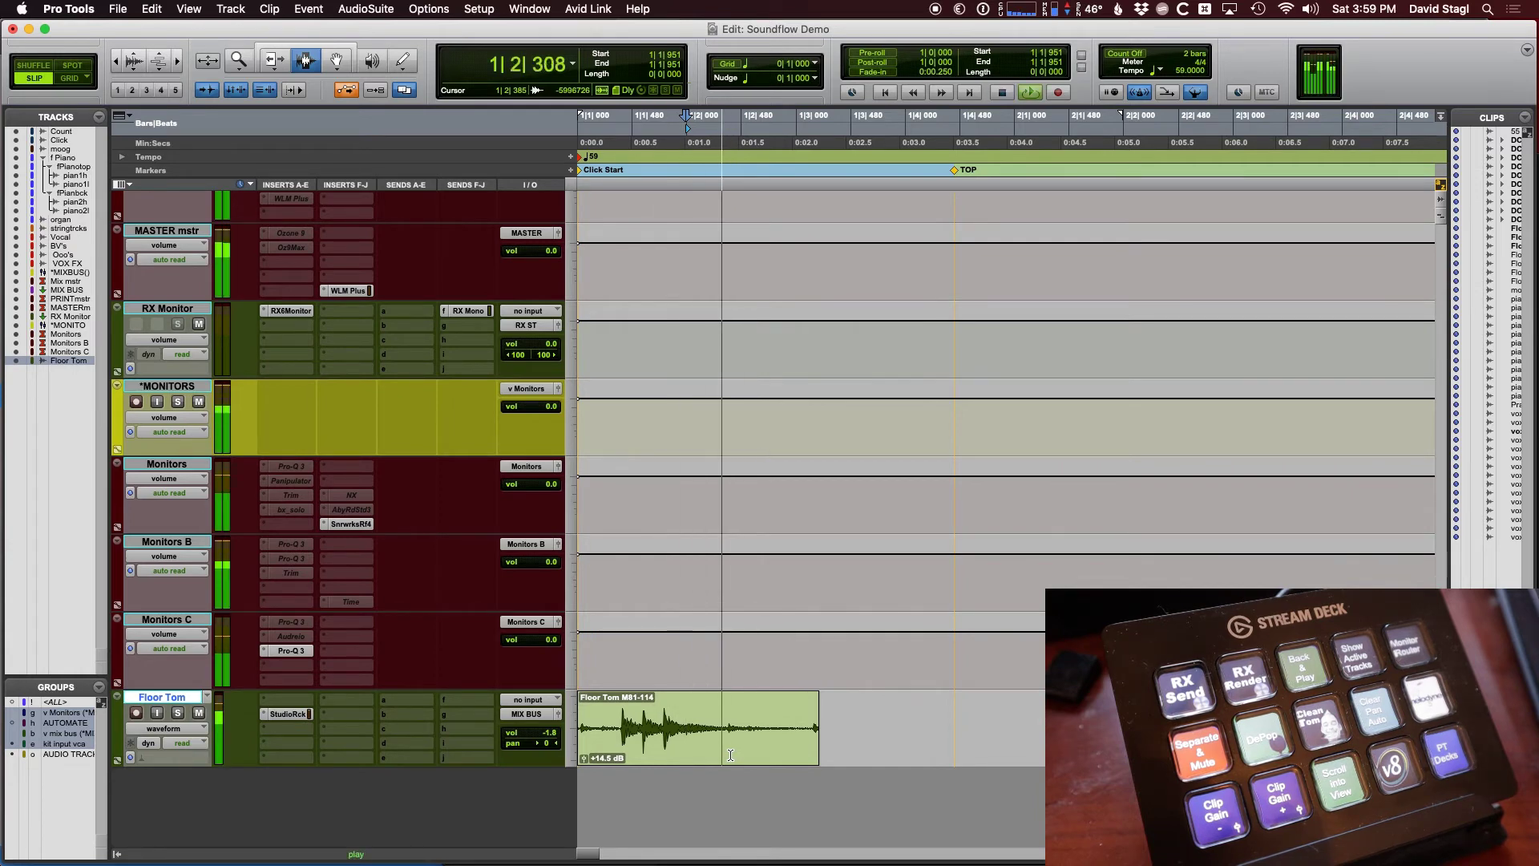
key(space)
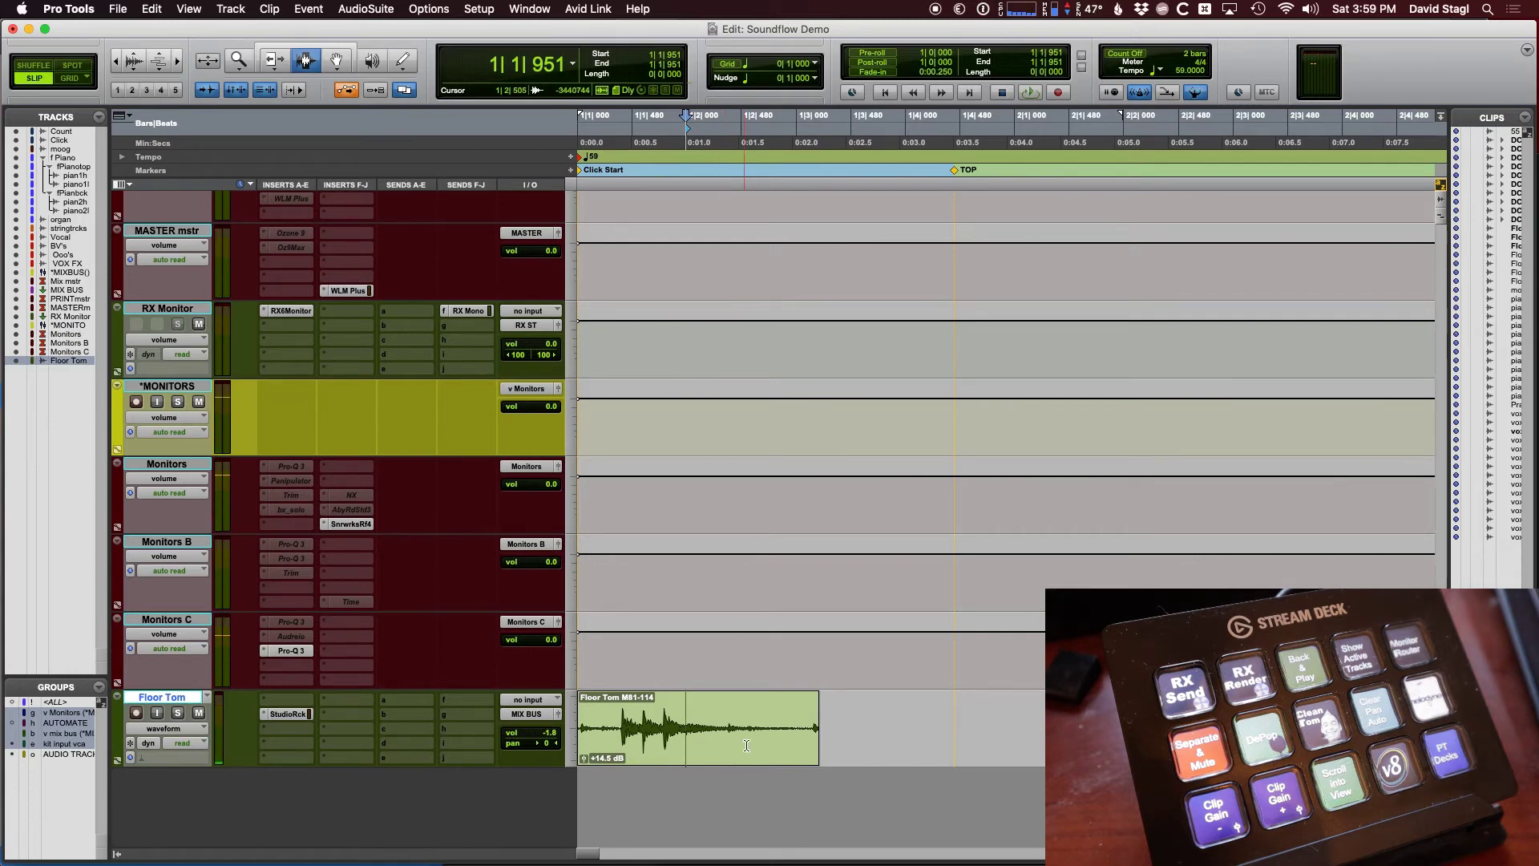
Step: Apply the Clean Tom macro to the Floor Tom tail from 1|1|951 to the clip end, and crossfade the edit
key(shift+Tab)
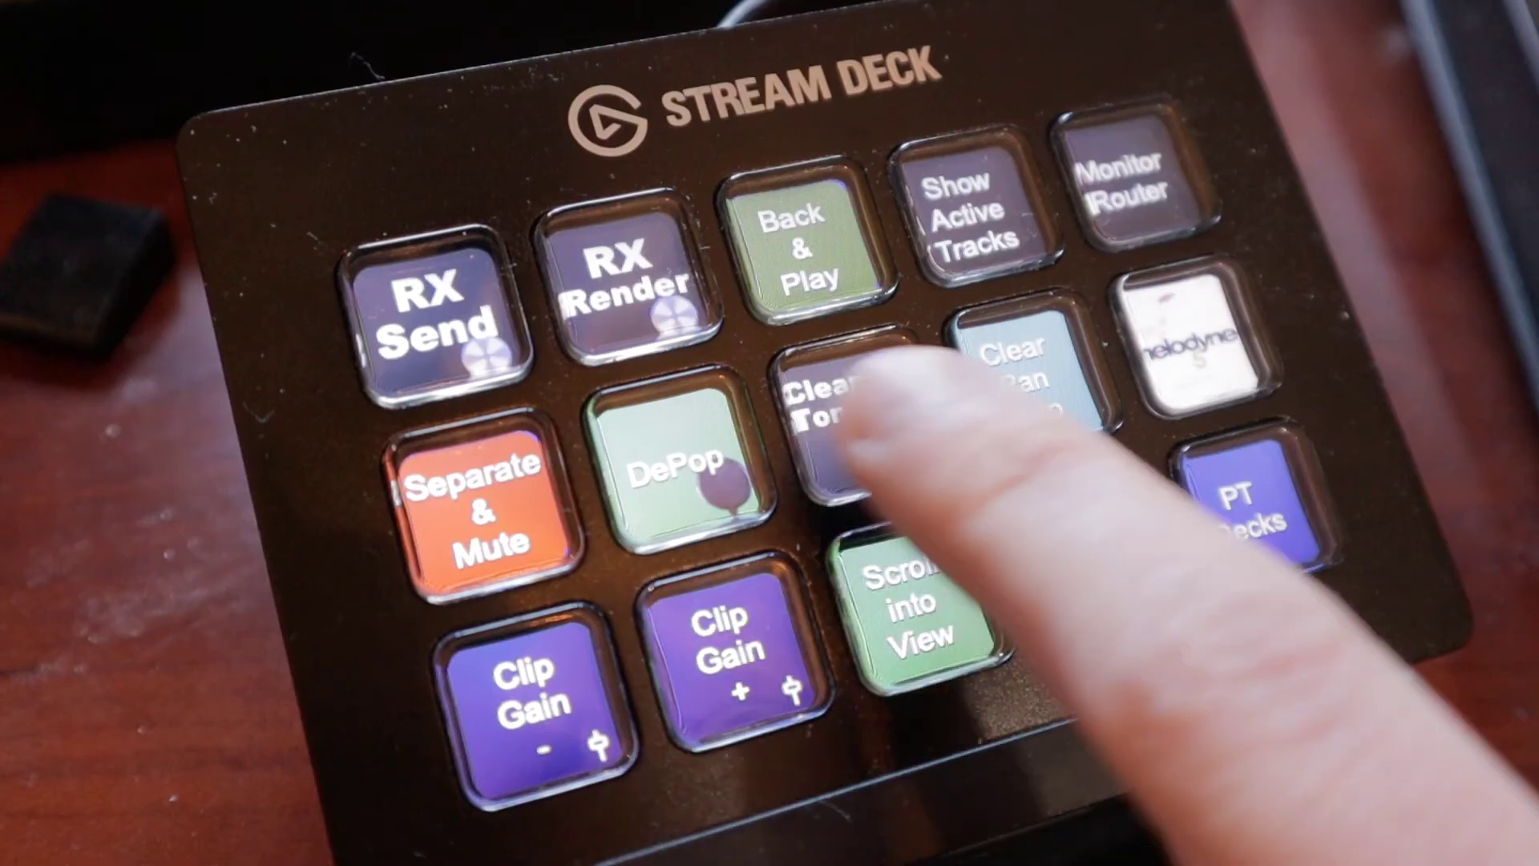
click(850, 425)
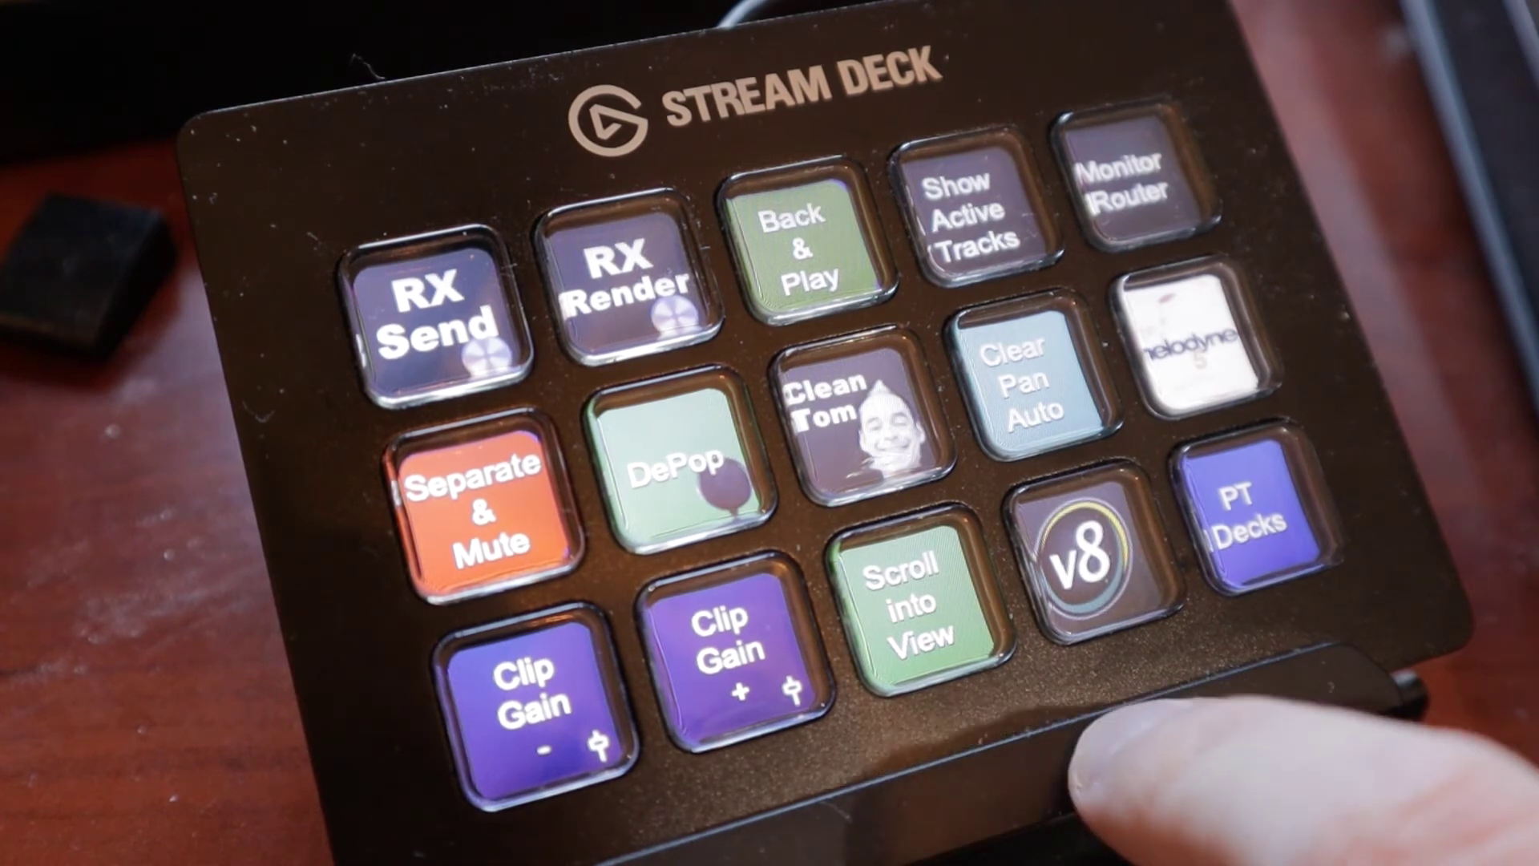
click(1075, 554)
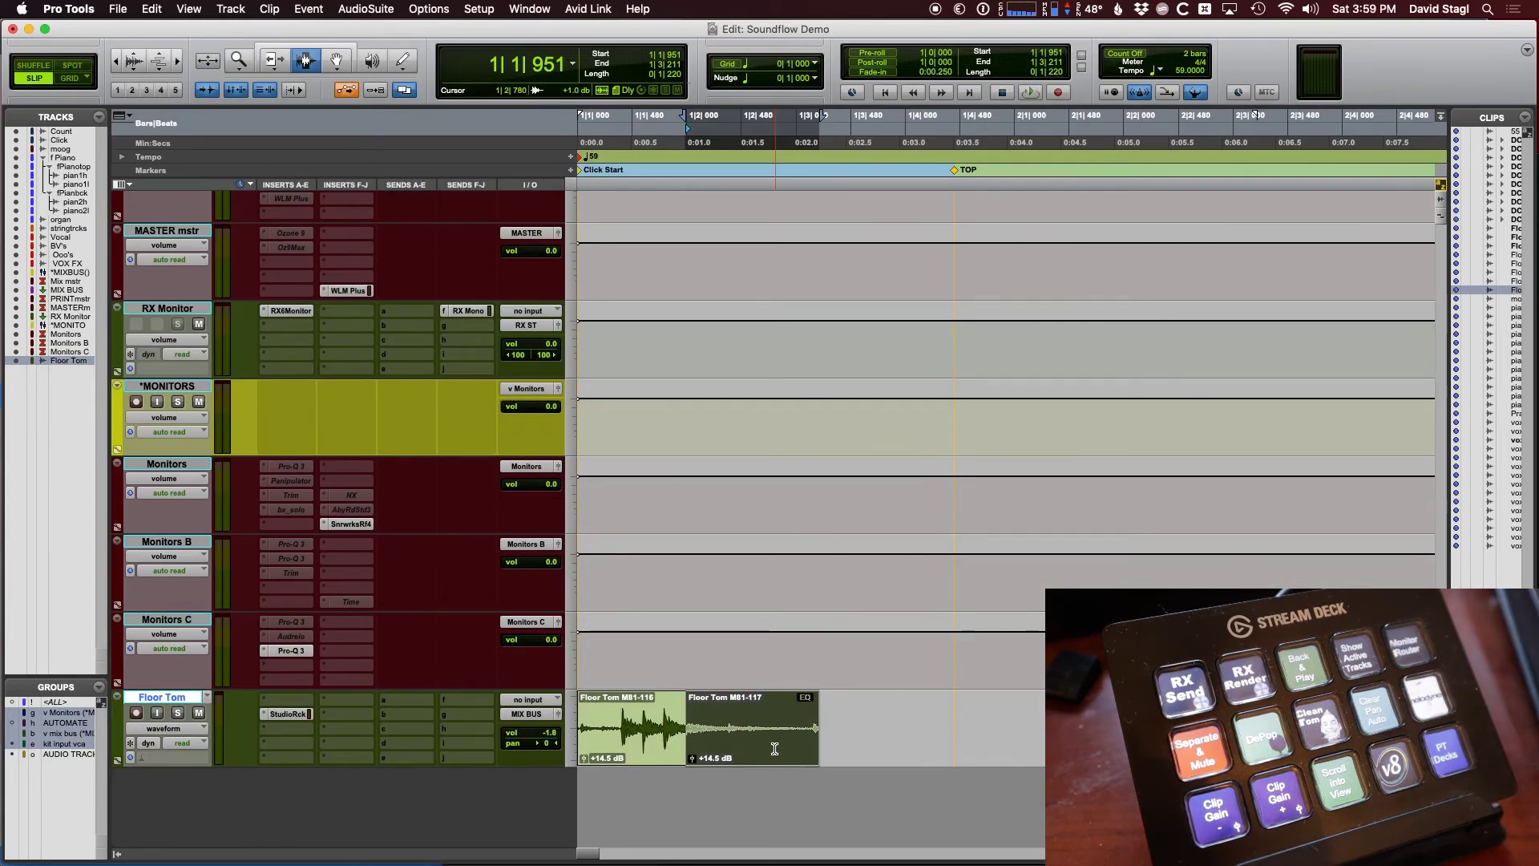
drag(693, 736, 678, 736)
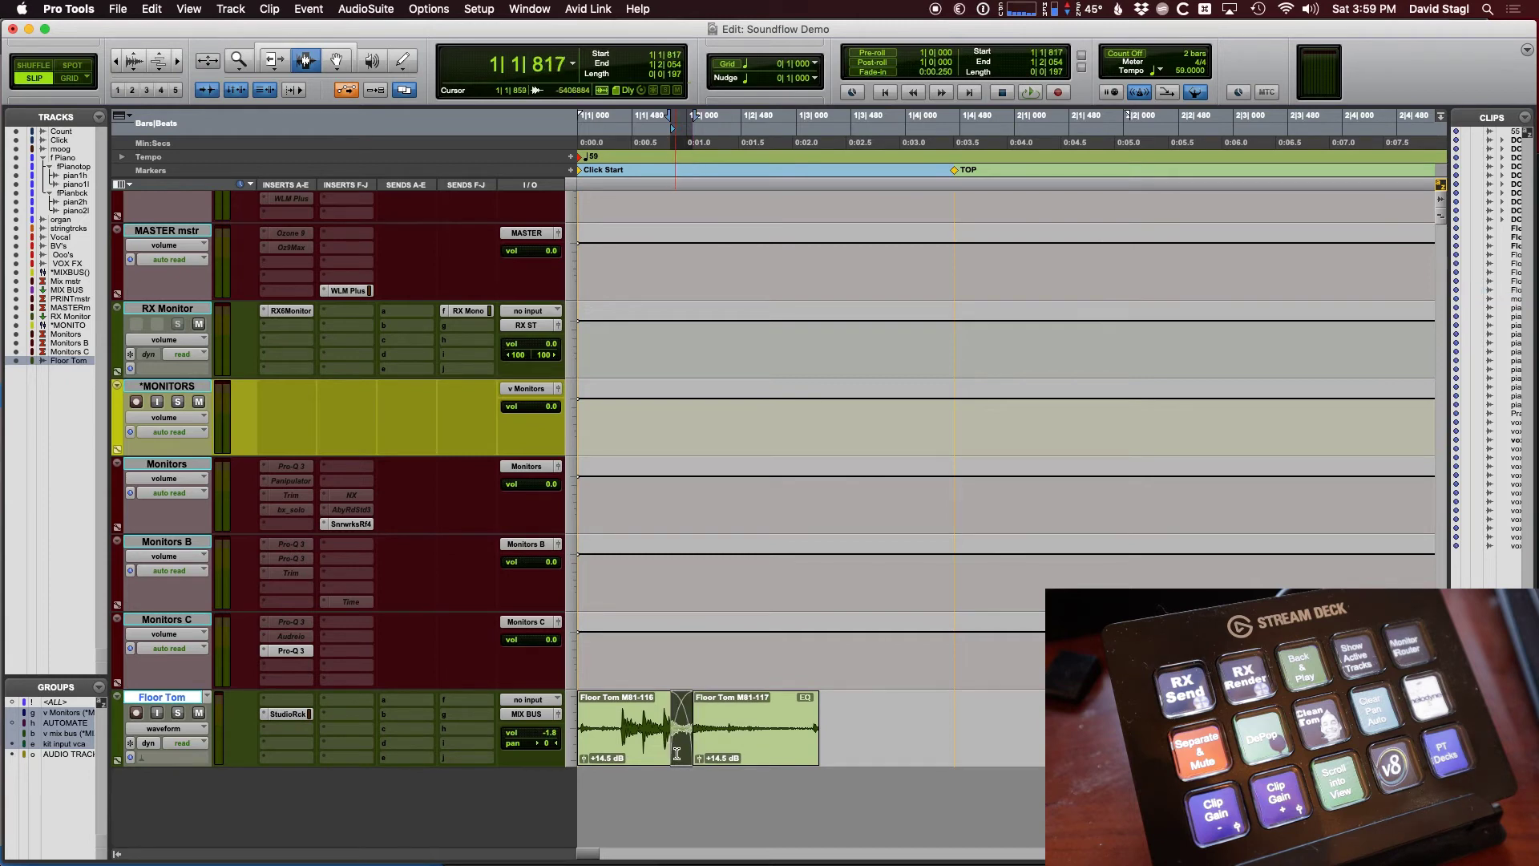
Step: Separate the Floor Tom clip just before the first hit at 1|1|386
click(618, 730)
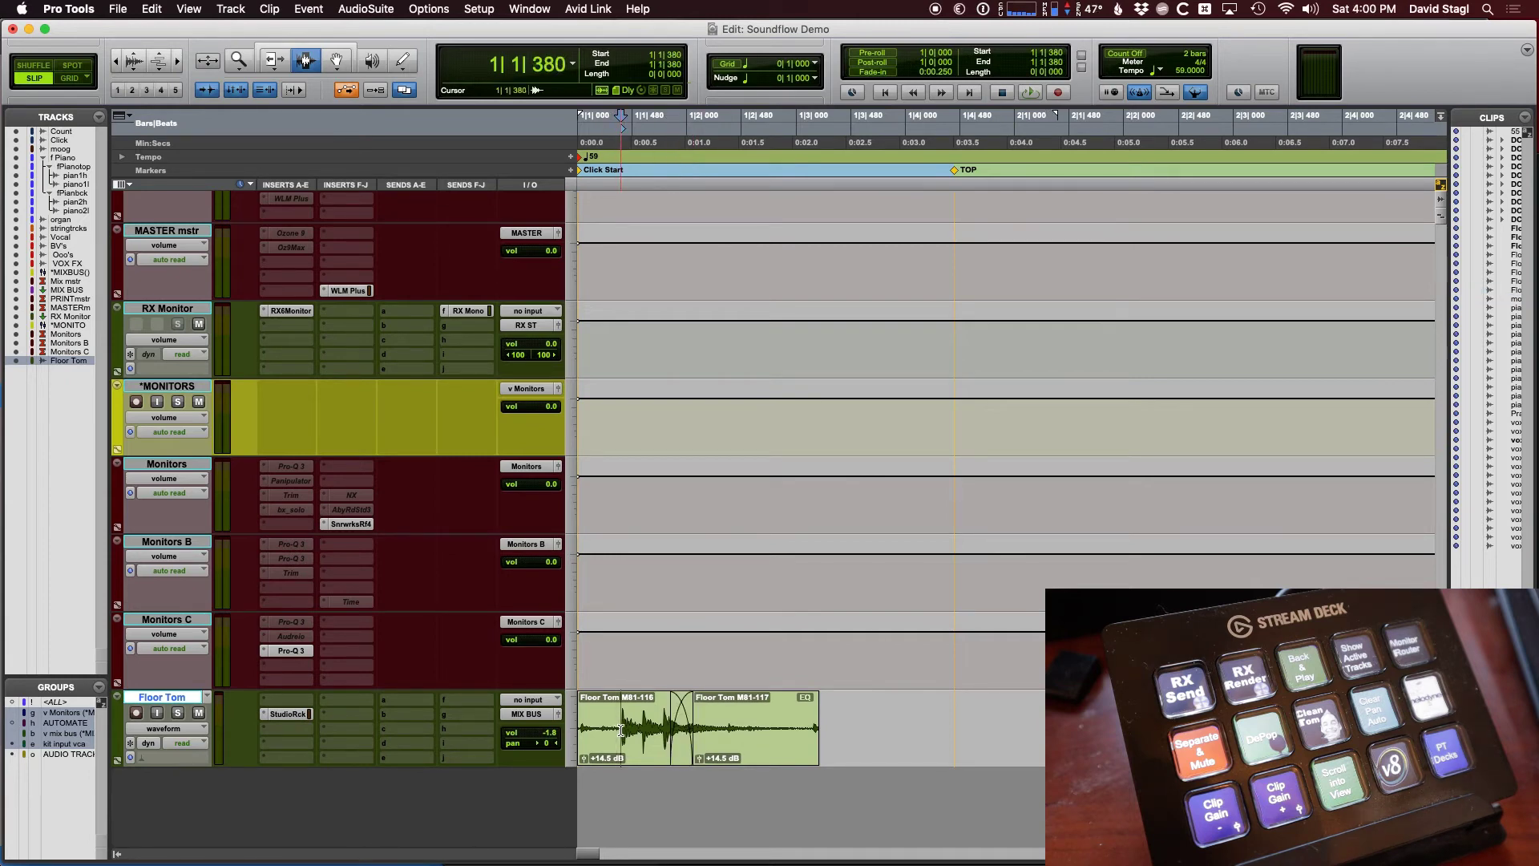
key(super+bracketright)
key(super+bracketright)
key(super+bracketright)
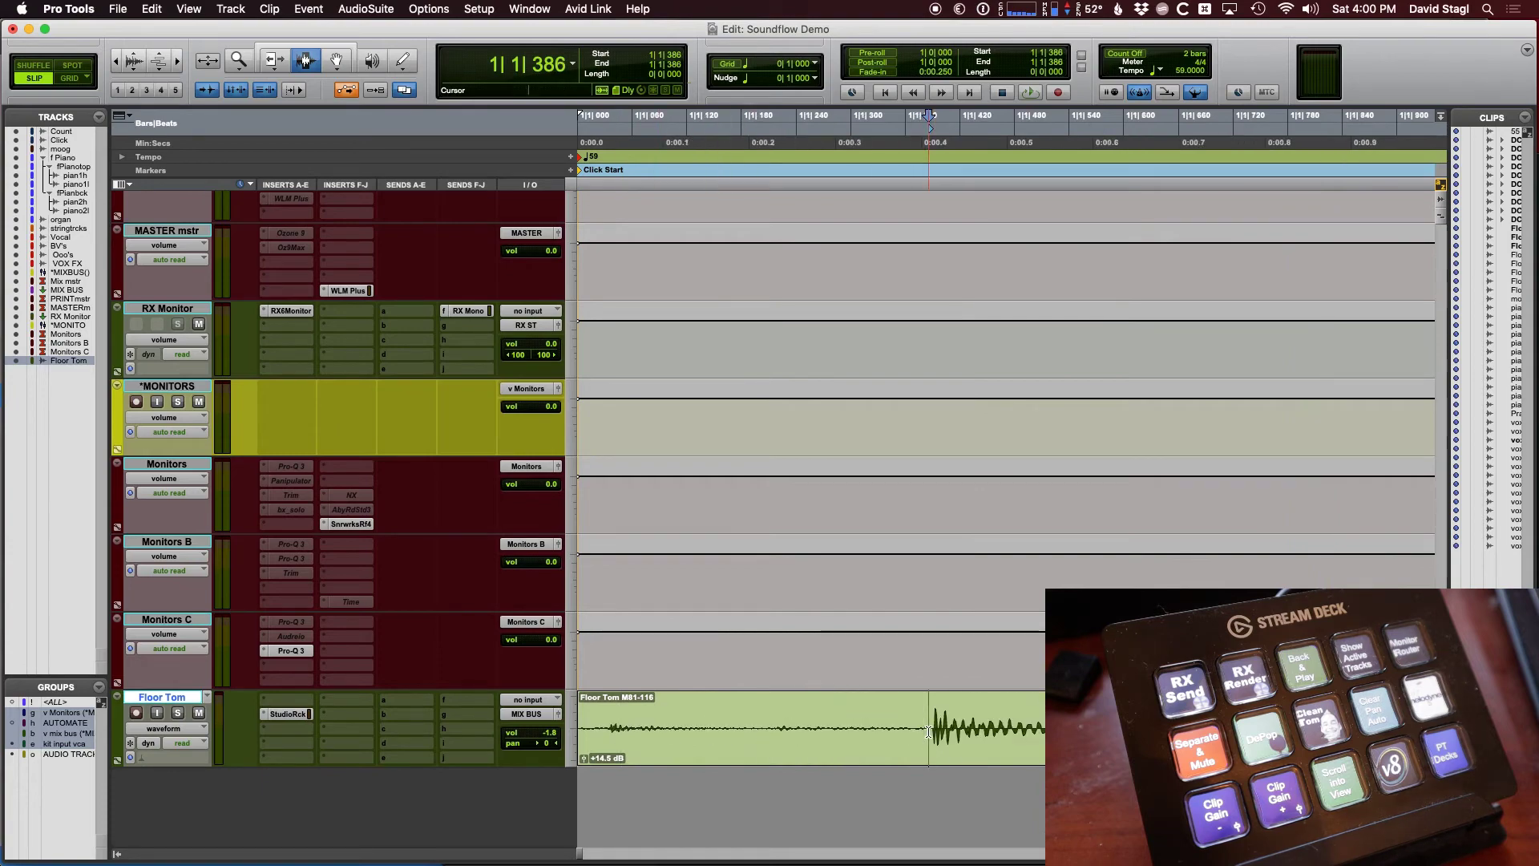
key(super+e)
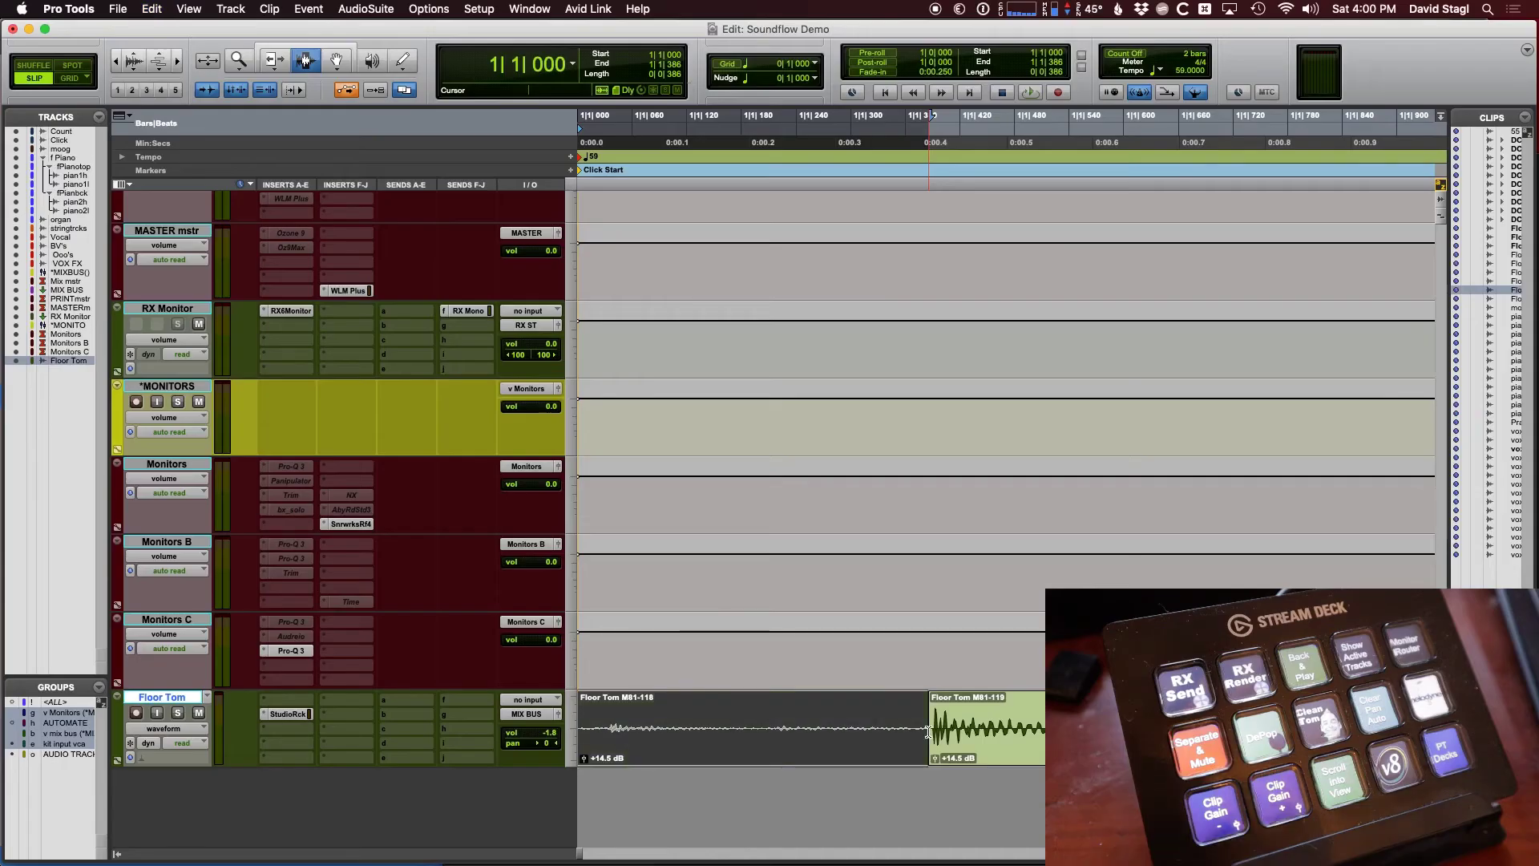
Step: Place the edit cursor at 1|1|379, just before the first Floor Tom hit
key(super+bracketleft)
key(super+bracketleft)
key(super+bracketleft)
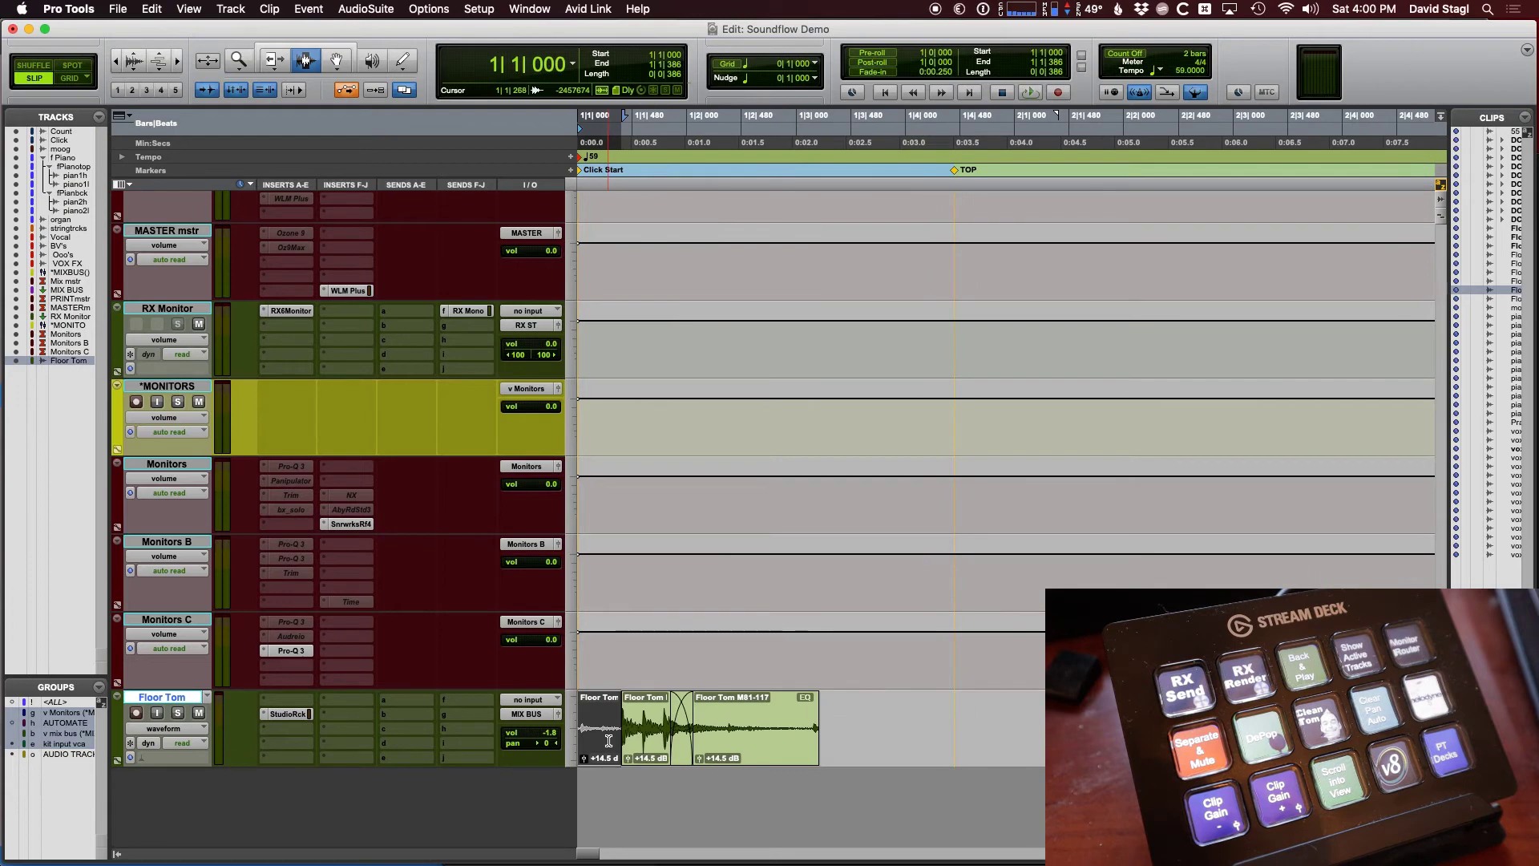
key(super+bracketright)
key(super+bracketright)
key(super+bracketright)
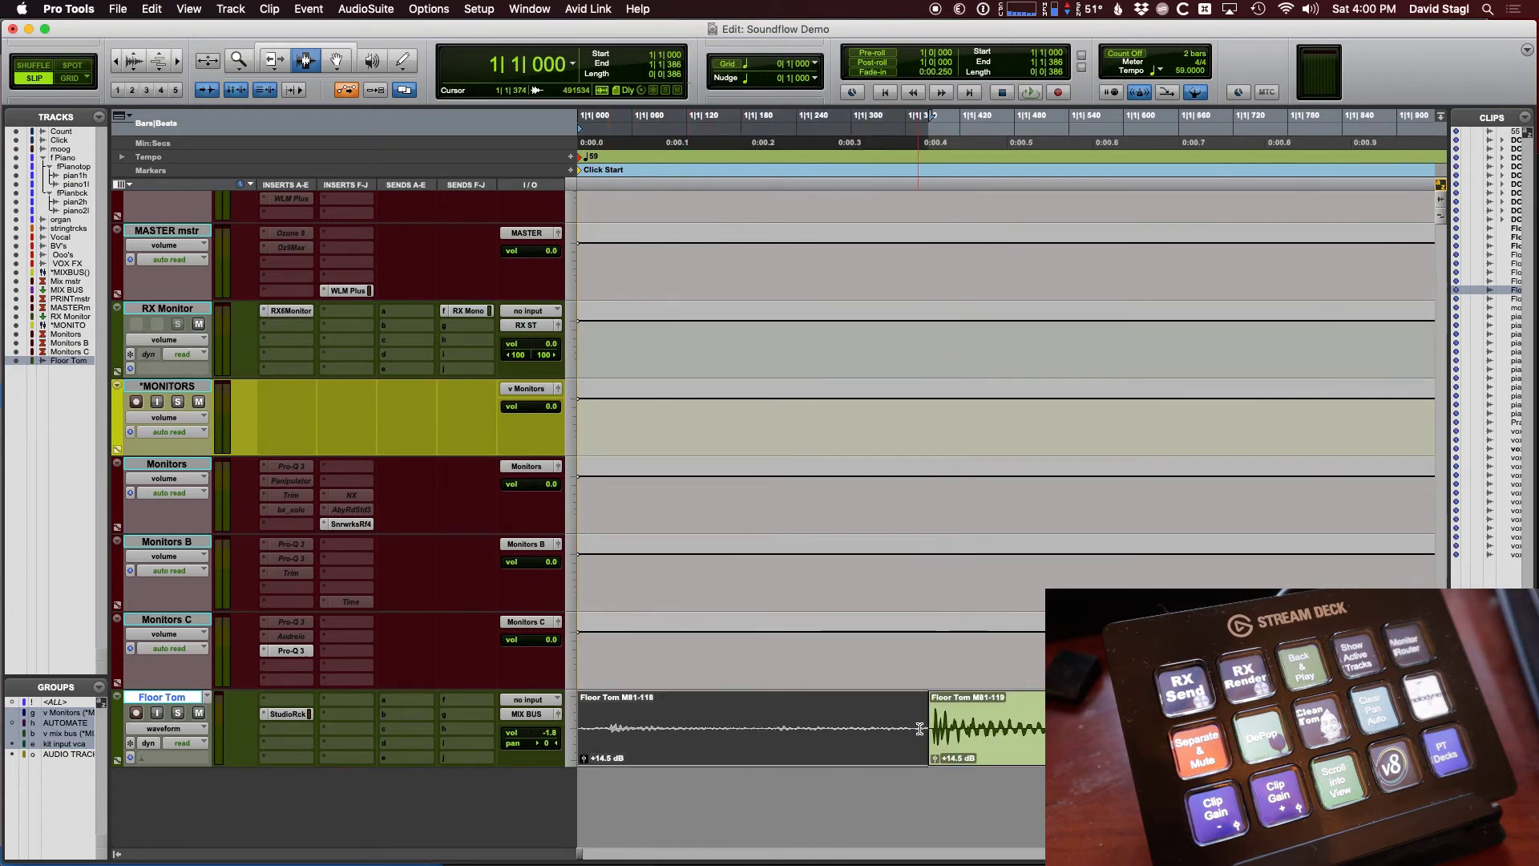
click(930, 730)
Step: Play the Floor Tom from 1|1|282 through the edits to audition the hits and the tail
key(super+bracketleft)
key(super+bracketleft)
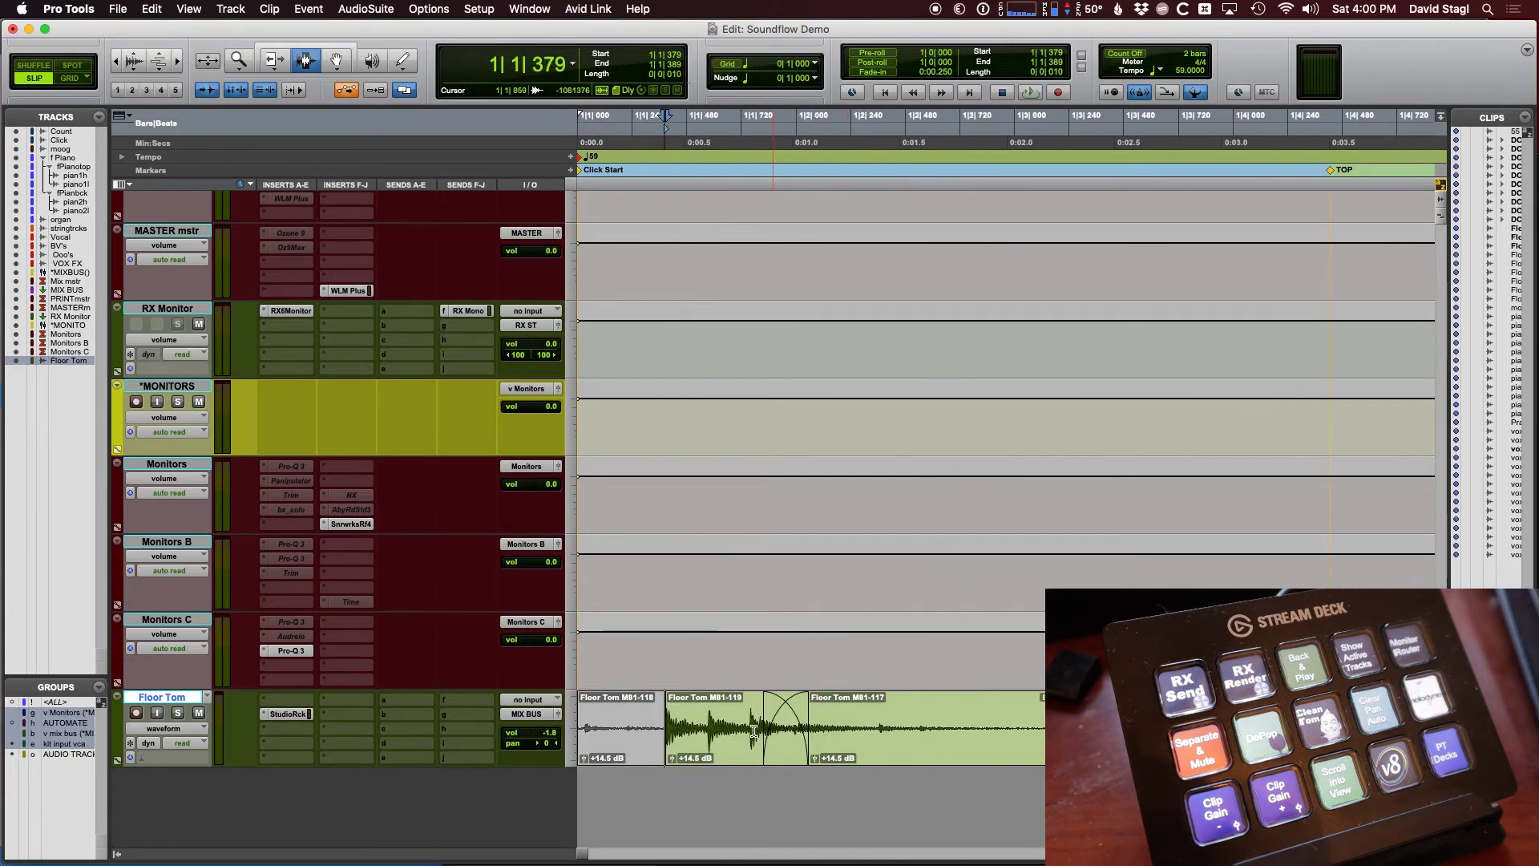
click(643, 719)
key(space)
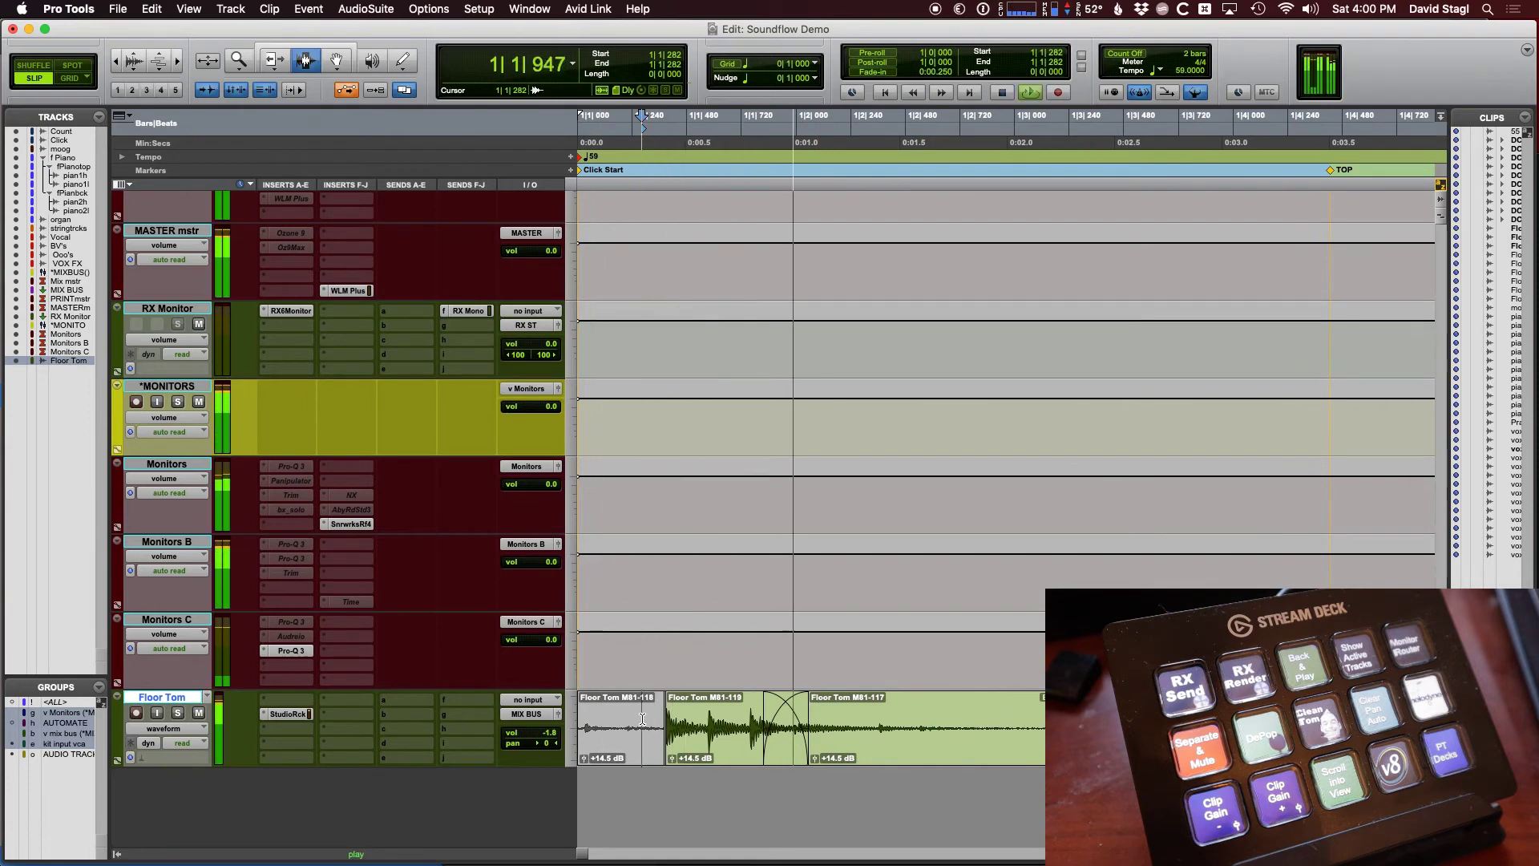
key(space)
Step: Trim the Floor Tom tail's end to 1|2|357 and fade it out from 1|2|079
key(s)
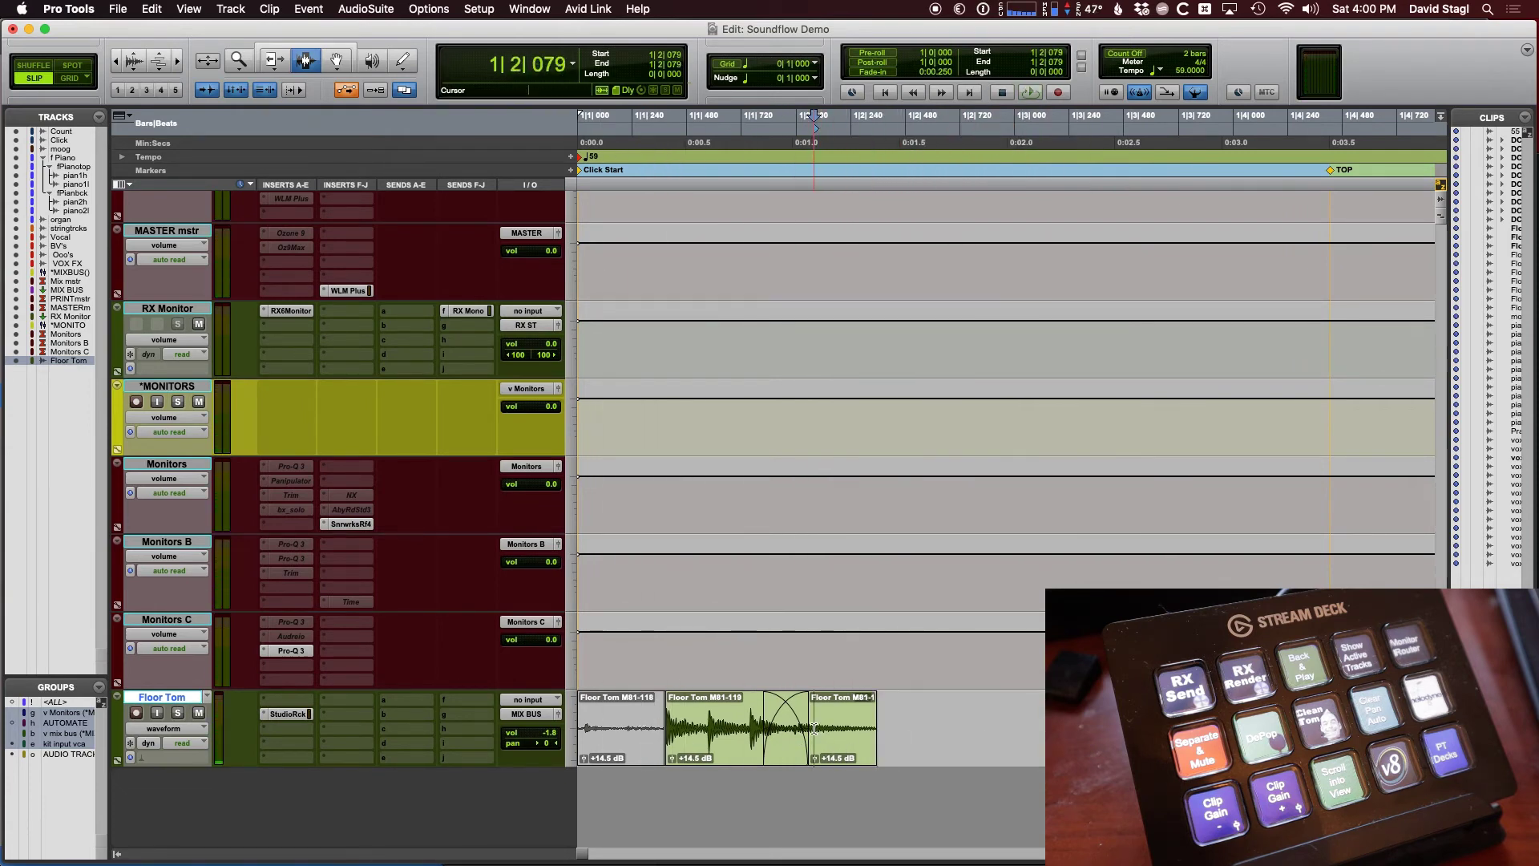
key(g)
Step: Audition the Floor Tom from before the first hit through the faded tail
click(632, 726)
key(space)
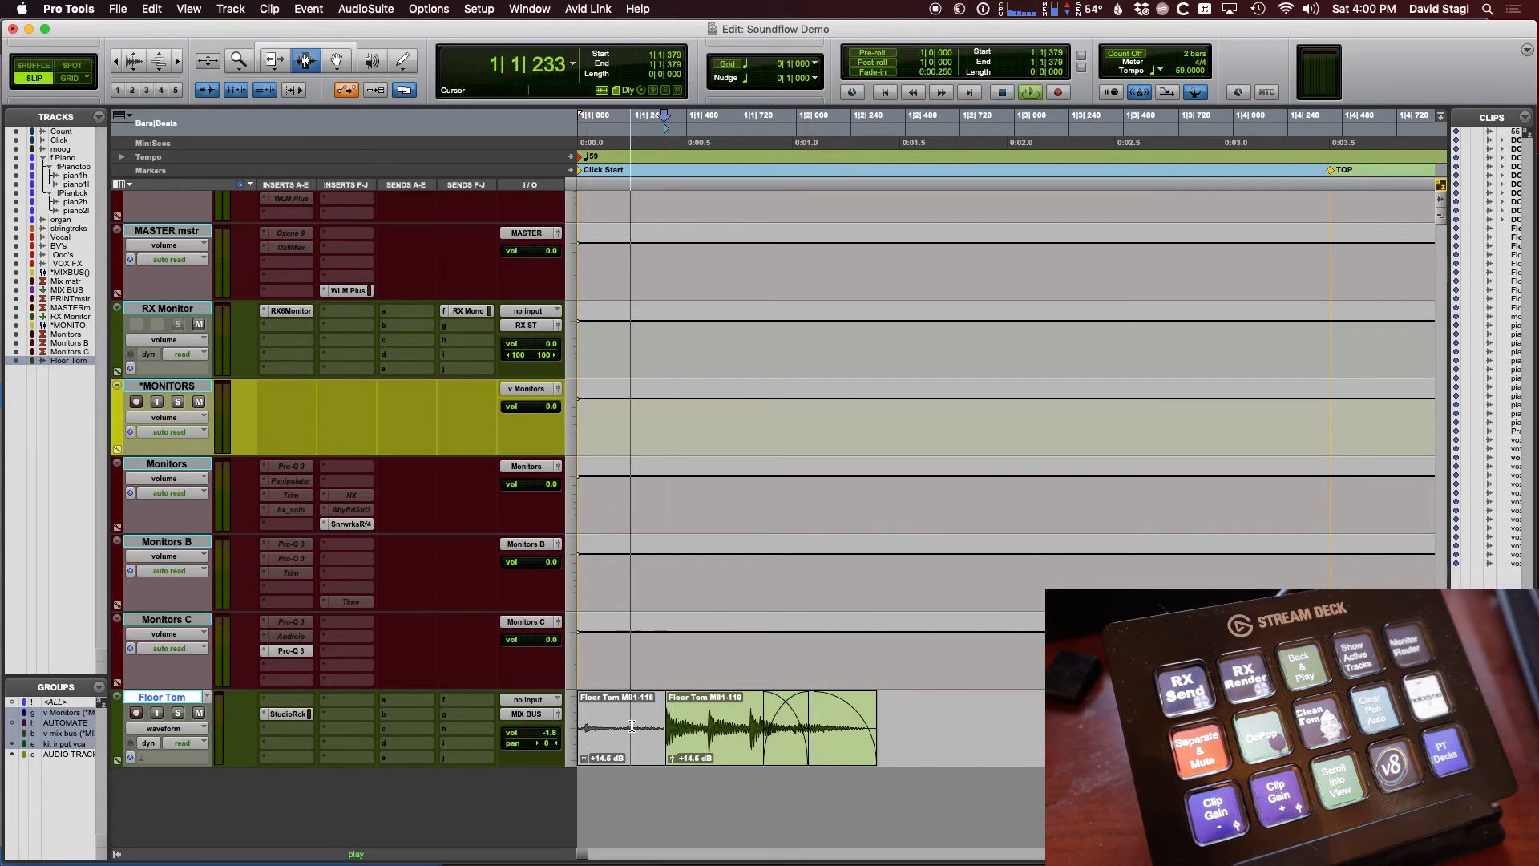
key(space)
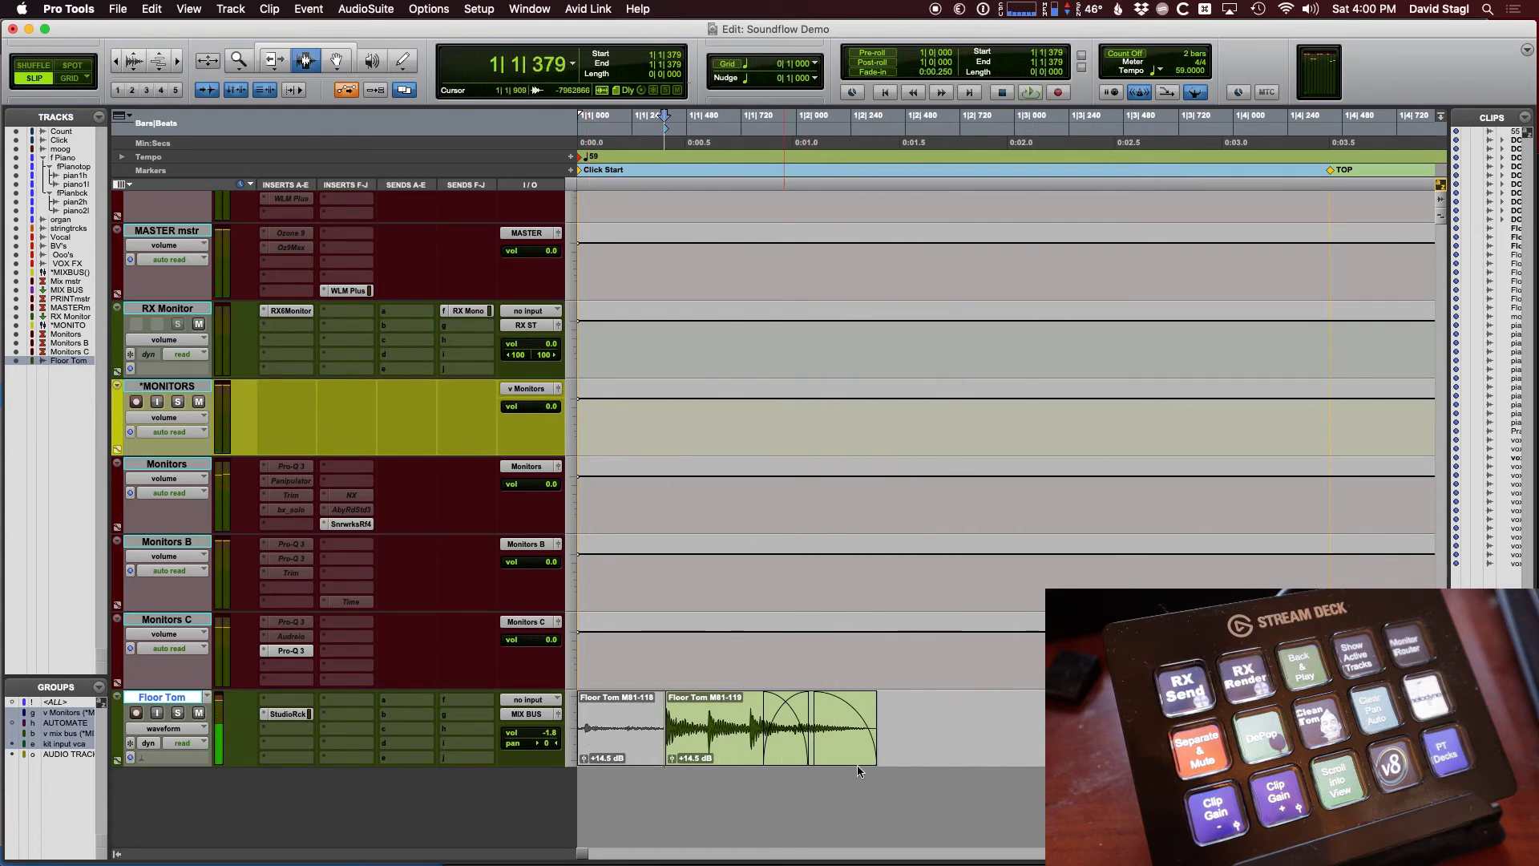
Step: Select the Floor Tom tail from 1|1|951 to 1|2|357 and check its Clip Effects filter settings, closing the display again
double_click(812, 730)
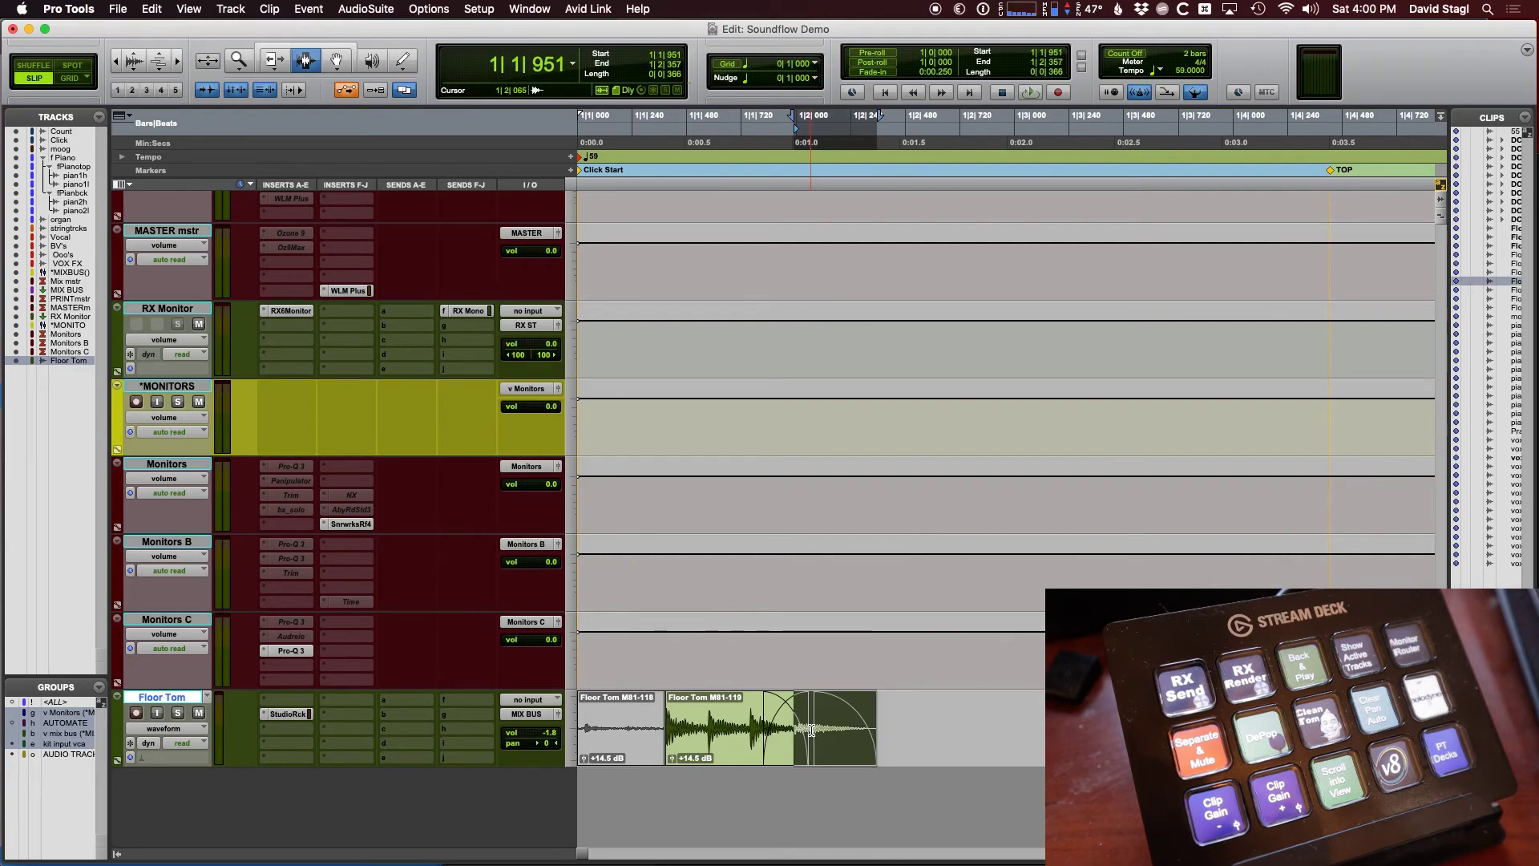
key(ctrl+alt+e)
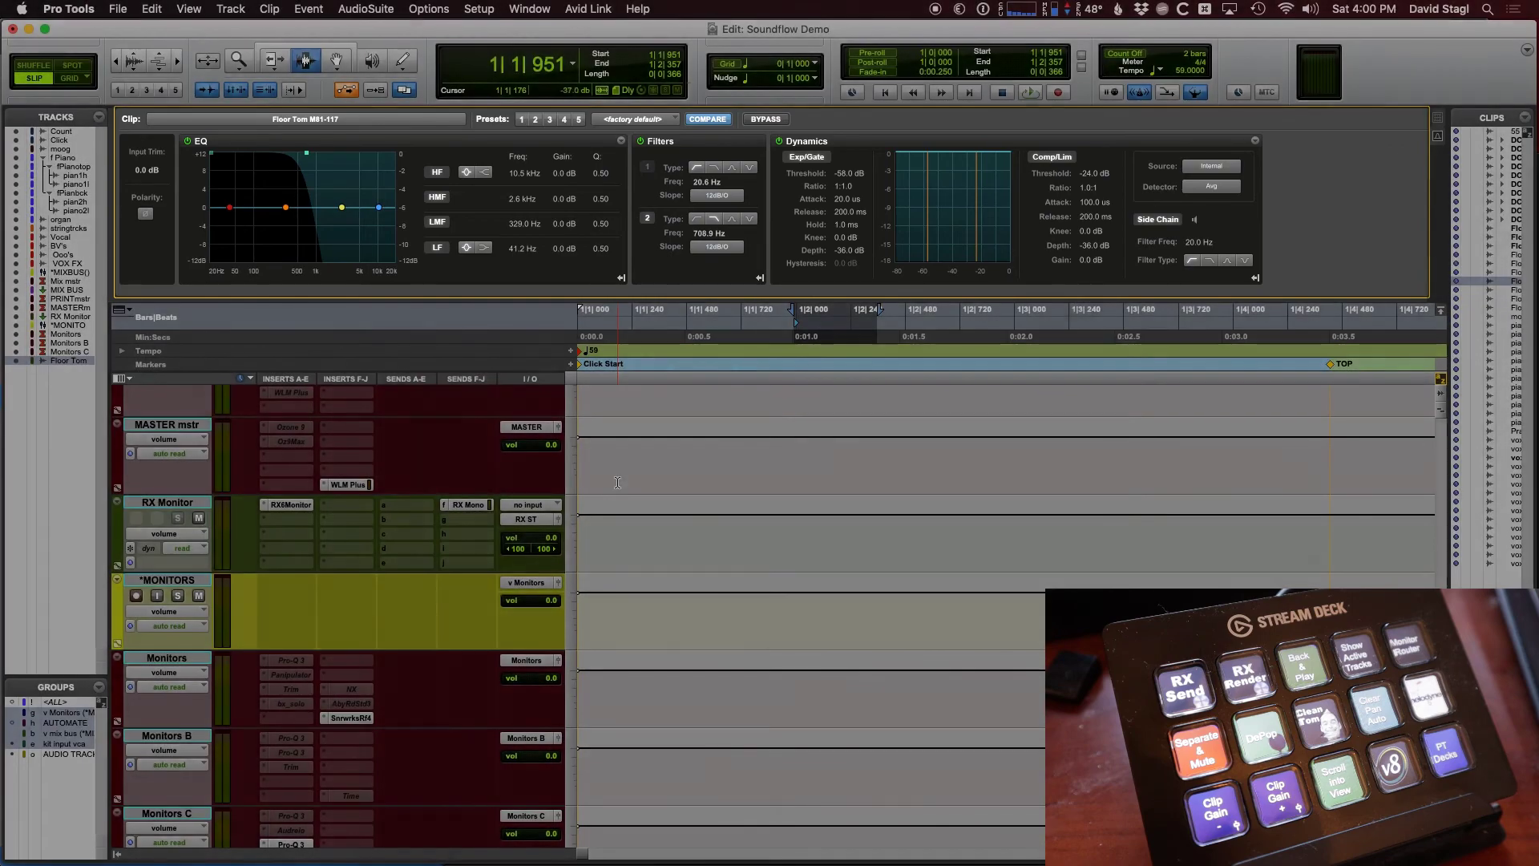
key(ctrl+alt+e)
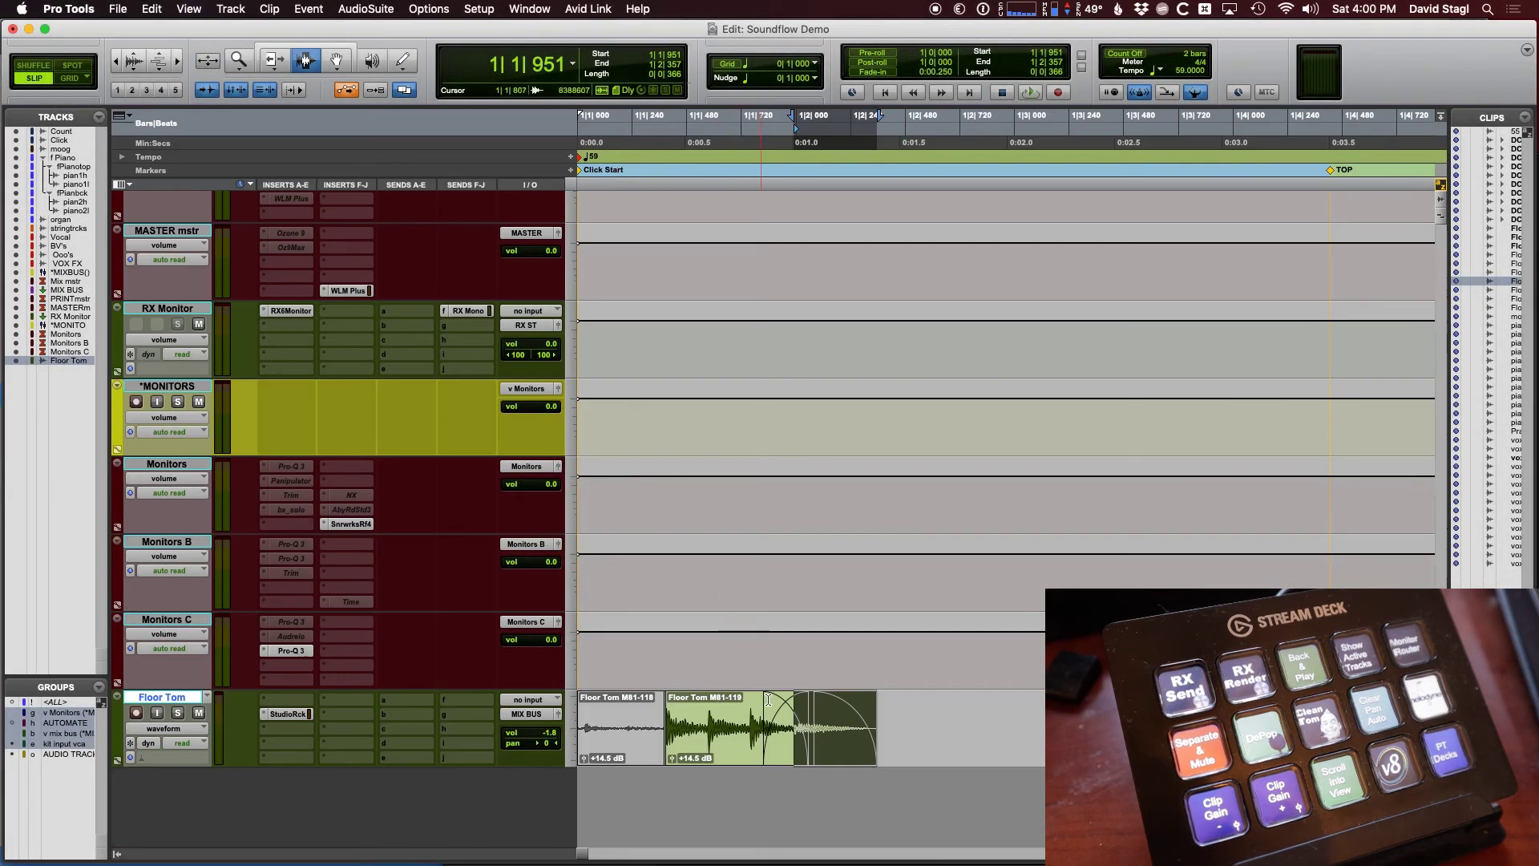
Step: Apply the DePop macro to the Floor Tom audio between 1|1|528 and 1|1|718
click(684, 731)
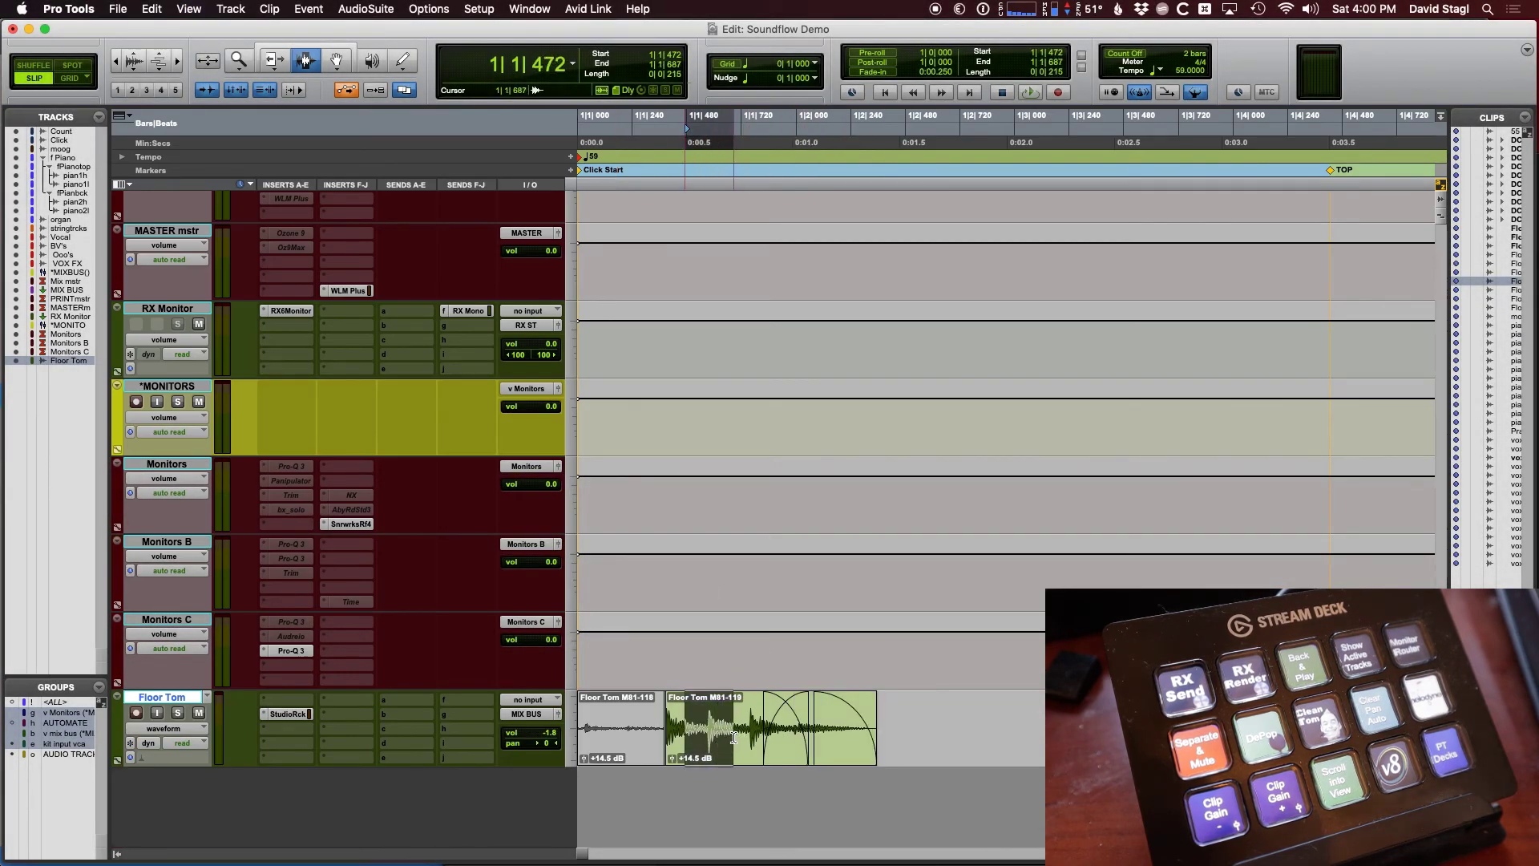
click(711, 730)
drag(704, 731, 741, 734)
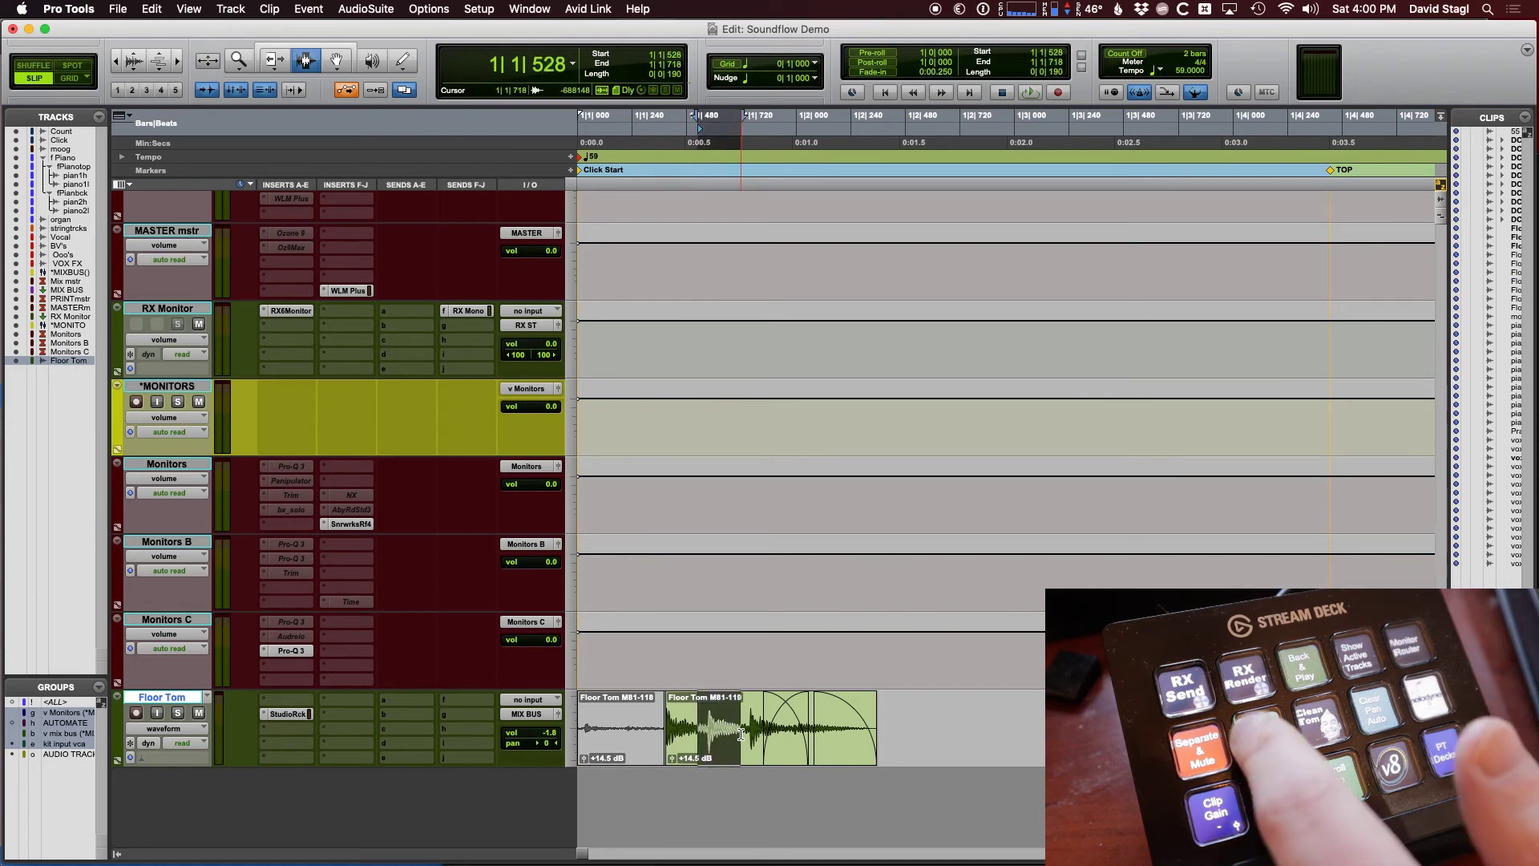
key(super+e)
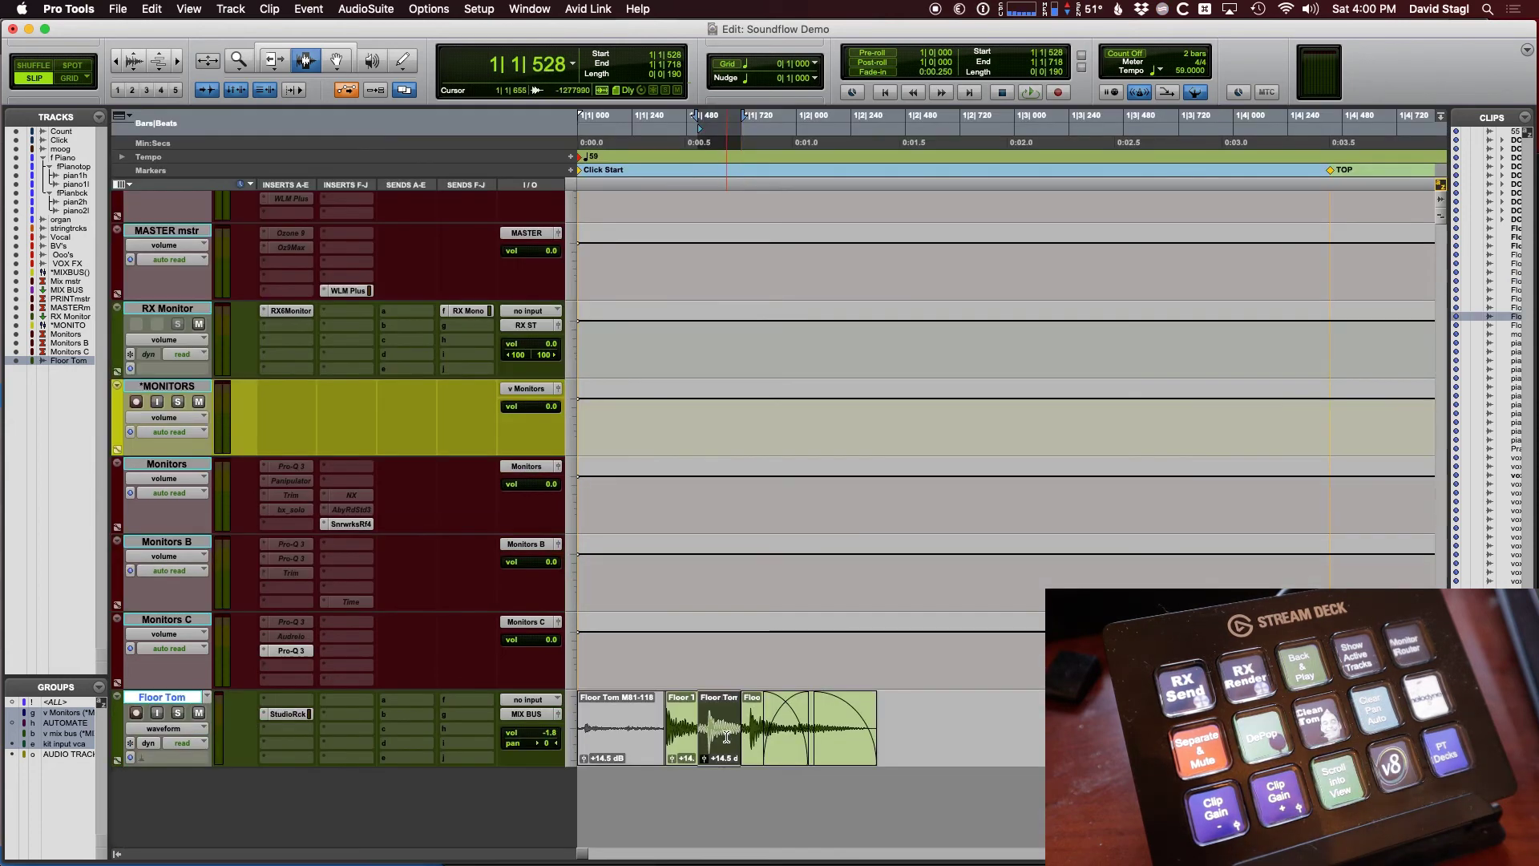
Step: Check the Clip Effects filter settings on the DePop-processed Floor Tom clip, closing the display again
key(super+bracketright)
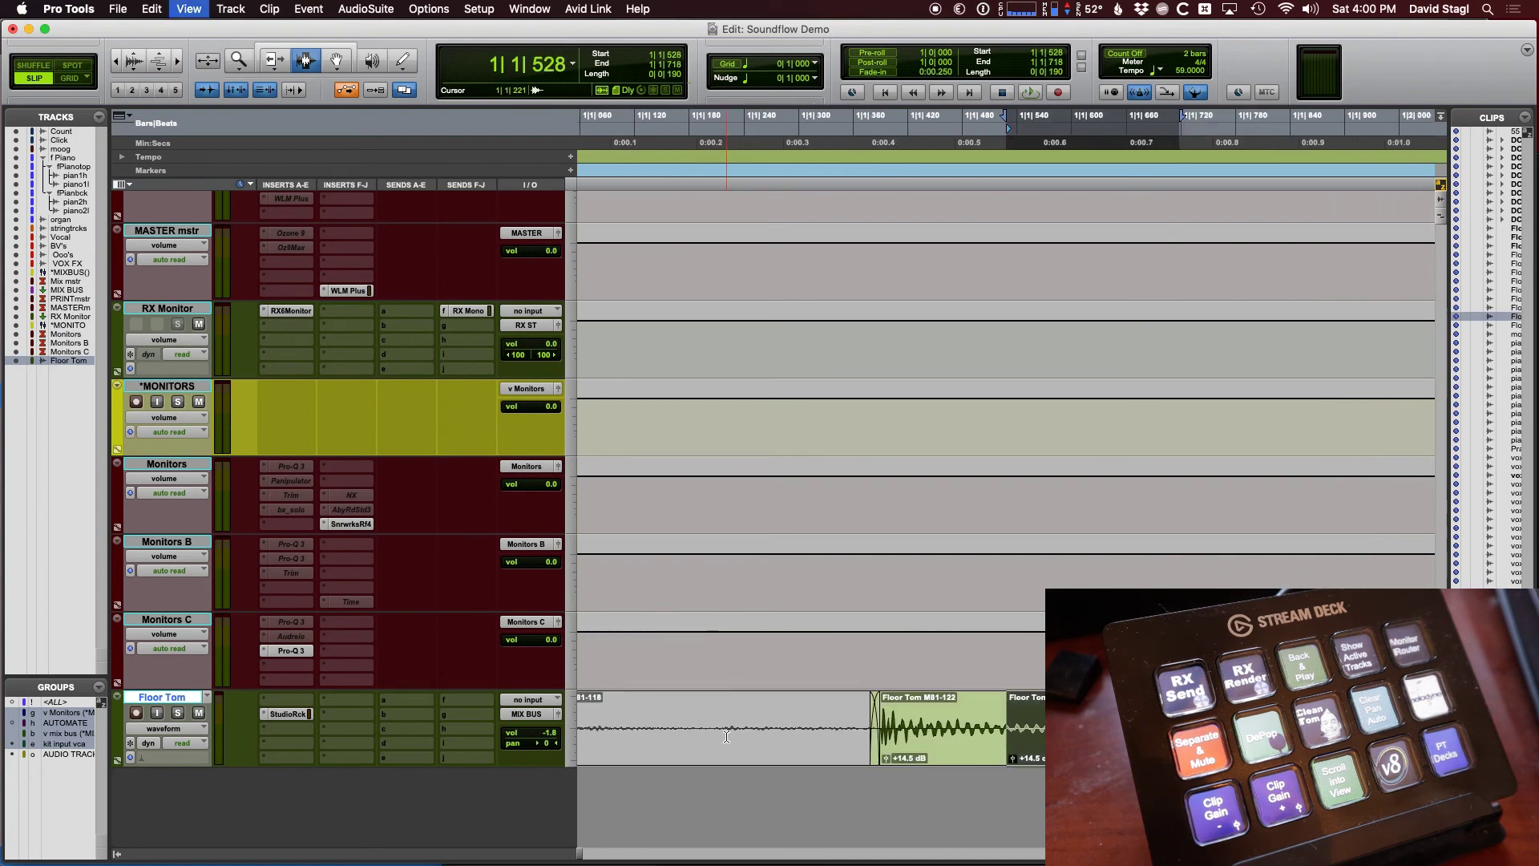
key(ctrl+alt+e)
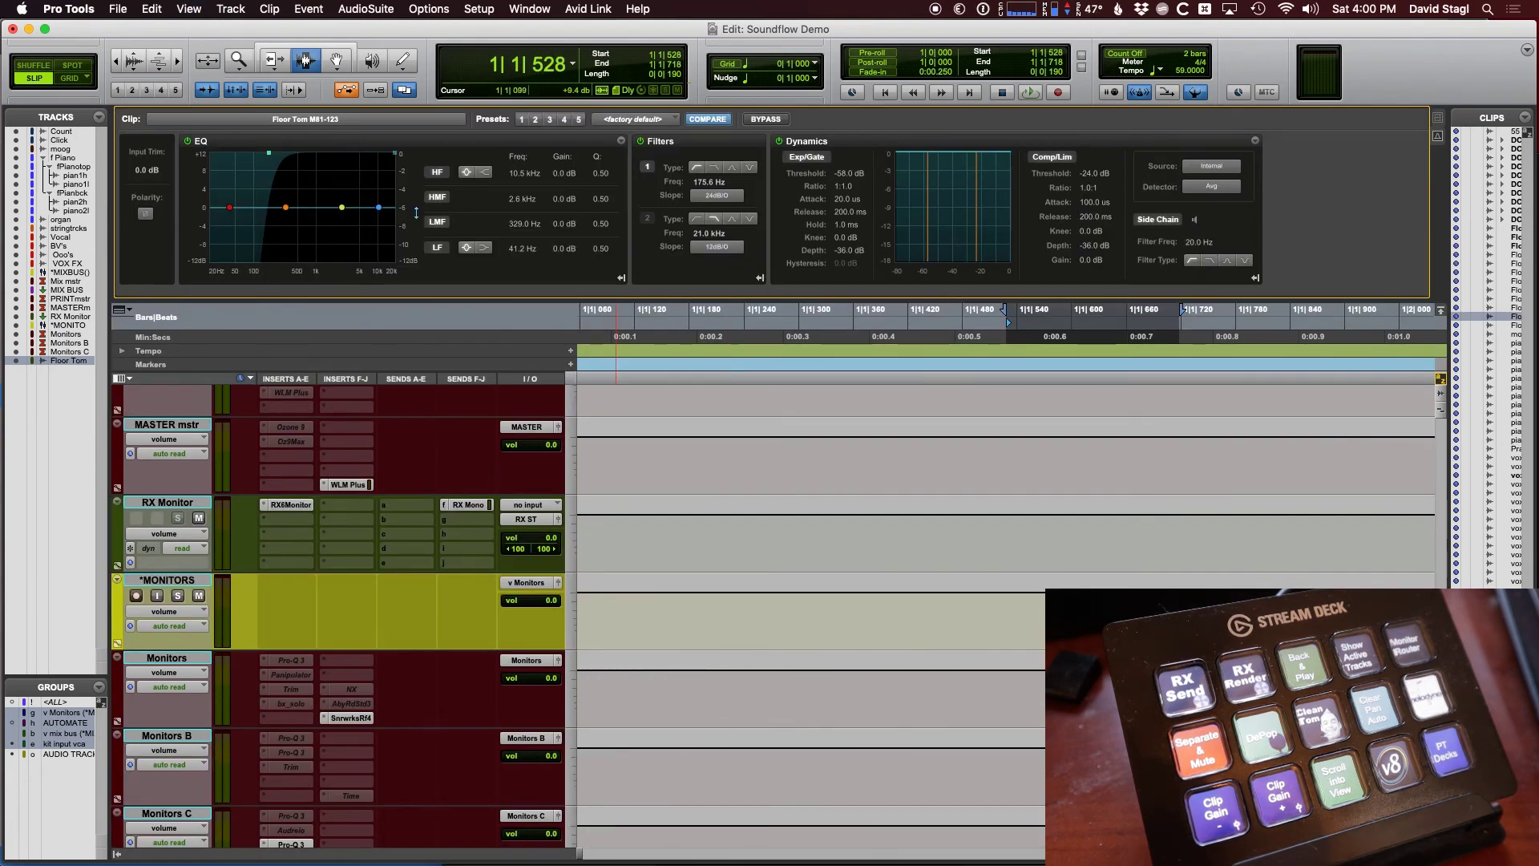
key(ctrl+alt+e)
Step: Select the short Floor Tom section from 1|1|719 to 1|1|738, right after the DePop-processed clip
drag(1007, 123, 992, 124)
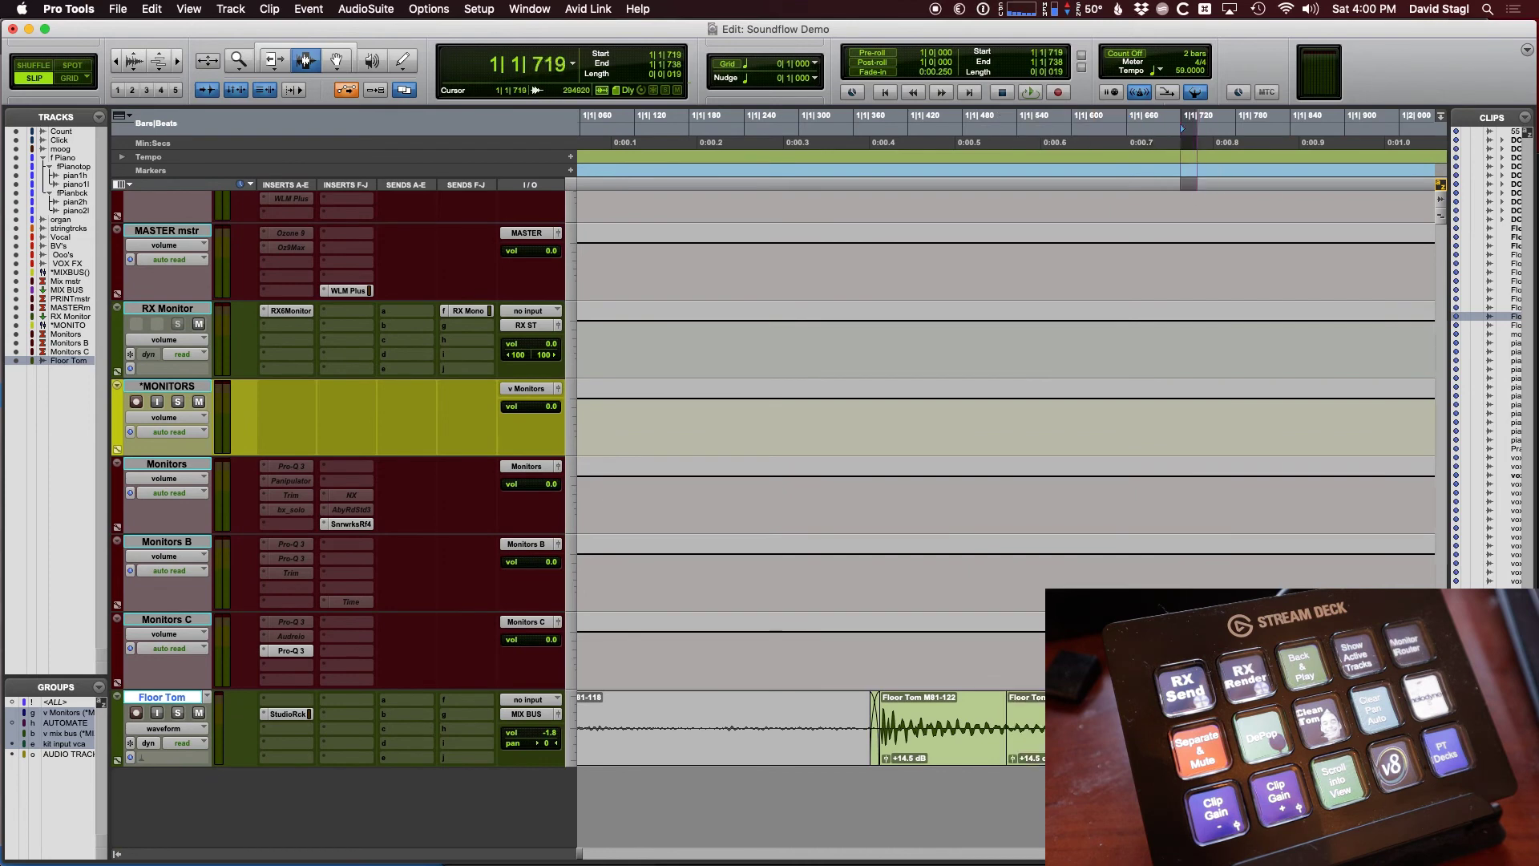